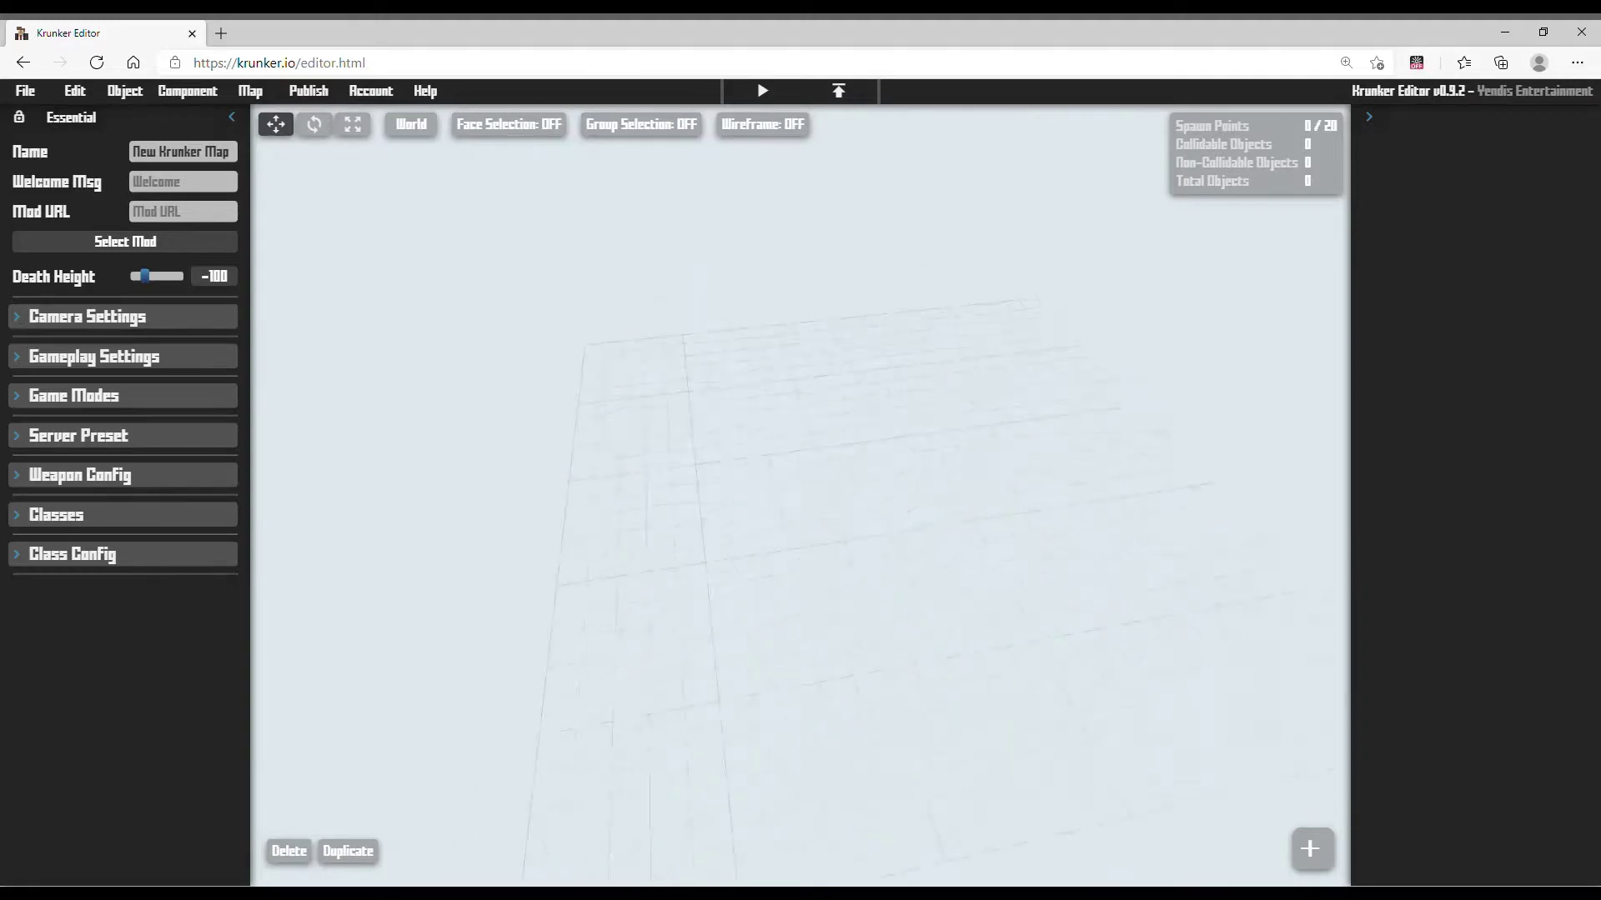
Add a cube and scale it into a flat floor of about 335 × 10 × 313 covering the grid.
{"action": "key", "text": "s"}
{"action": "mouse_move", "coordinate": [926, 455]}
{"action": "right_mouse_down"}
{"action": "mouse_move", "coordinate": [842, 475]}
{"action": "mouse_move", "coordinate": [927, 455]}
{"action": "right_mouse_up"}
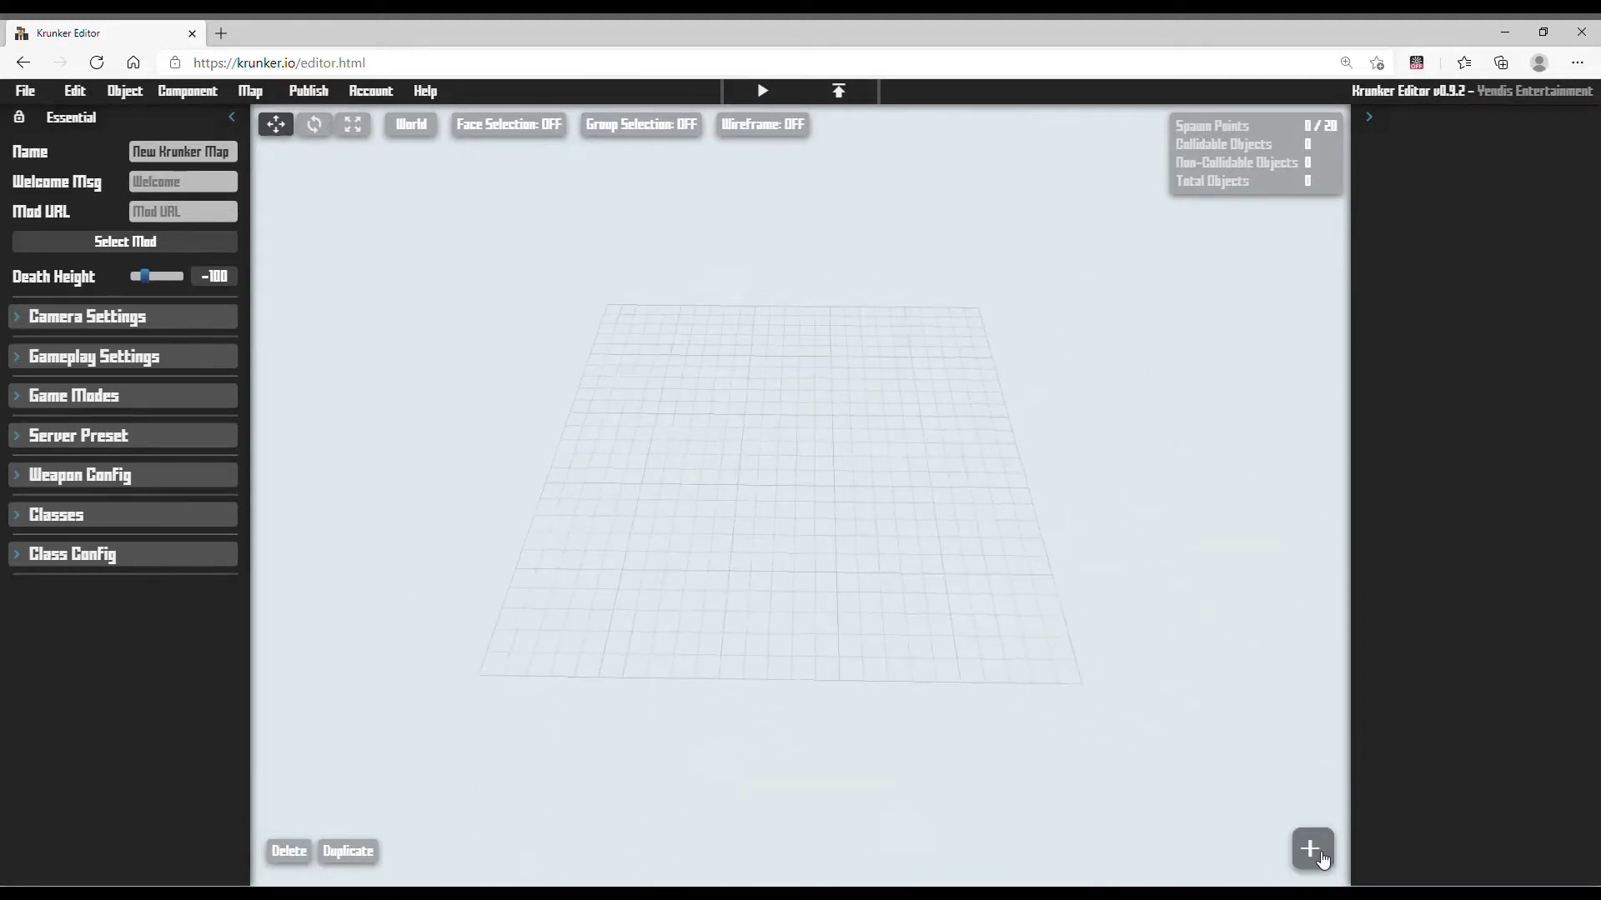
{"action": "left_click", "coordinate": [1321, 856]}
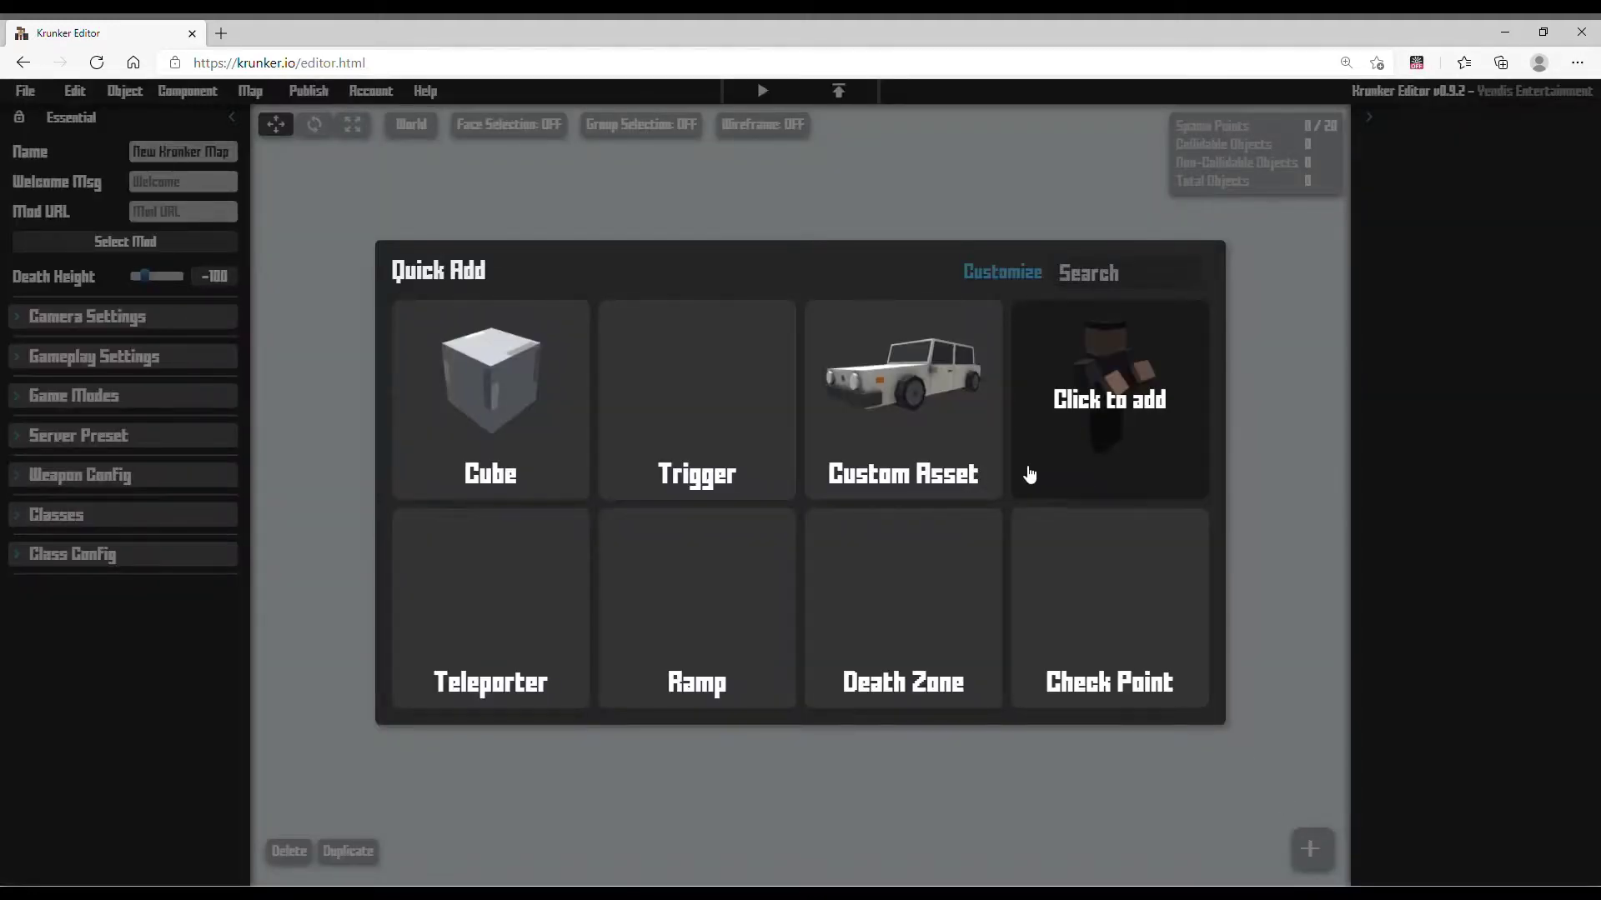
{"action": "left_click", "coordinate": [526, 406]}
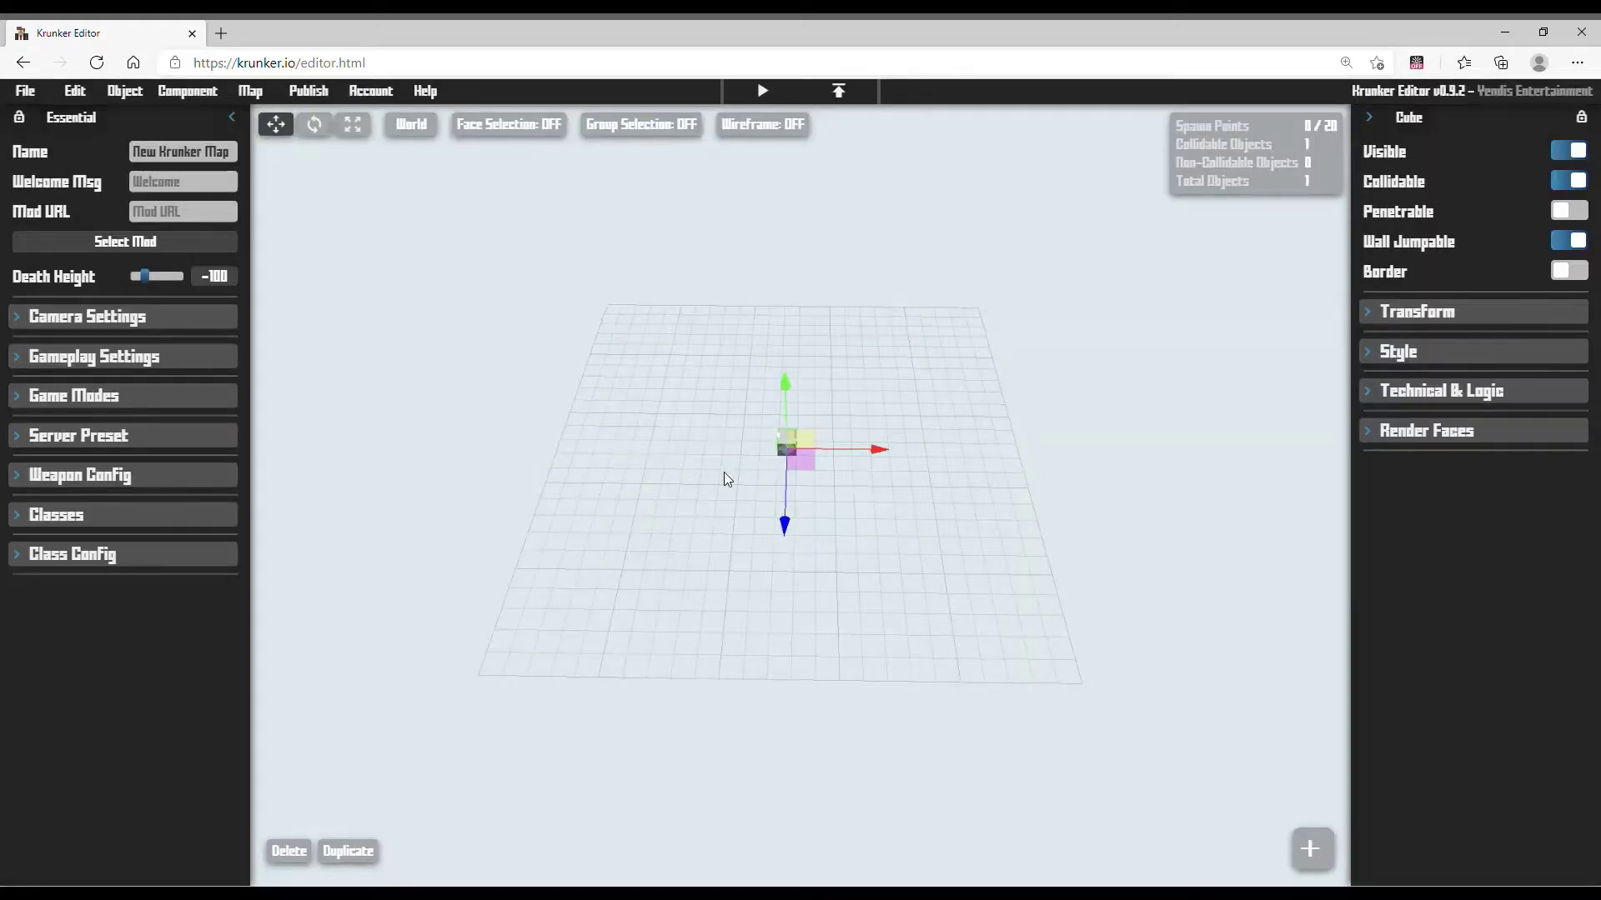
{"action": "left_click_drag", "start_coordinate": [1048, 575], "coordinate": [1349, 582]}
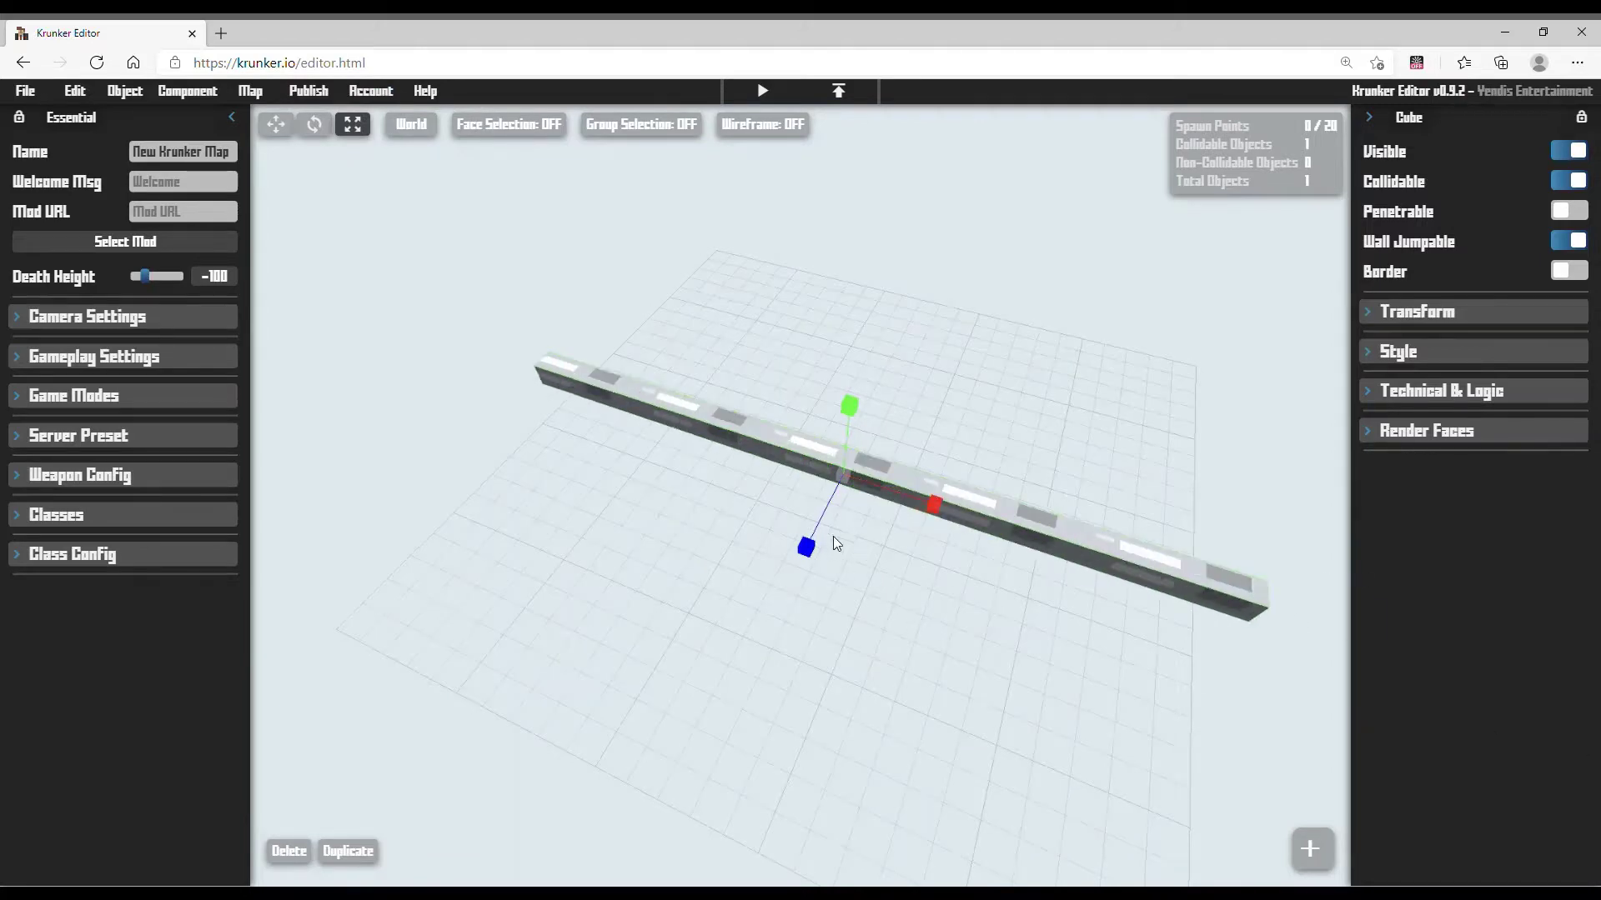
{"action": "left_click_drag", "start_coordinate": [805, 547], "coordinate": [698, 861]}
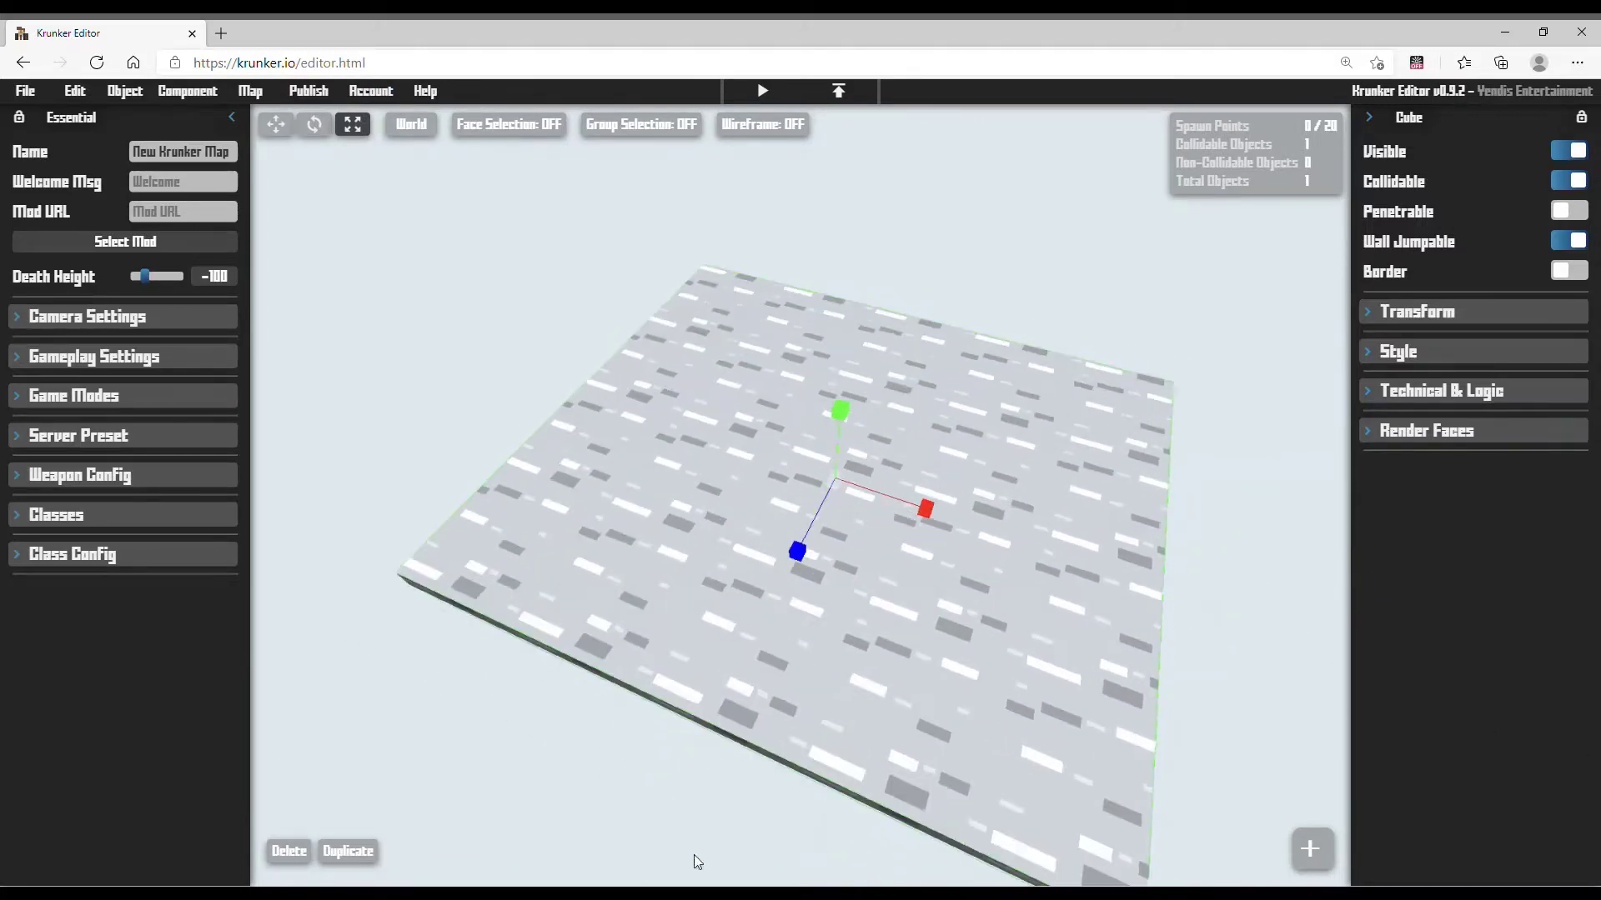
{"action": "left_click_drag", "start_coordinate": [799, 550], "coordinate": [784, 578]}
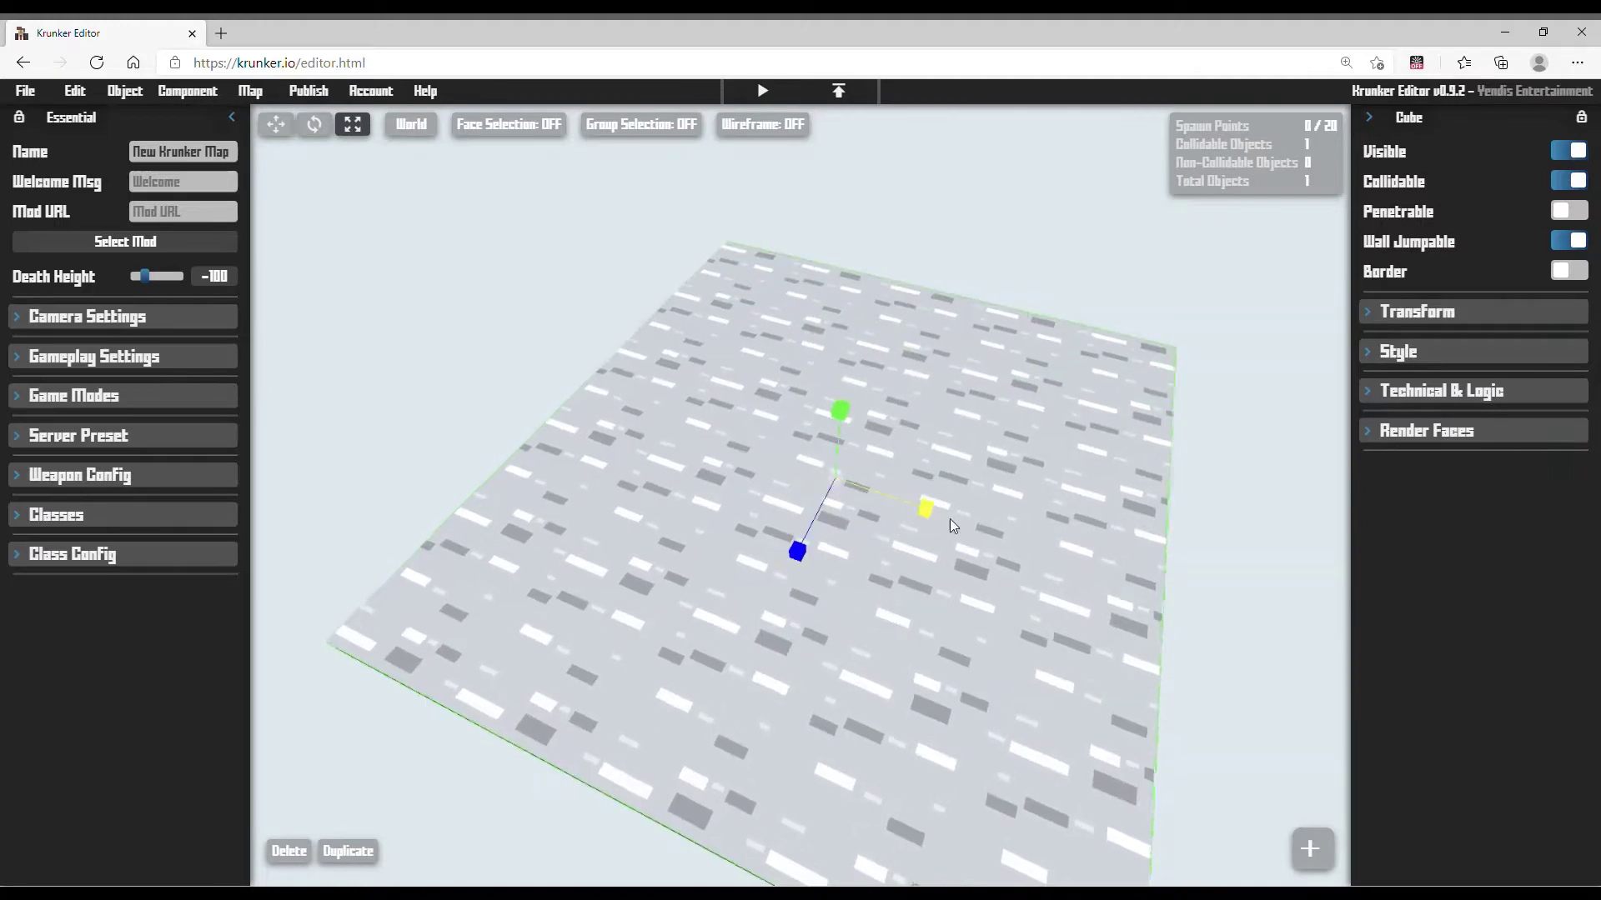
{"action": "left_click_drag", "start_coordinate": [949, 519], "coordinate": [975, 516]}
Add a spawn point to the map on the floor.
{"action": "left_click", "coordinate": [279, 124]}
{"action": "right_click_drag", "start_coordinate": [653, 362], "coordinate": [575, 359]}
{"action": "key", "text": "w"}
{"action": "key", "text": "d"}
{"action": "left_click", "coordinate": [1311, 850]}
{"action": "left_click", "coordinate": [1023, 413]}
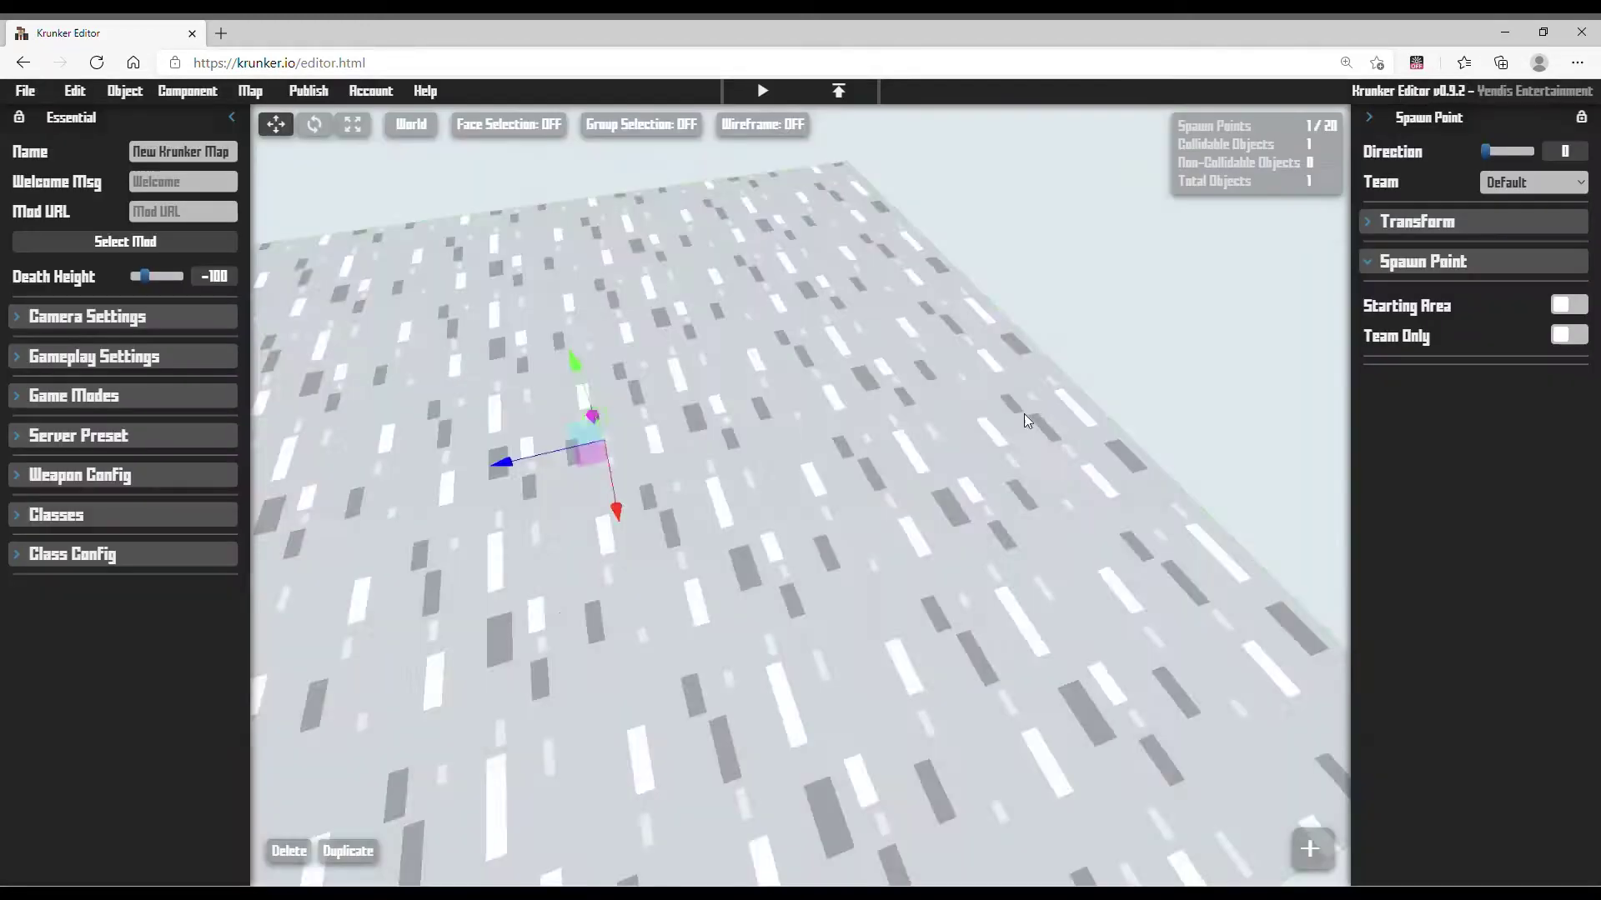
Move the spawn point to the edge of the floor and lower it onto the floor surface.
{"action": "right_click_drag", "start_coordinate": [1023, 414], "coordinate": [889, 347]}
{"action": "key", "text": "w"}
{"action": "right_click_drag", "start_coordinate": [906, 266], "coordinate": [942, 261]}
{"action": "left_click_drag", "start_coordinate": [913, 332], "coordinate": [584, 319]}
{"action": "key", "text": "w"}
{"action": "mouse_move", "coordinate": [584, 318]}
{"action": "right_mouse_down"}
{"action": "mouse_move", "coordinate": [554, 337]}
{"action": "mouse_move", "coordinate": [583, 288]}
{"action": "right_mouse_up"}
{"action": "left_click_drag", "start_coordinate": [771, 338], "coordinate": [771, 377]}
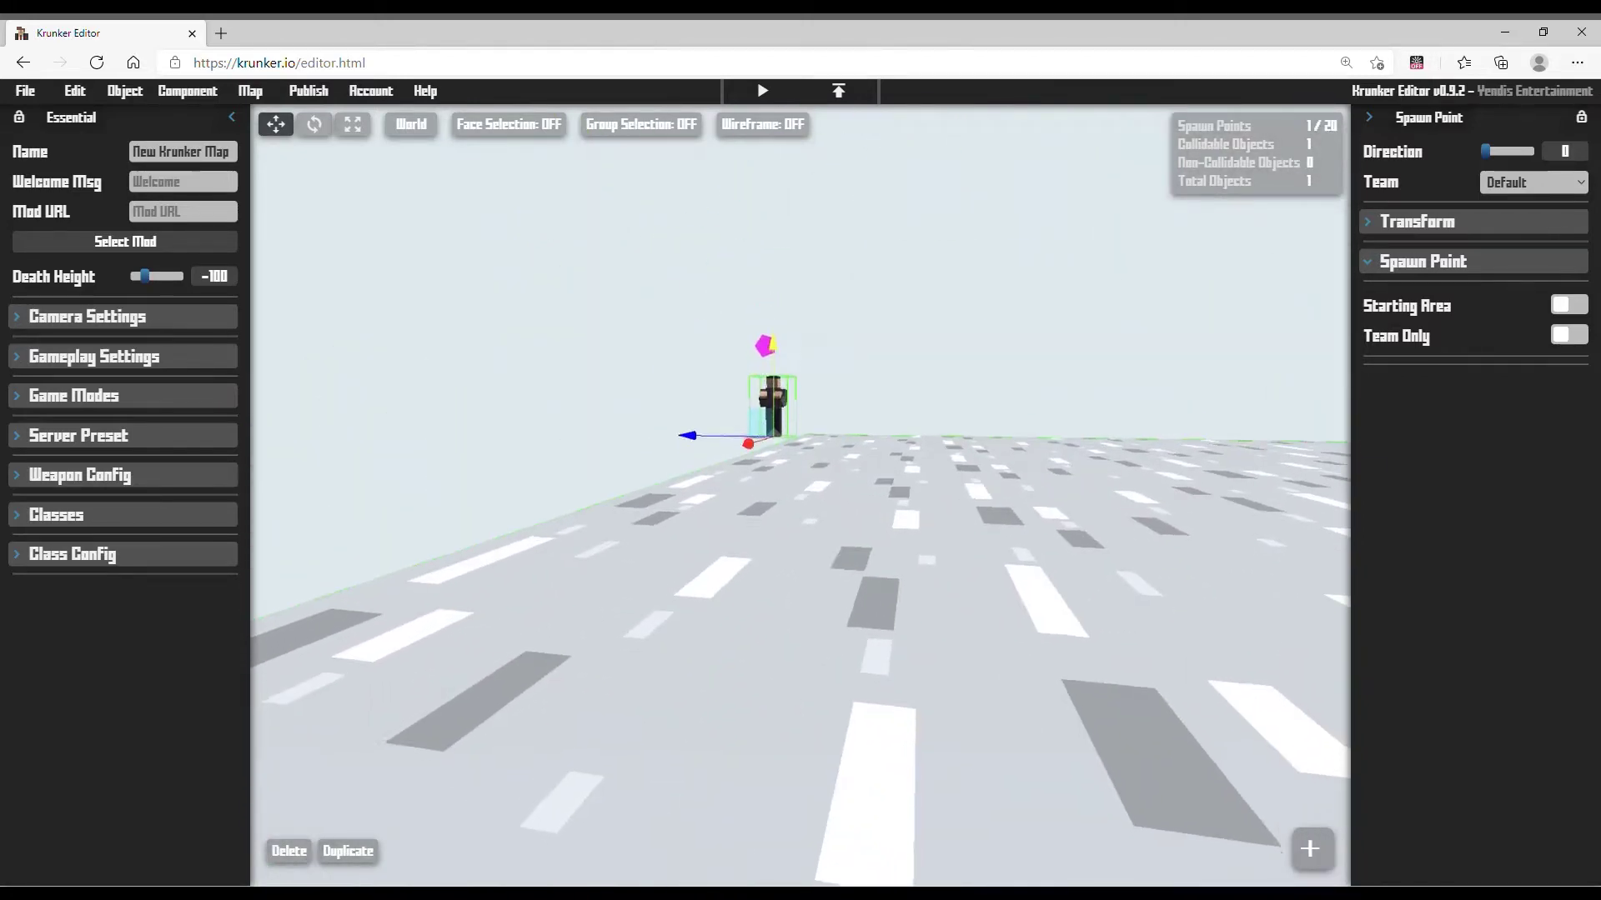
Add a second cube at the middle of the floor.
{"action": "left_click", "coordinate": [833, 380]}
{"action": "right_click_drag", "start_coordinate": [771, 377], "coordinate": [1214, 735]}
{"action": "key", "text": "s"}
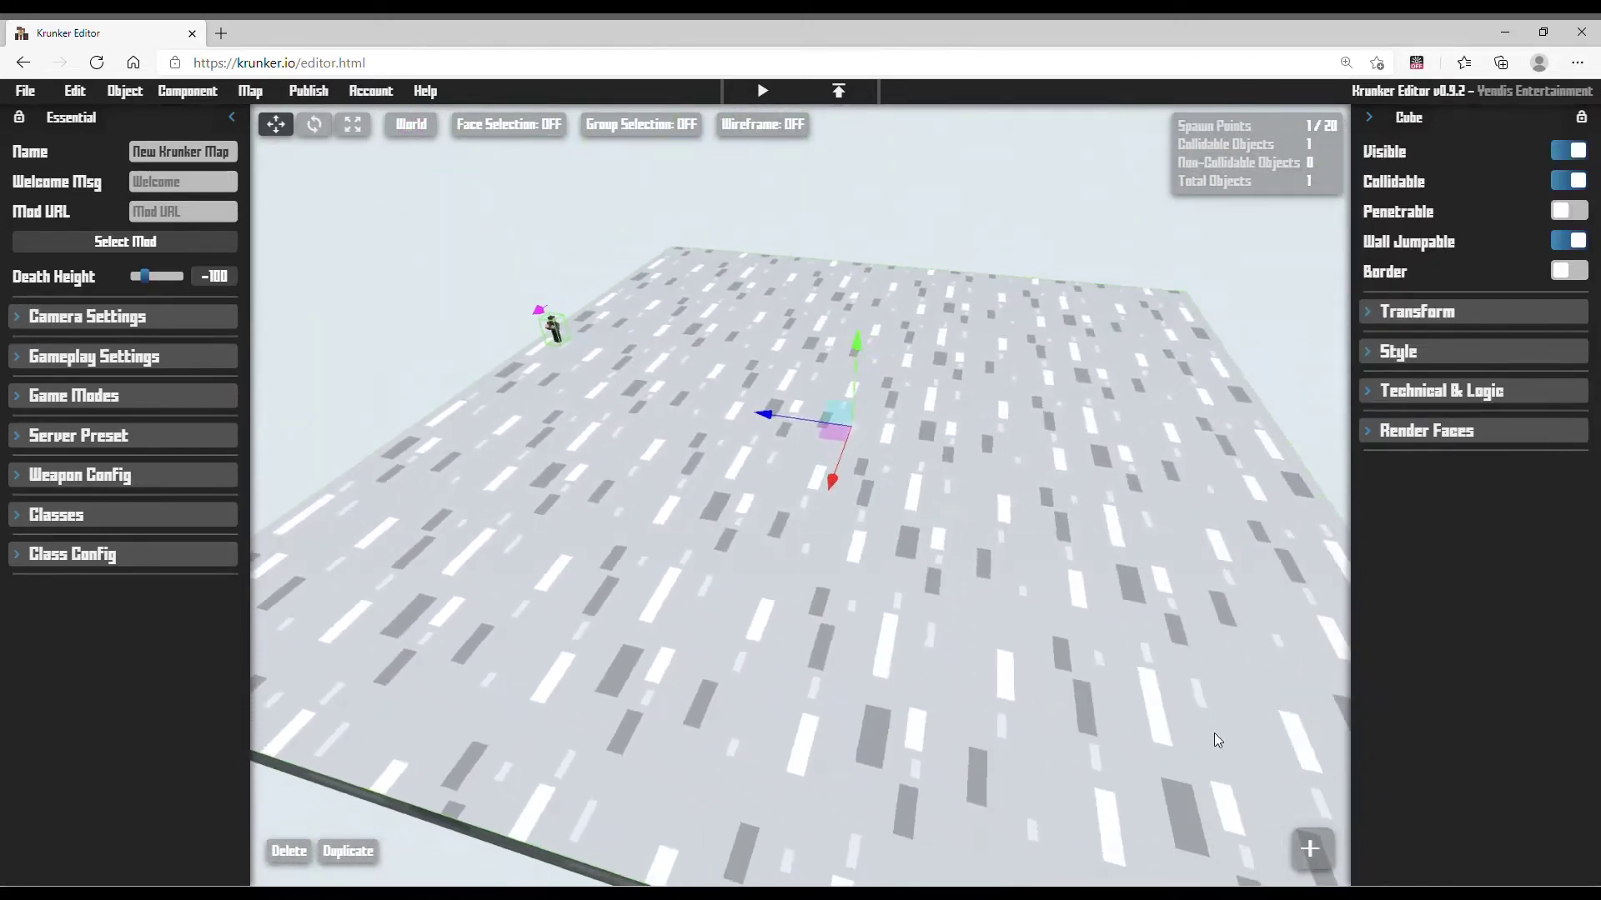
{"action": "left_click", "coordinate": [1309, 841]}
{"action": "left_click", "coordinate": [554, 463]}
{"action": "right_click_drag", "start_coordinate": [554, 463], "coordinate": [1501, 317]}
Set the new cube's color to red, #FF0000.
{"action": "left_click", "coordinate": [1500, 313]}
{"action": "left_click", "coordinate": [1467, 520]}
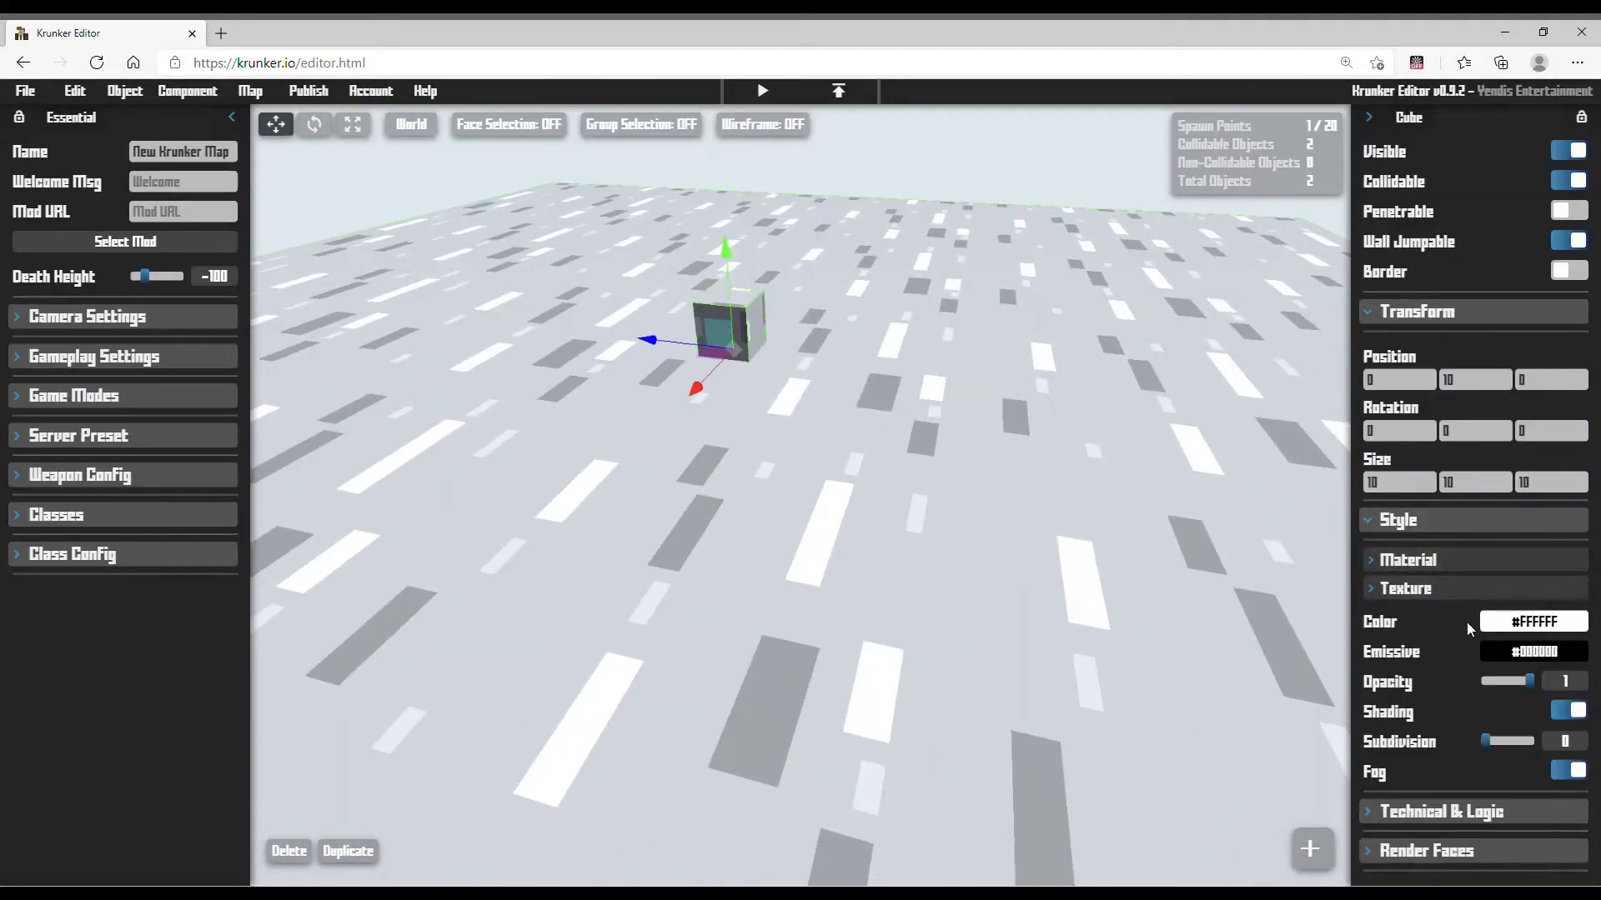
{"action": "left_click", "coordinate": [1447, 592]}
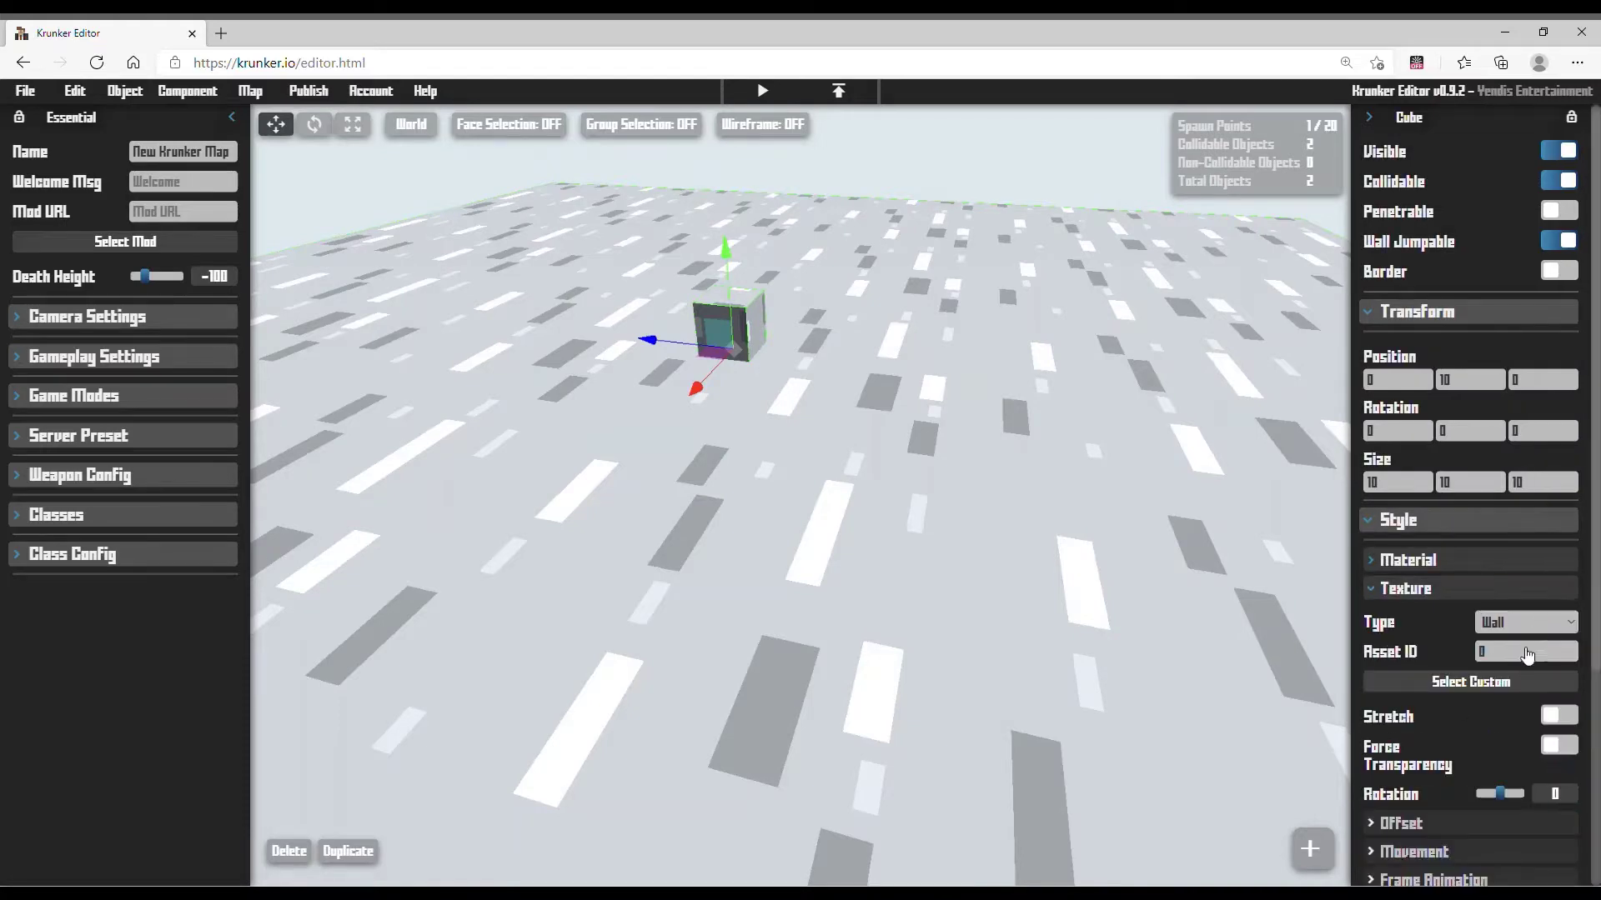
{"action": "scroll", "coordinate": [1503, 628], "scroll_direction": "down", "scroll_amount": 3}
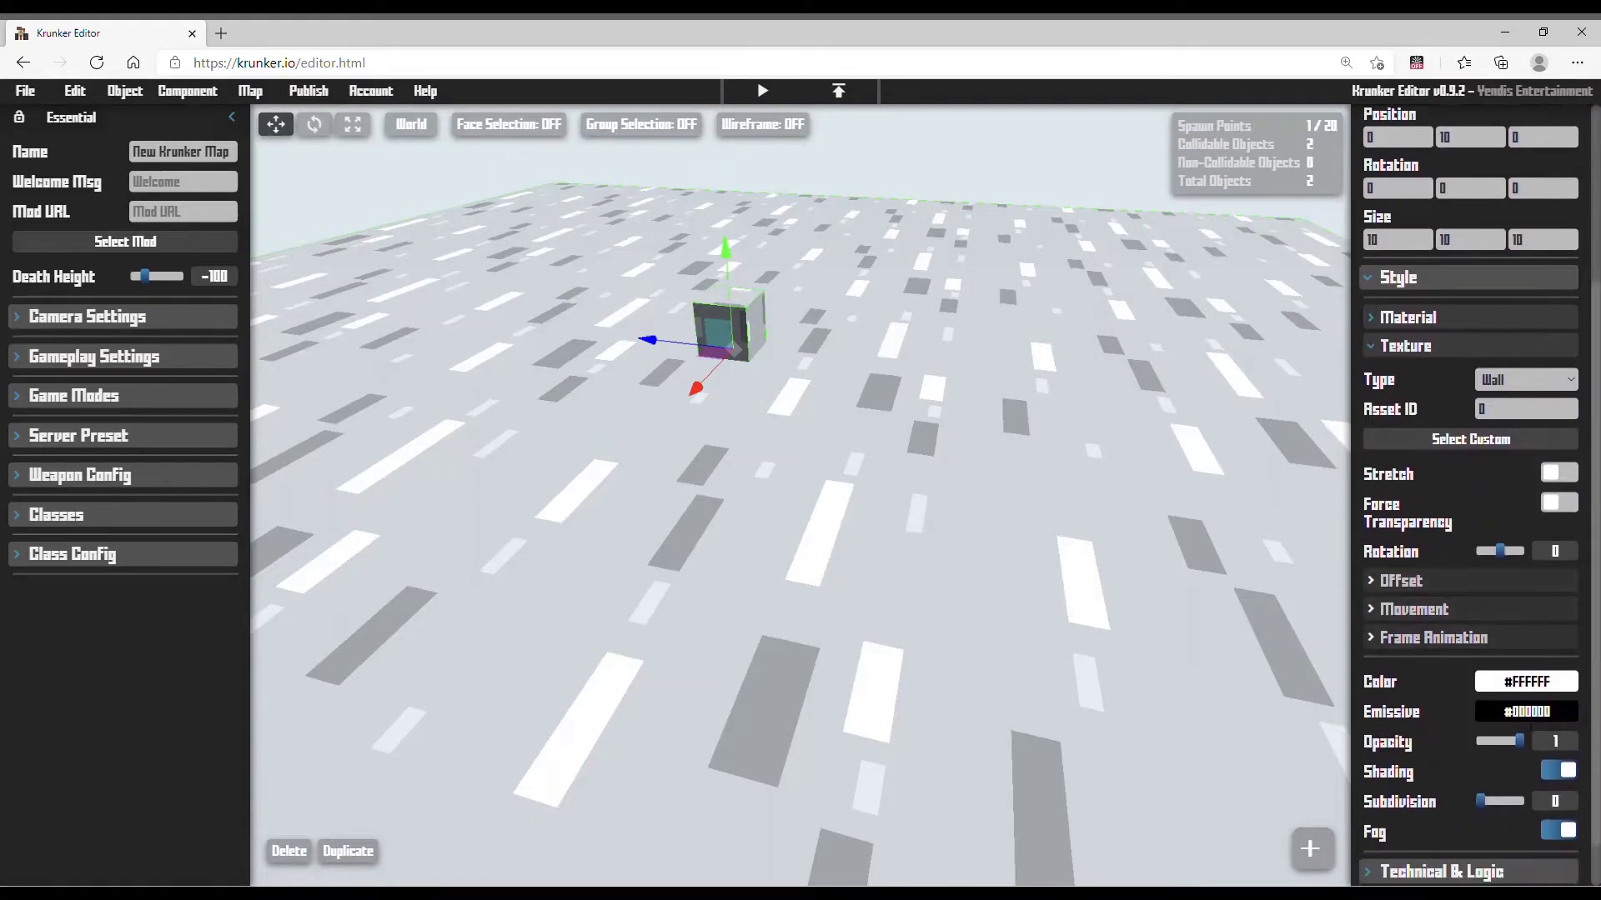
{"action": "left_click", "coordinate": [1526, 681]}
{"action": "left_click_drag", "start_coordinate": [1417, 450], "coordinate": [1507, 404]}
Scale the red cube into a long thin wall measuring 1 × 42 × 200.
{"action": "right_click_drag", "start_coordinate": [1167, 359], "coordinate": [315, 124]}
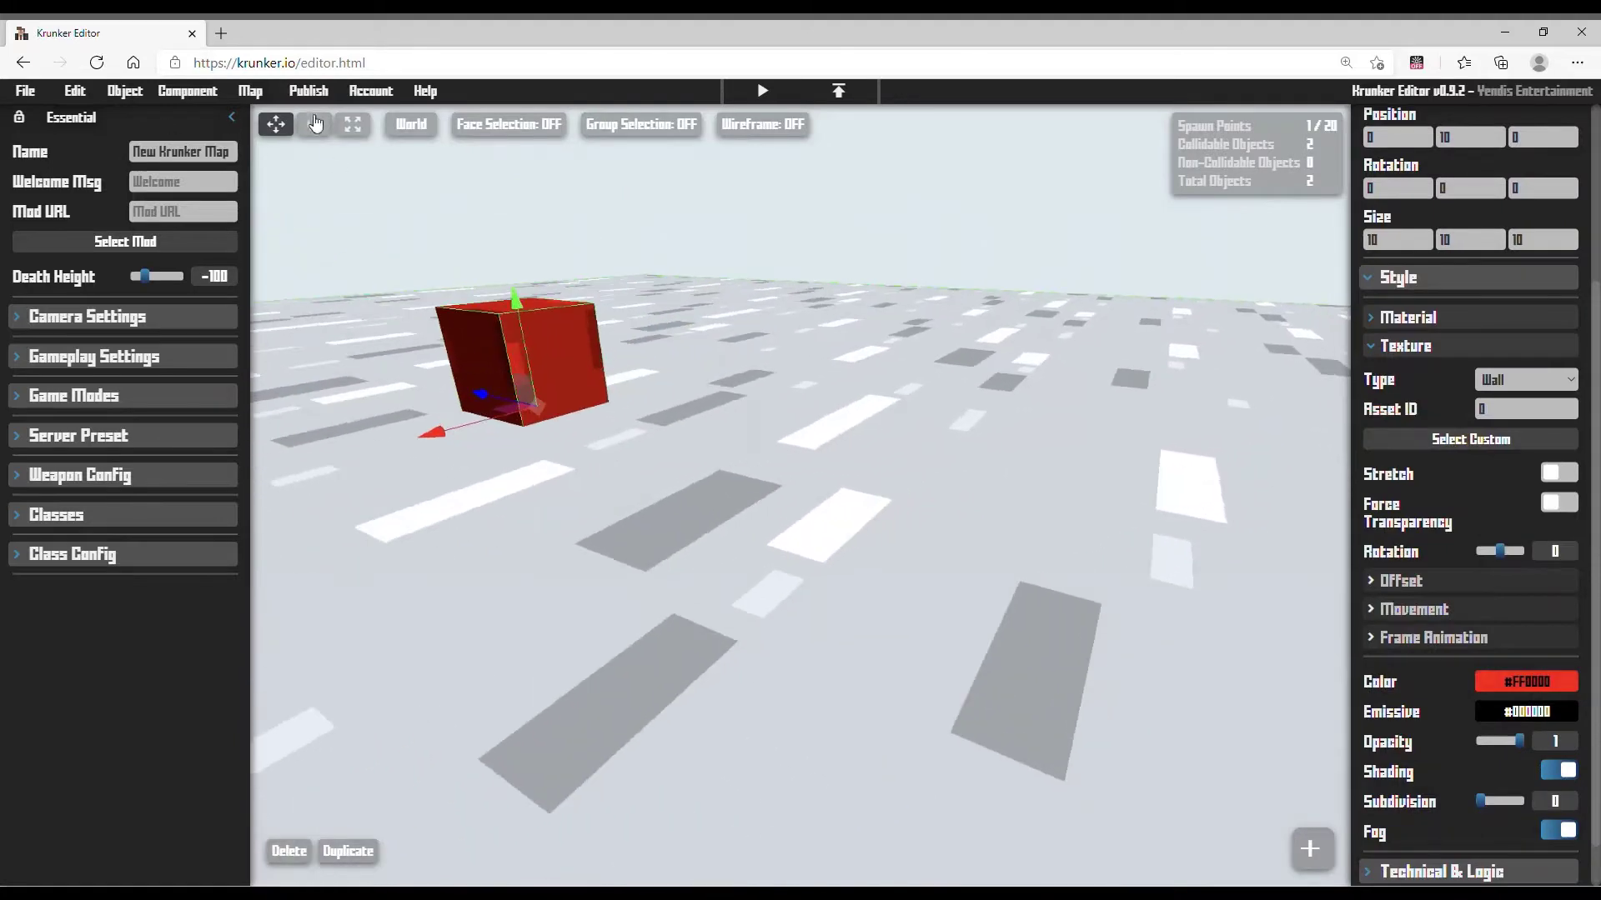
{"action": "left_click", "coordinate": [355, 126]}
{"action": "left_click_drag", "start_coordinate": [375, 200], "coordinate": [483, 393]}
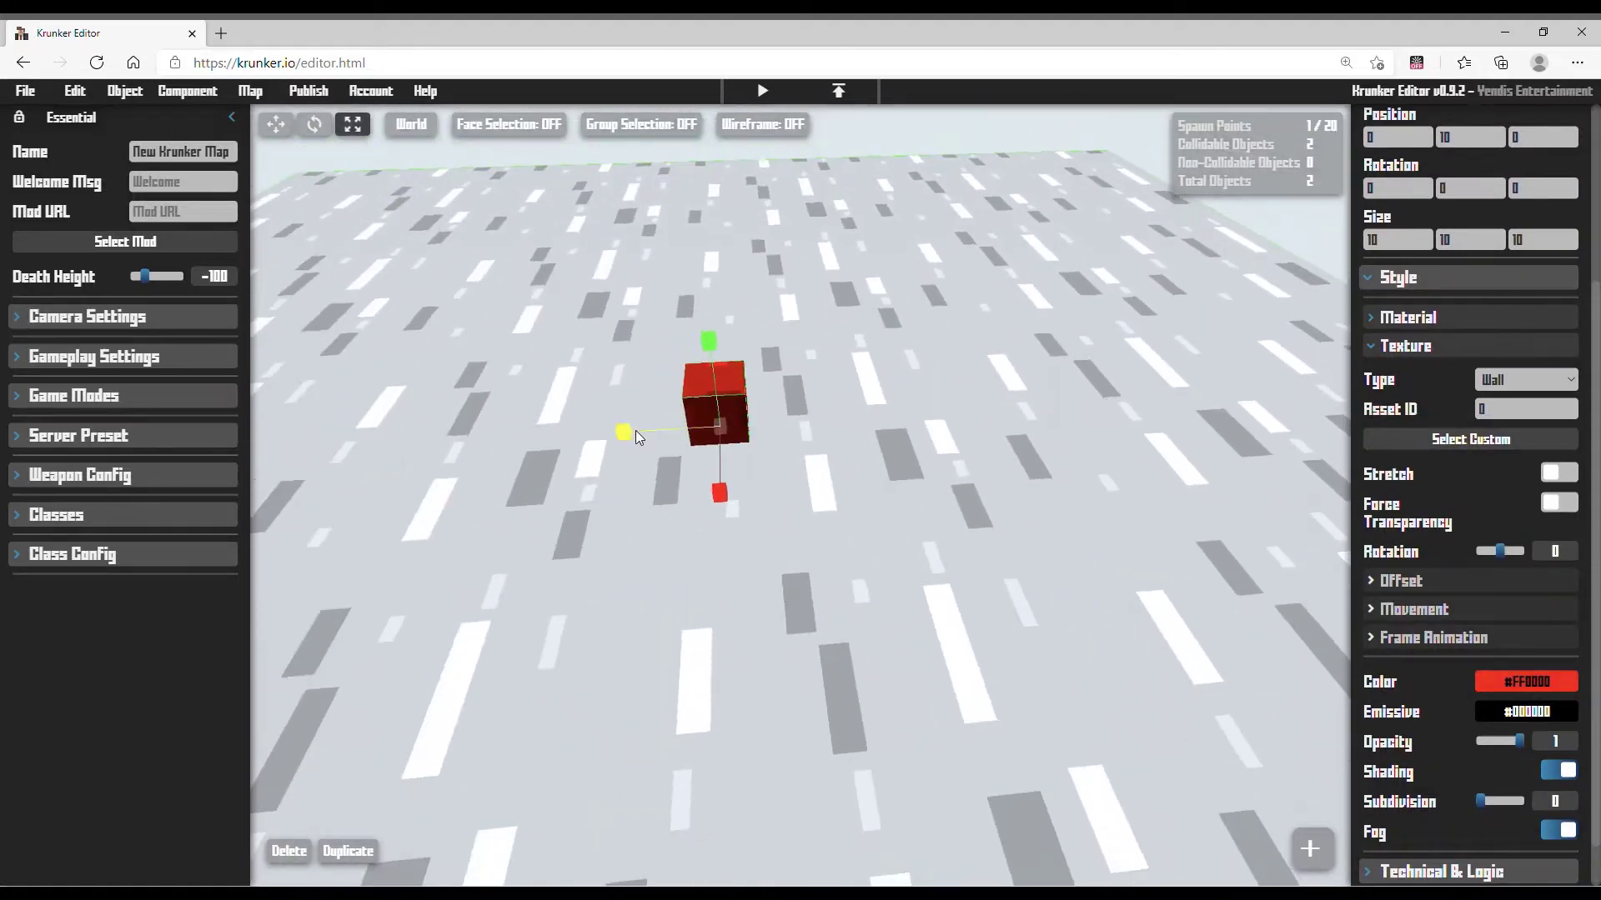
{"action": "left_click_drag", "start_coordinate": [625, 432], "coordinate": [407, 512]}
{"action": "left_click_drag", "start_coordinate": [842, 404], "coordinate": [862, 320]}
{"action": "left_click_drag", "start_coordinate": [857, 507], "coordinate": [834, 375]}
{"action": "left_click_drag", "start_coordinate": [717, 334], "coordinate": [784, 357]}
{"action": "key", "text": "s"}
{"action": "key", "text": "a"}
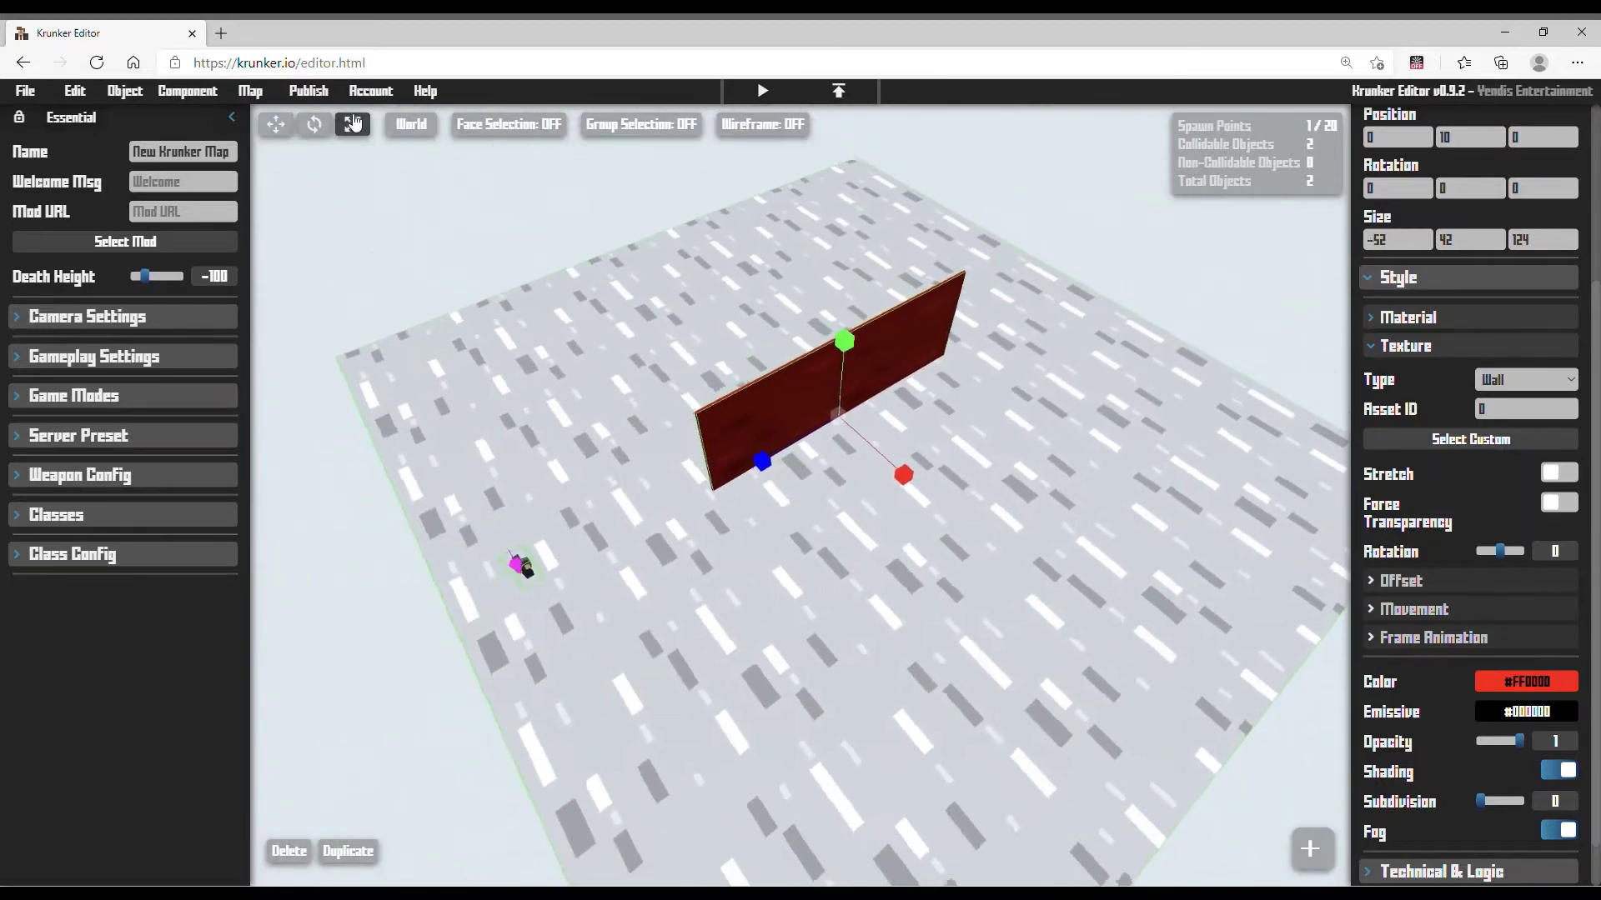
{"action": "left_click_drag", "start_coordinate": [788, 465], "coordinate": [670, 594]}
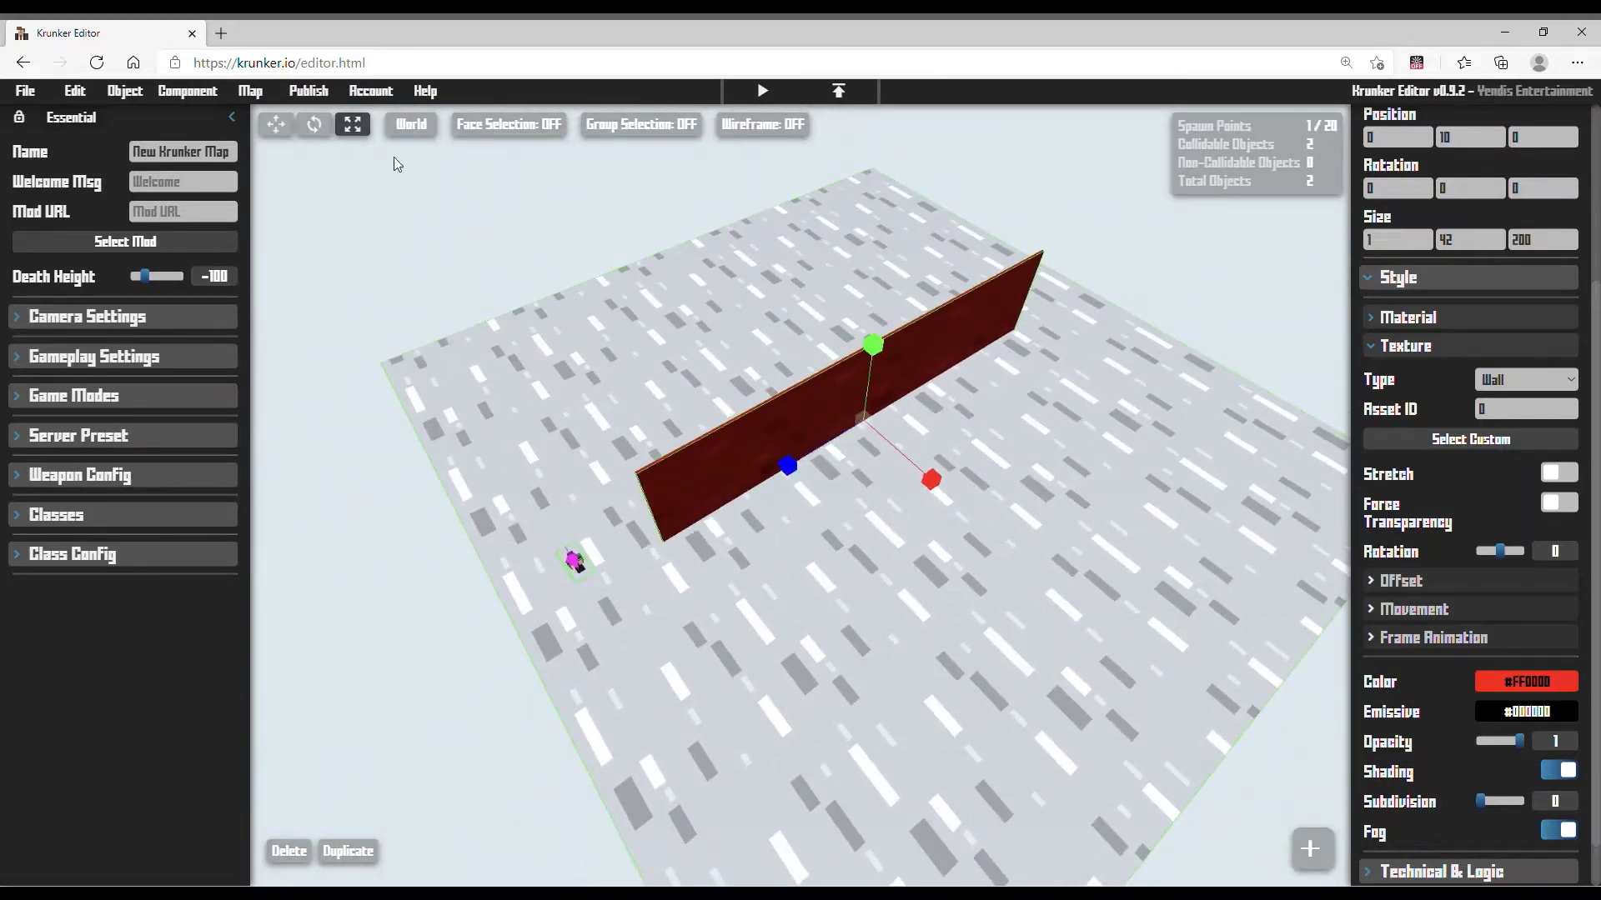
Duplicate the red wall and position the two walls parallel at X -49 and X 28.
{"action": "left_click", "coordinate": [280, 127]}
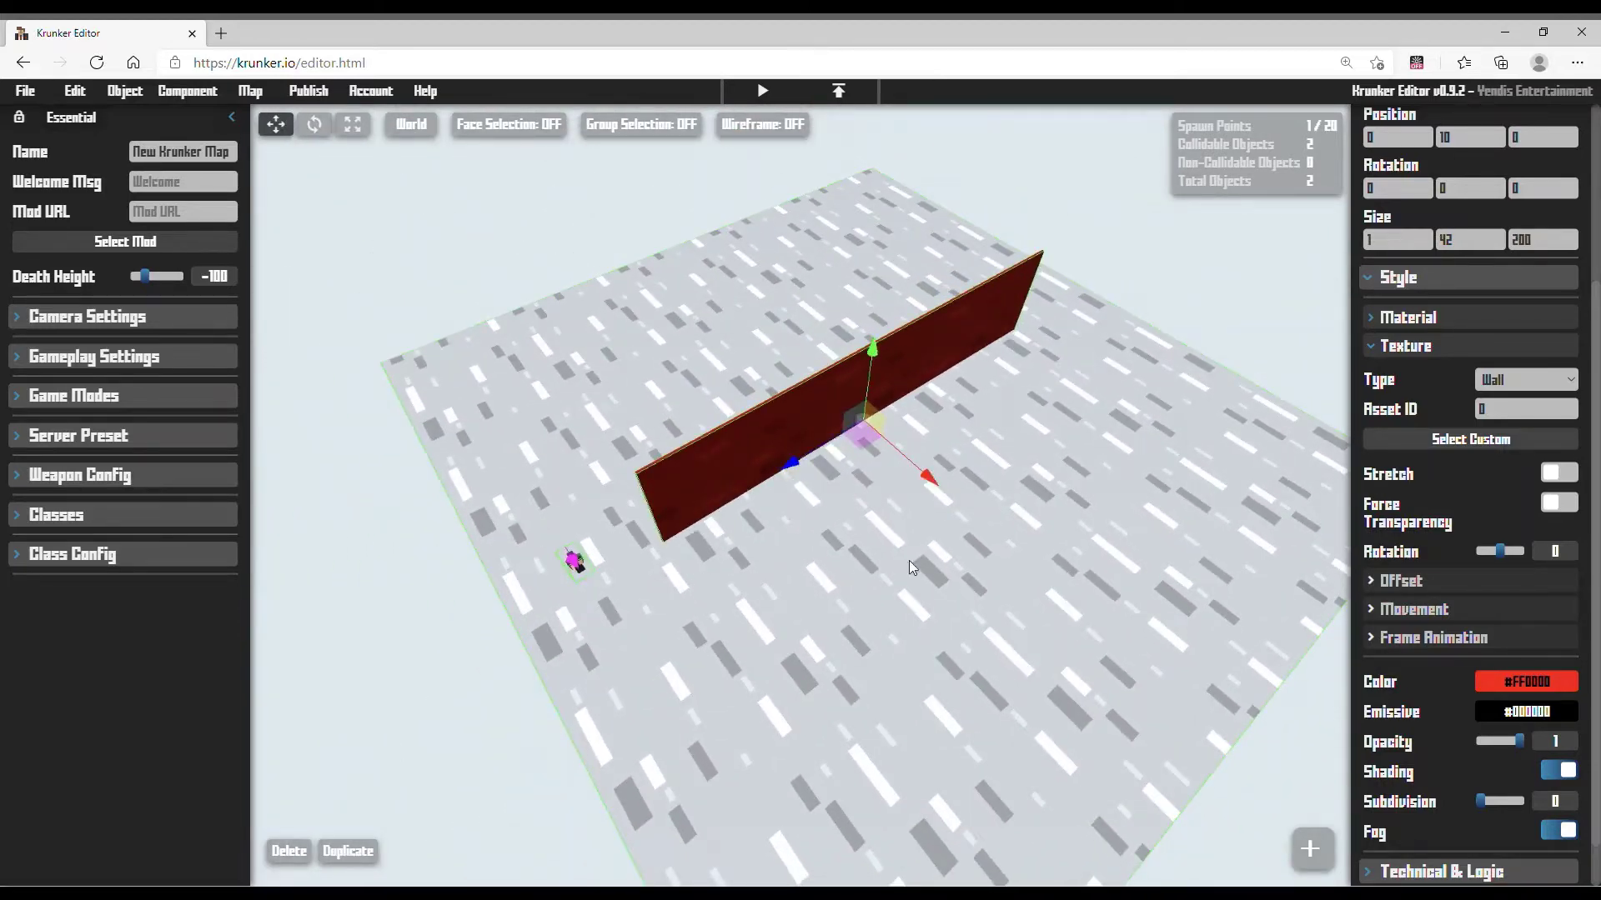
{"action": "left_click_drag", "start_coordinate": [939, 485], "coordinate": [1017, 508]}
{"action": "key", "text": "w"}
{"action": "mouse_move", "coordinate": [1018, 509]}
{"action": "right_mouse_down"}
{"action": "mouse_move", "coordinate": [834, 508]}
{"action": "mouse_move", "coordinate": [1018, 508]}
{"action": "right_mouse_up"}
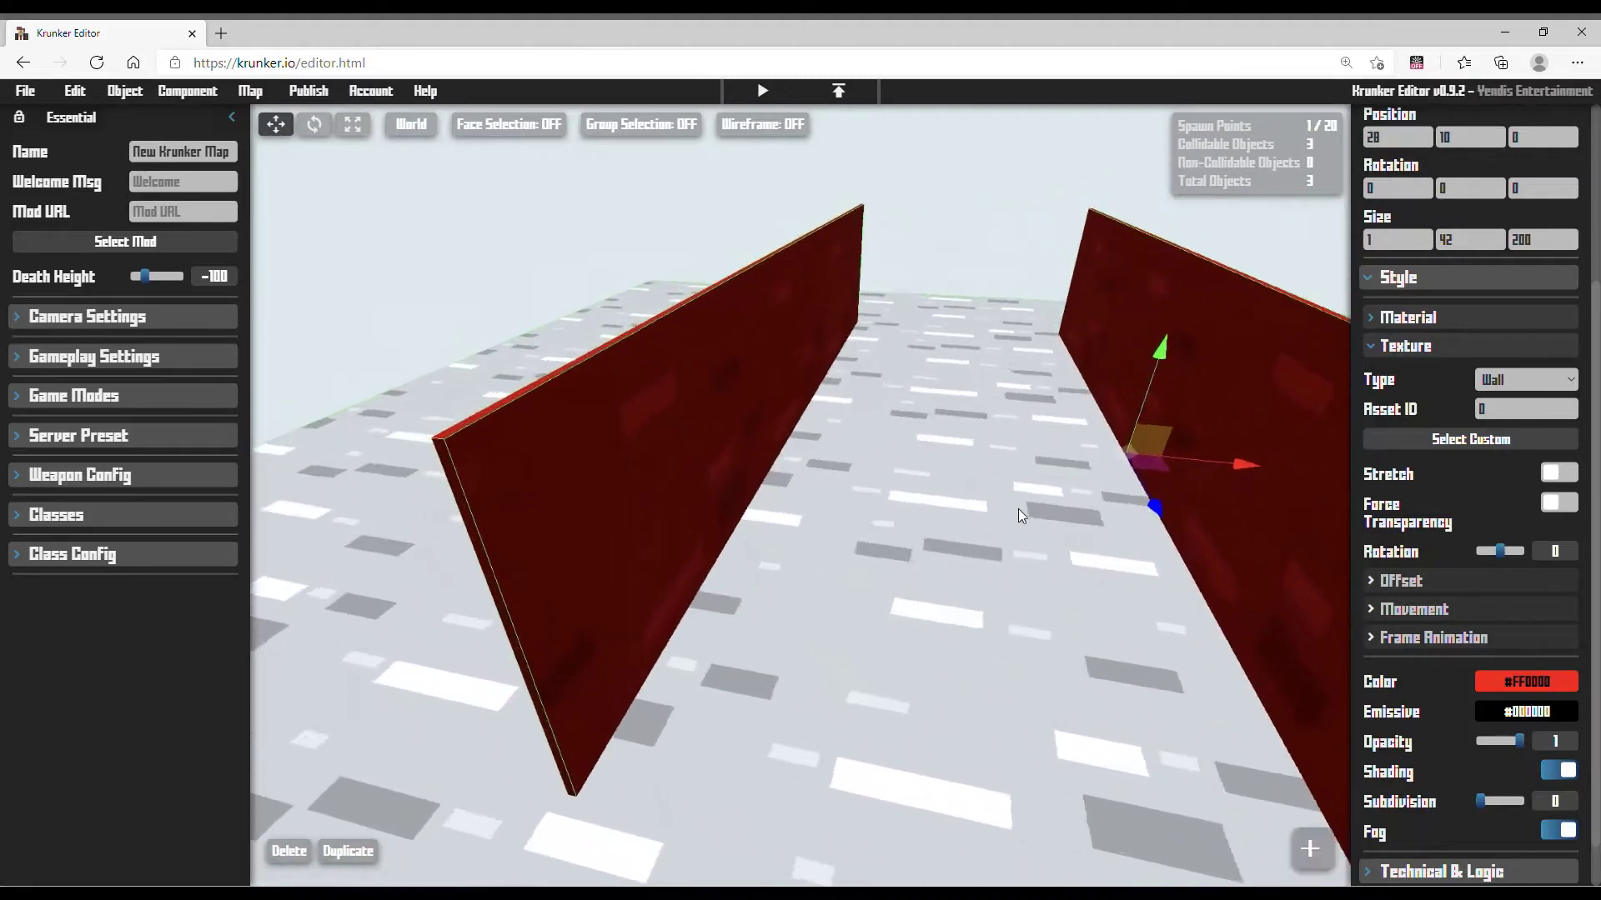
Duplicate the wall at X 28 and move the copy between the two parallel walls, to about X -9.
{"action": "key", "text": "d"}
{"action": "key", "text": "s"}
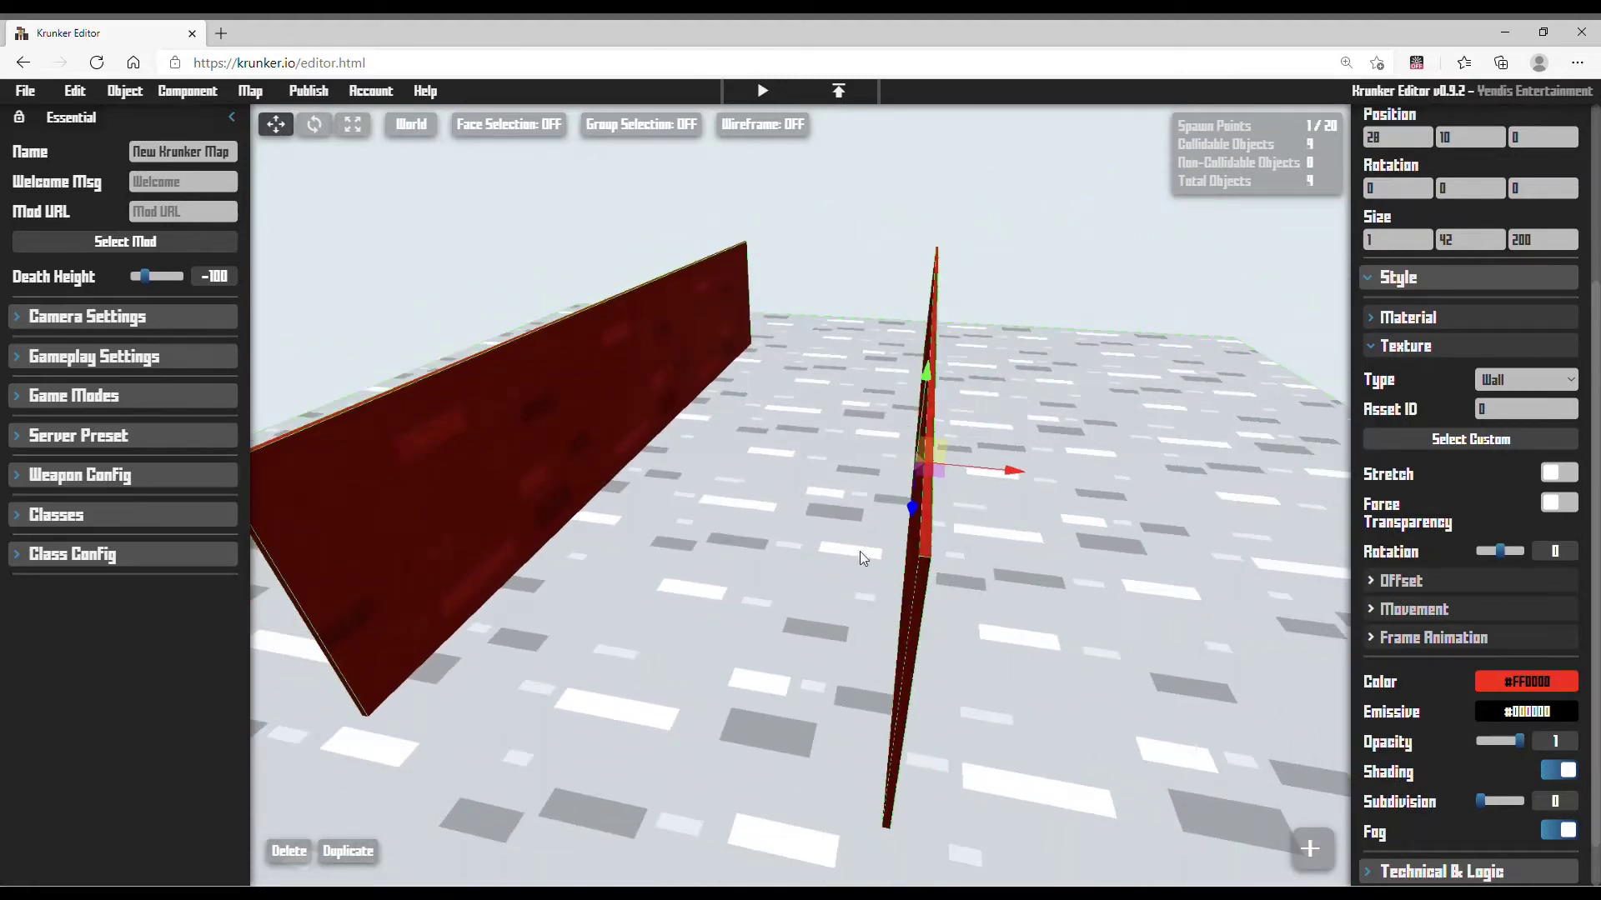
{"action": "key", "text": "shift+r"}
{"action": "key", "text": "shift+r"}
{"action": "key", "text": "shift+r"}
{"action": "left_click_drag", "start_coordinate": [984, 469], "coordinate": [556, 432]}
Resize the middle wall to 77 × 42 × 1 so it spans crosswise between the side walls.
{"action": "left_click", "coordinate": [358, 128]}
{"action": "key", "text": "a"}
{"action": "right_click_drag", "start_coordinate": [556, 431], "coordinate": [725, 392]}
{"action": "key", "text": "s"}
{"action": "mouse_move", "coordinate": [780, 408]}
{"action": "left_mouse_down"}
{"action": "mouse_move", "coordinate": [690, 420]}
{"action": "mouse_move", "coordinate": [807, 417]}
{"action": "left_mouse_up"}
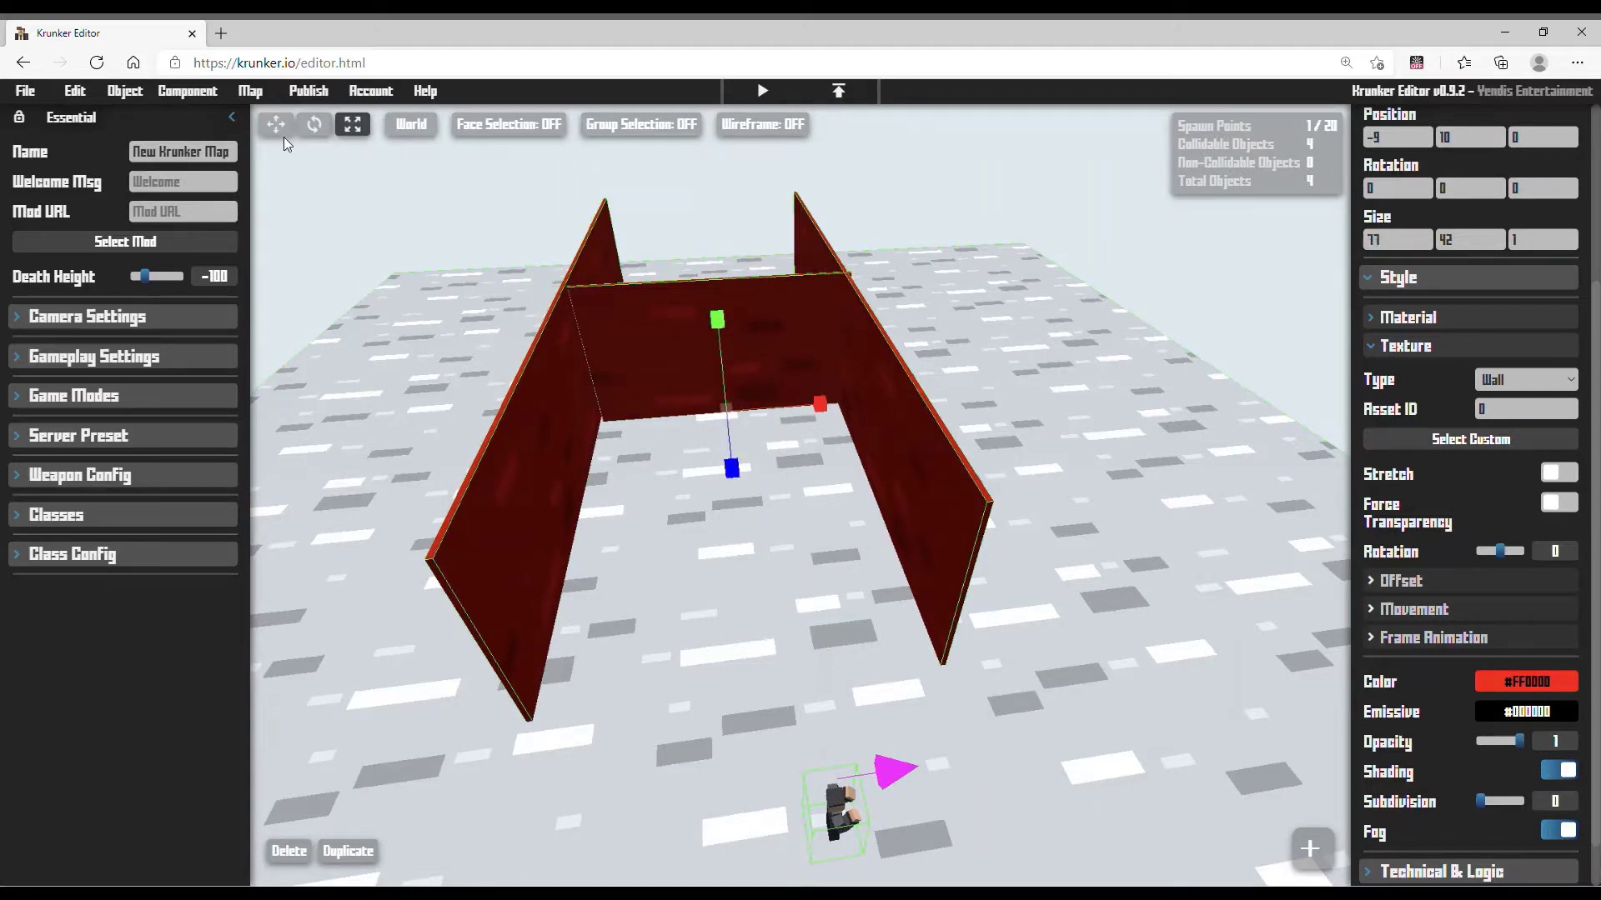
Move the crosswise wall to X -11, Z -99 to close off the far end of the side walls.
{"action": "left_click_drag", "start_coordinate": [810, 410], "coordinate": [804, 412]}
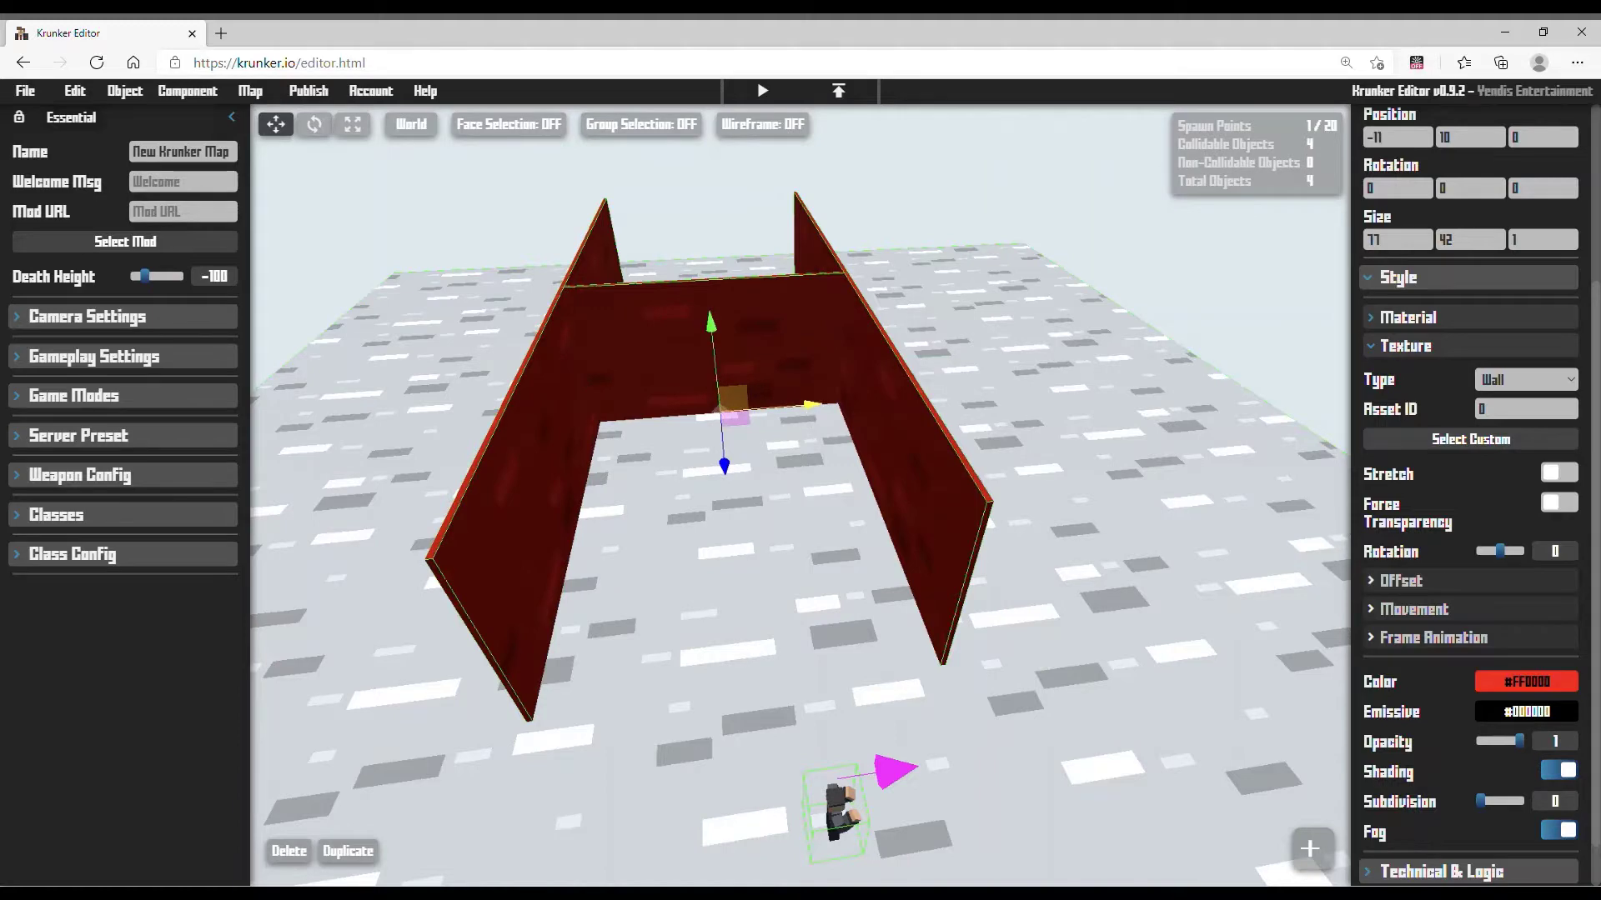
{"action": "right_click_drag", "start_coordinate": [804, 412], "coordinate": [529, 529]}
{"action": "key", "text": "a"}
{"action": "key", "text": "a"}
{"action": "left_click_drag", "start_coordinate": [644, 575], "coordinate": [498, 523]}
{"action": "key", "text": "w"}
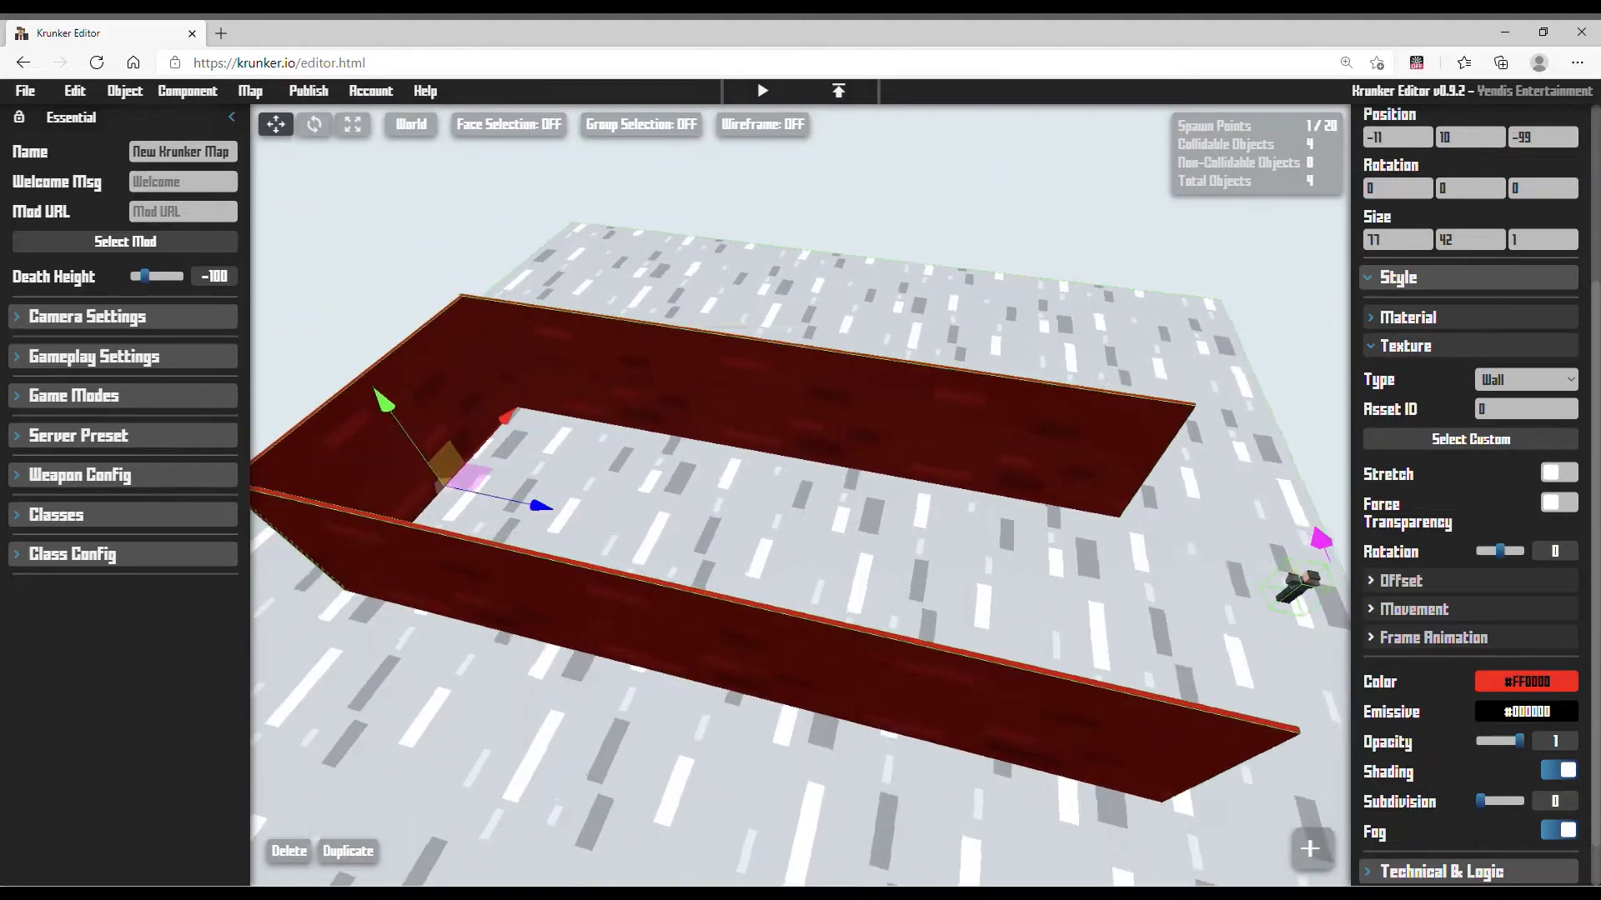
Examine the three-walled enclosure's corners and its open end near the spawn point.
{"action": "mouse_move", "coordinate": [499, 523]}
{"action": "right_mouse_down"}
{"action": "mouse_move", "coordinate": [417, 533]}
{"action": "mouse_move", "coordinate": [366, 484]}
{"action": "mouse_move", "coordinate": [409, 534]}
{"action": "mouse_move", "coordinate": [500, 542]}
{"action": "mouse_move", "coordinate": [477, 547]}
{"action": "right_mouse_up"}
{"action": "key", "text": "s"}
{"action": "left_click", "coordinate": [472, 542]}
{"action": "key", "text": "w"}
{"action": "key", "text": "d"}
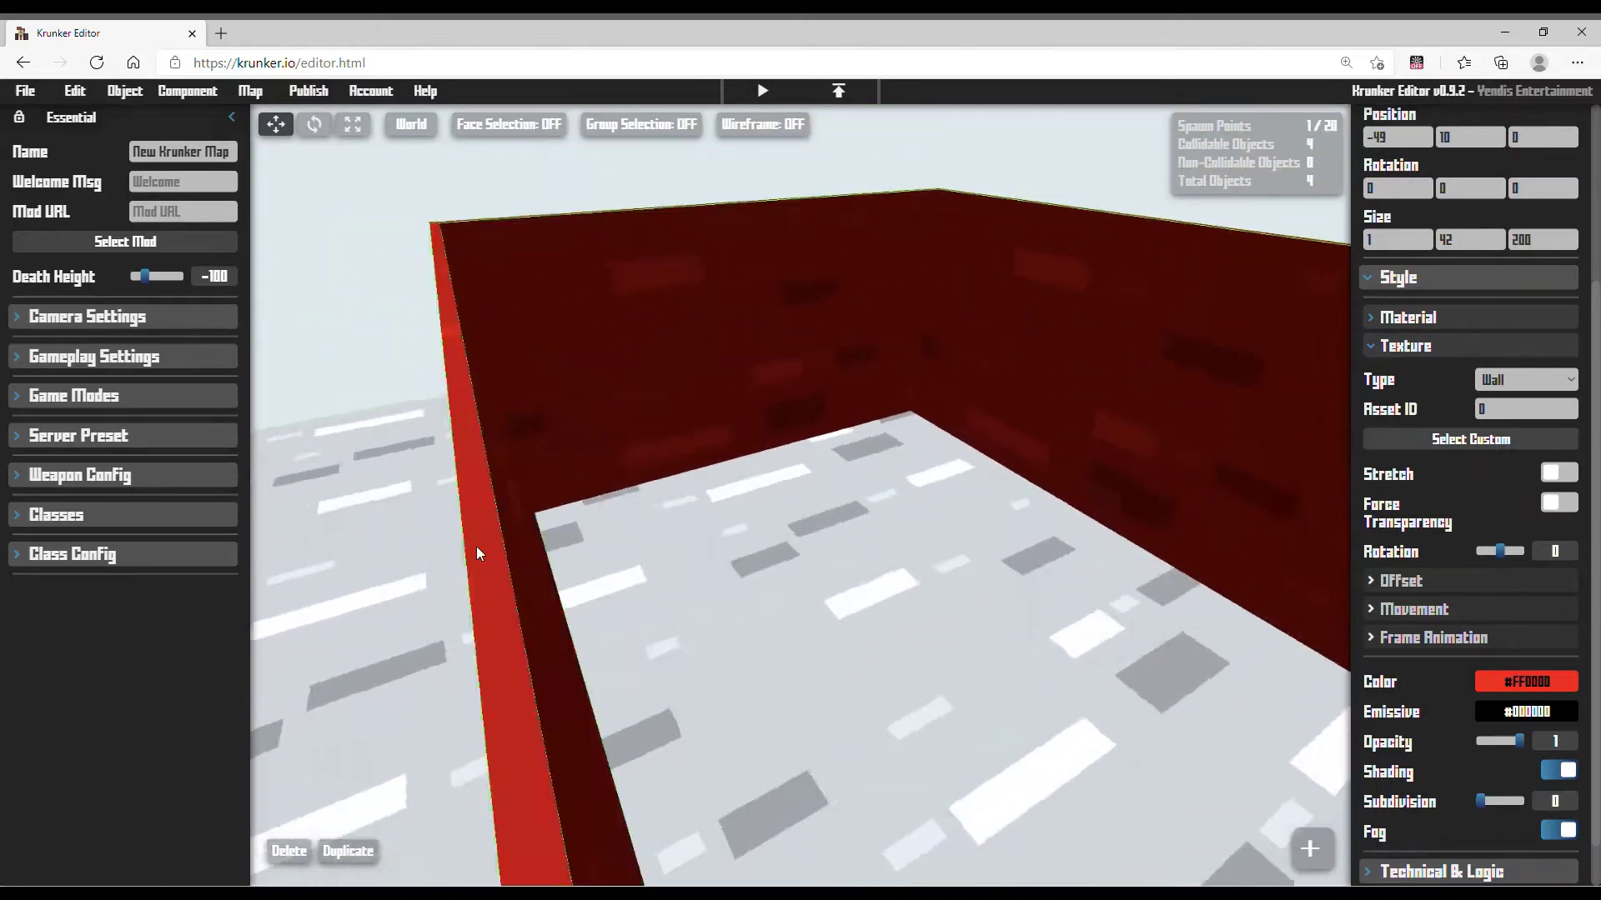
{"action": "left_click", "coordinate": [647, 348]}
{"action": "right_click_drag", "start_coordinate": [647, 347], "coordinate": [1319, 785]}
{"action": "key", "text": "s"}
{"action": "key", "text": "w"}
{"action": "key", "text": "s"}
{"action": "key", "text": "w"}
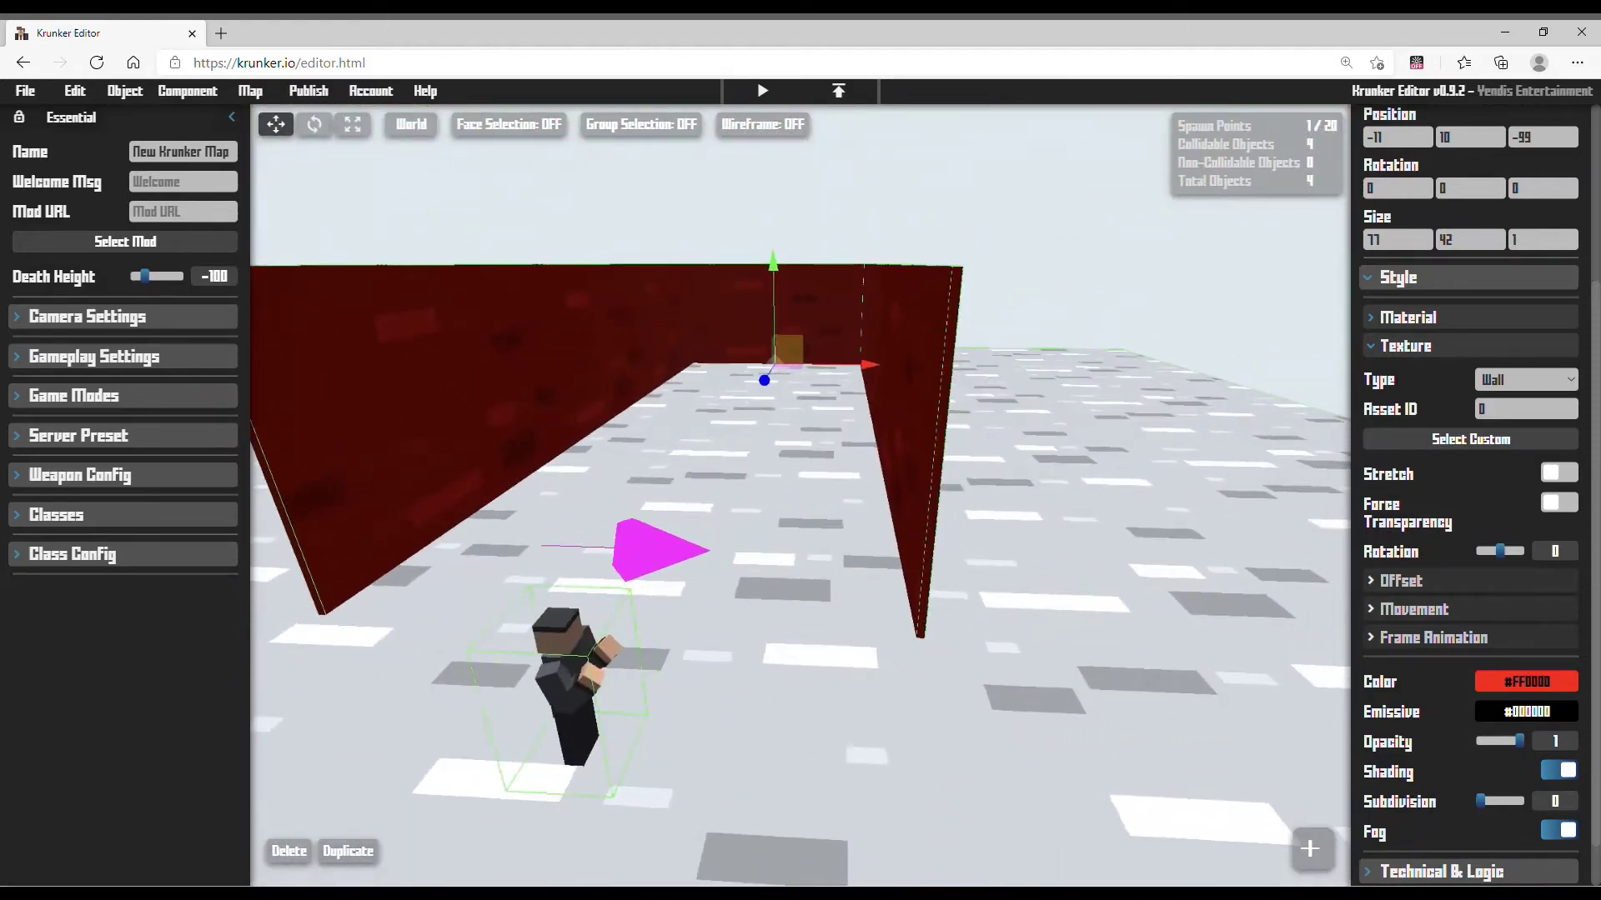
{"action": "right_click_drag", "start_coordinate": [867, 392], "coordinate": [803, 437]}
{"action": "key", "text": "d"}
{"action": "left_click", "coordinate": [803, 437]}
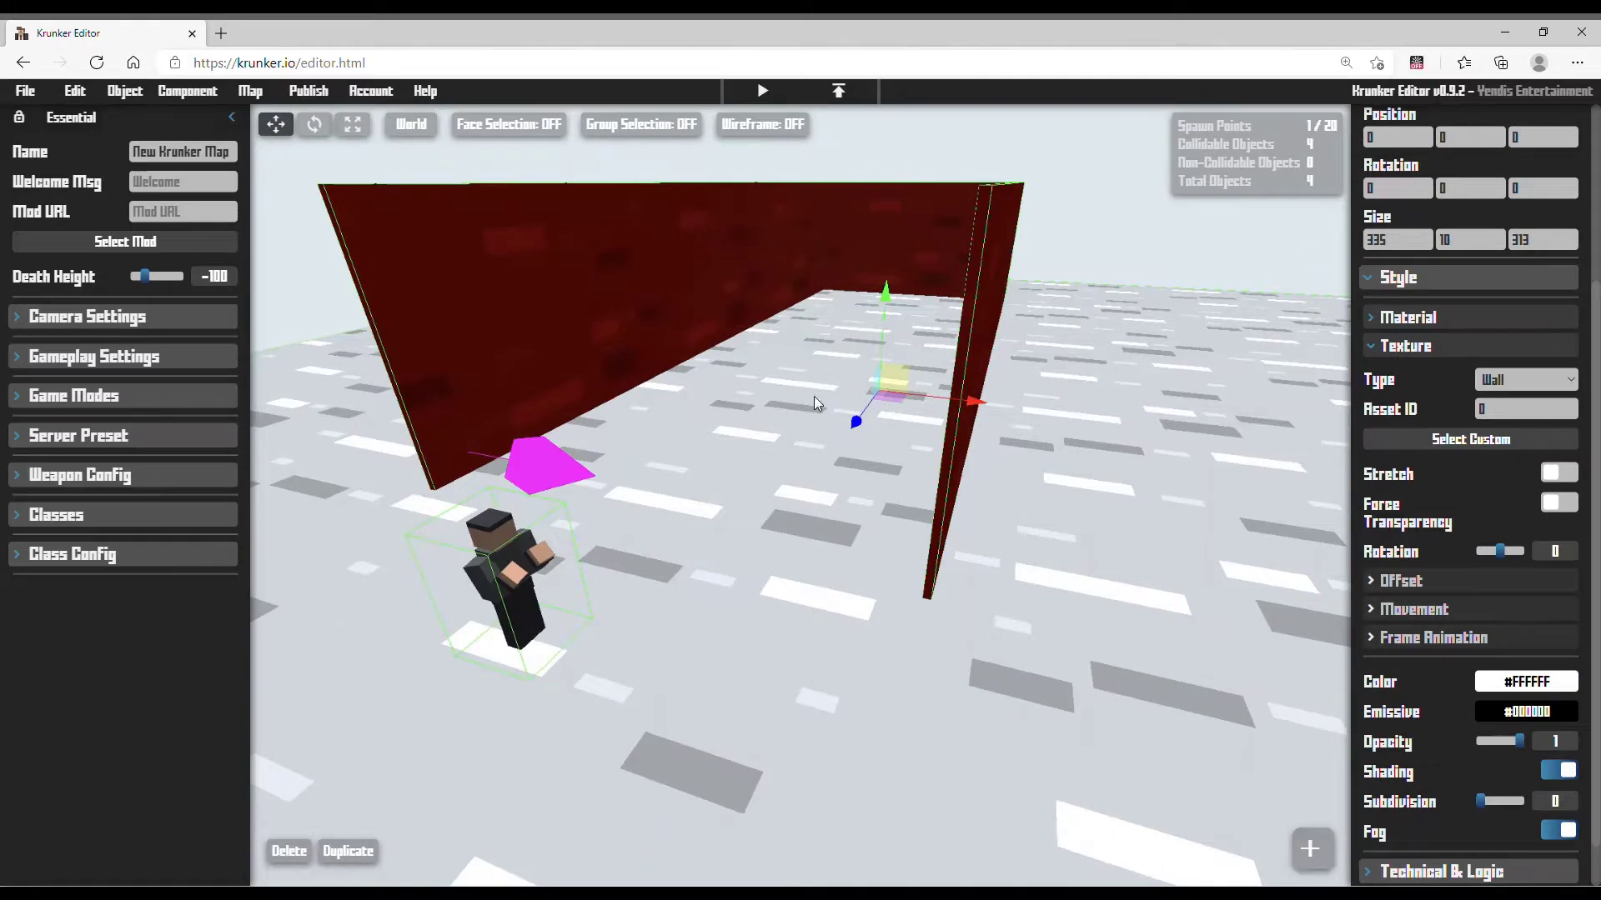
Duplicate the far end wall and move the copy to Z 98 across the open end near the spawn point.
{"action": "left_click", "coordinate": [950, 197]}
{"action": "right_click_drag", "start_coordinate": [582, 769], "coordinate": [496, 557]}
{"action": "key", "text": "d"}
{"action": "key", "text": "s"}
{"action": "key", "text": "d"}
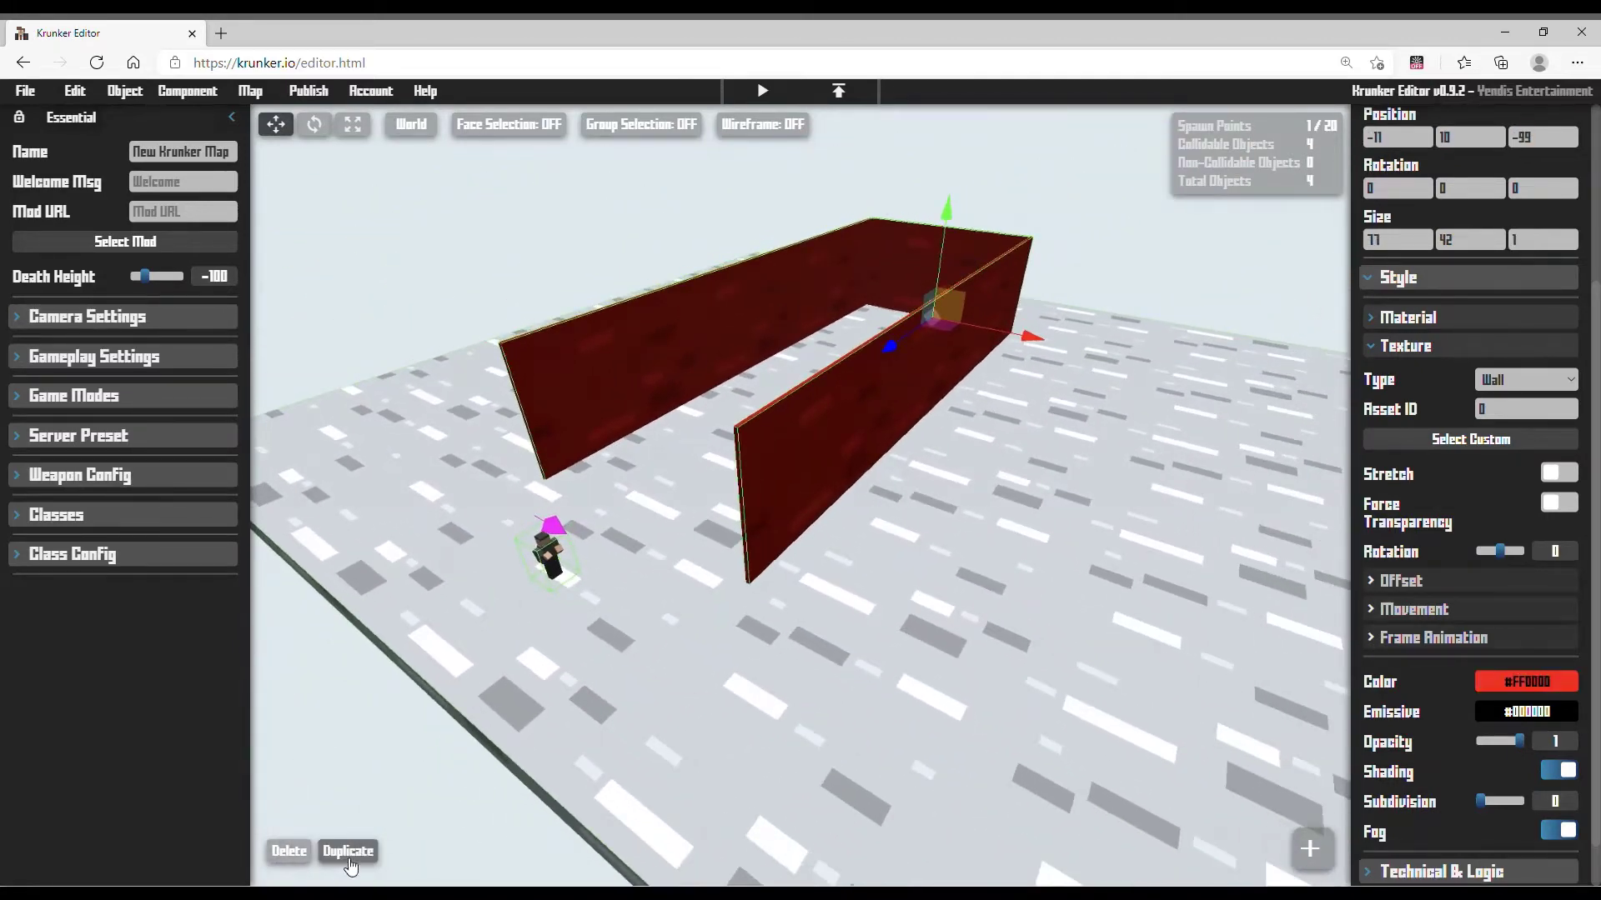
{"action": "left_click_drag", "start_coordinate": [897, 353], "coordinate": [487, 570]}
{"action": "key", "text": "w"}
{"action": "key", "text": "a"}
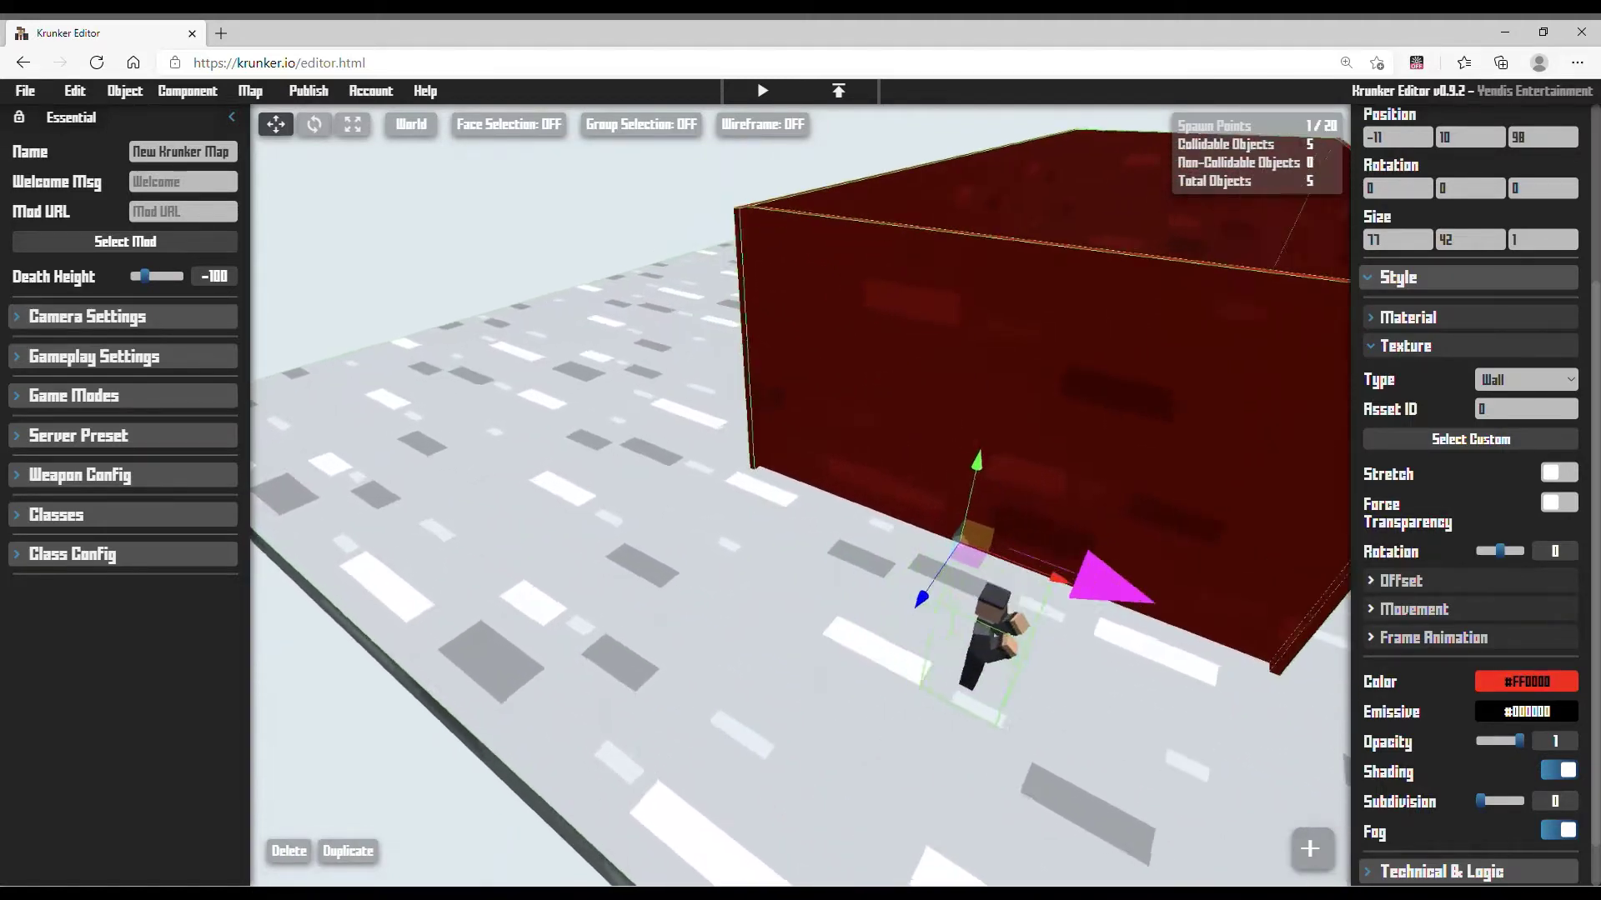
Make the front wall invisible and non-collidable, and enable it as a border.
{"action": "key", "text": "s"}
{"action": "key", "text": "d"}
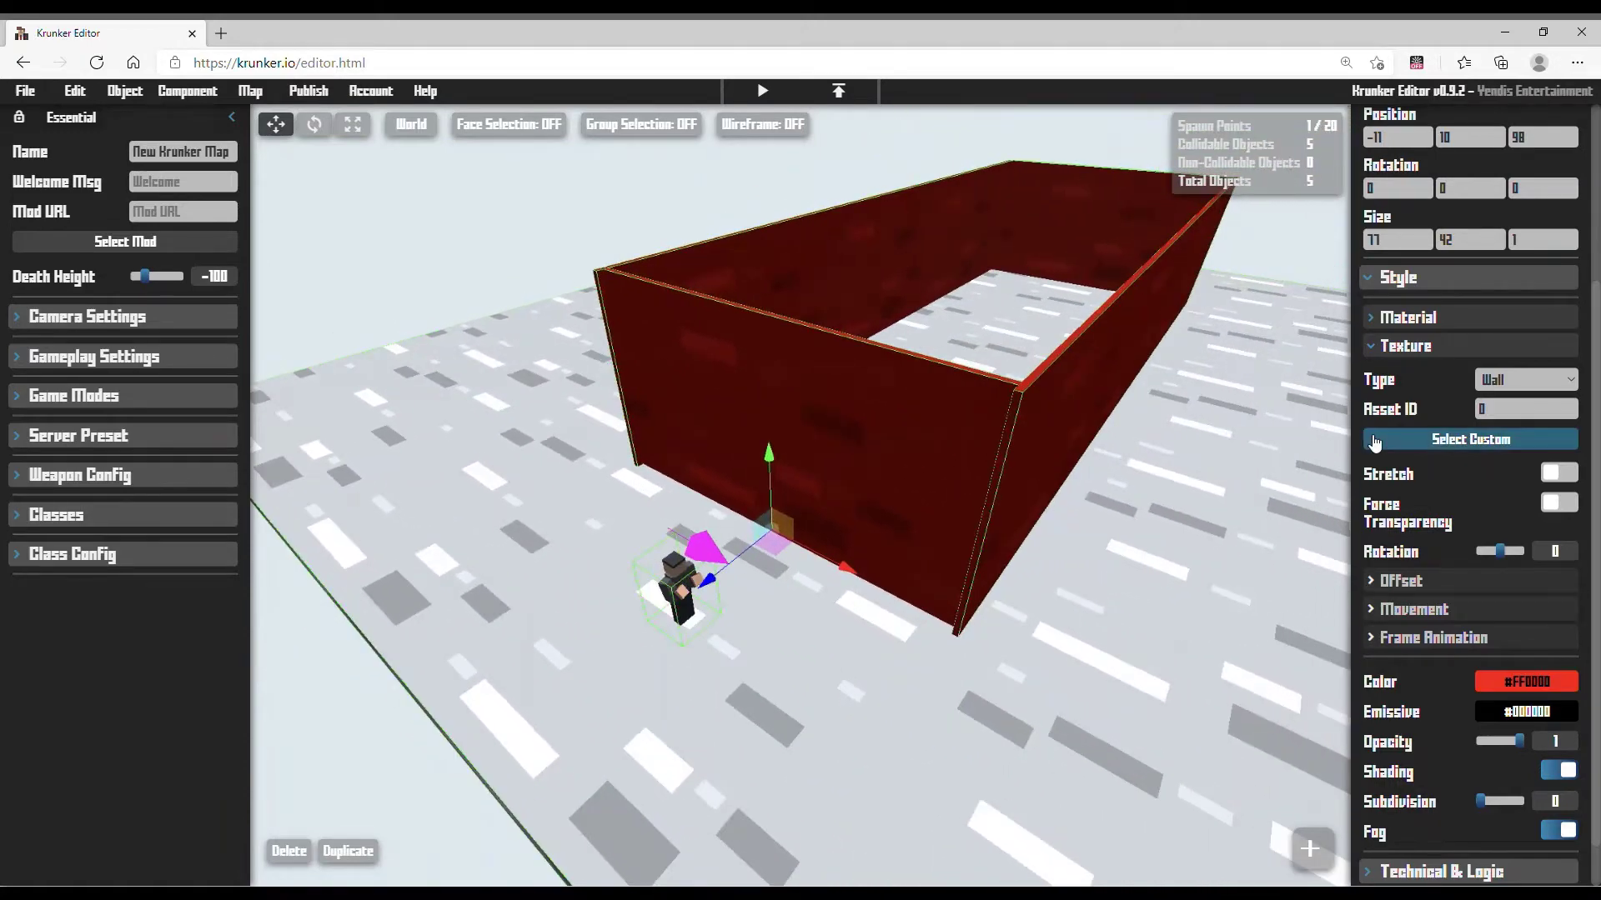
{"action": "scroll", "coordinate": [1493, 333], "scroll_direction": "up", "scroll_amount": 3}
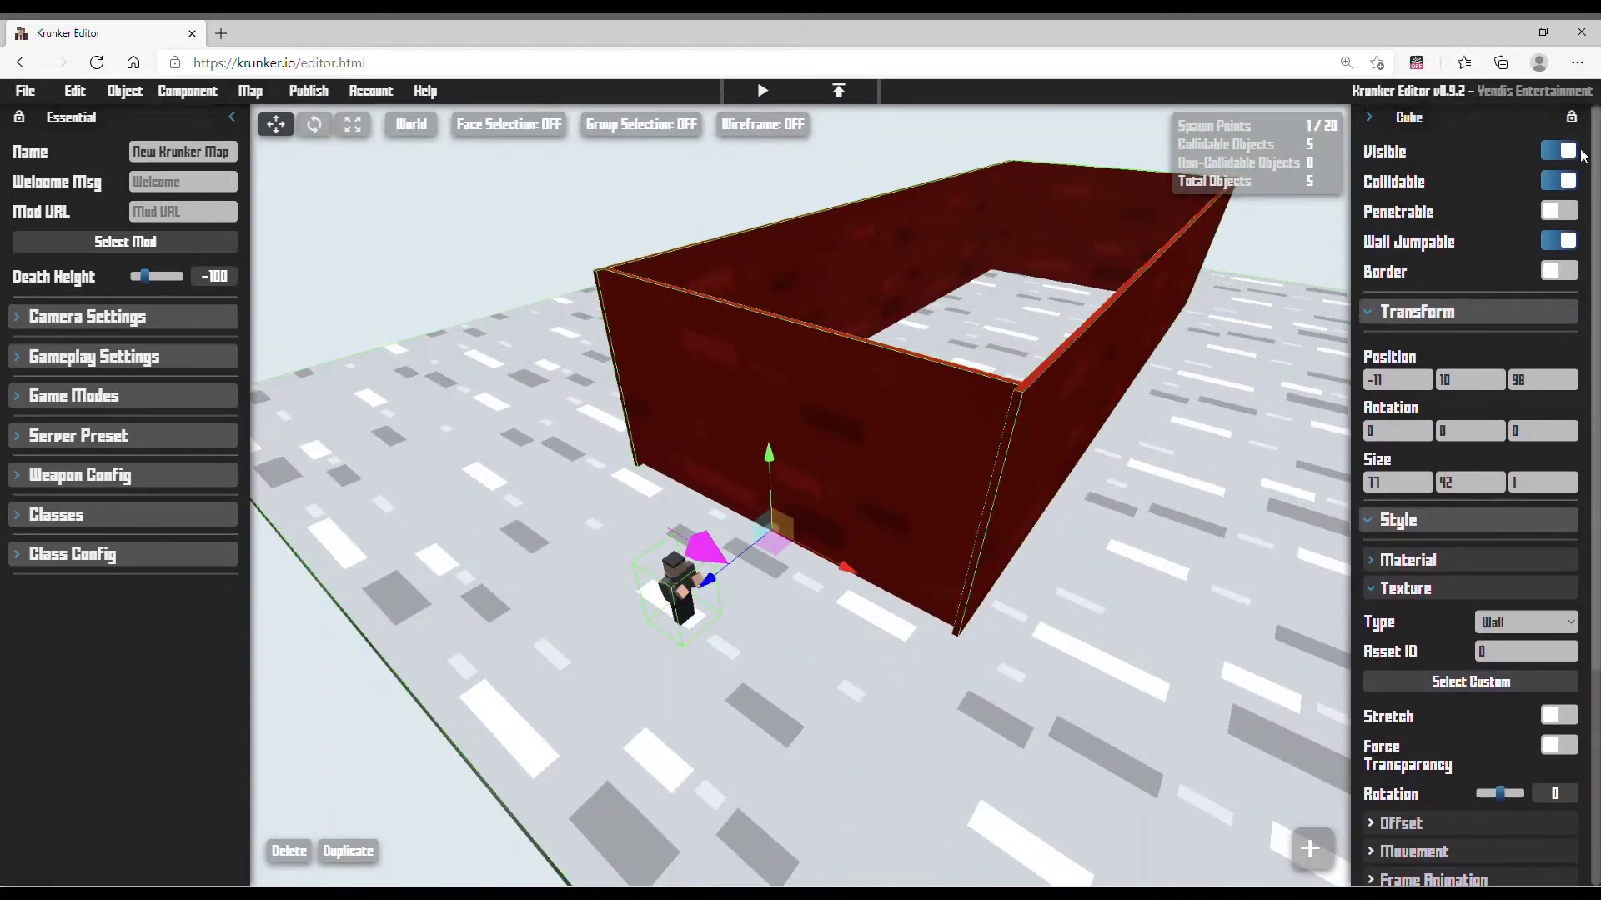
{"action": "left_click", "coordinate": [1580, 153]}
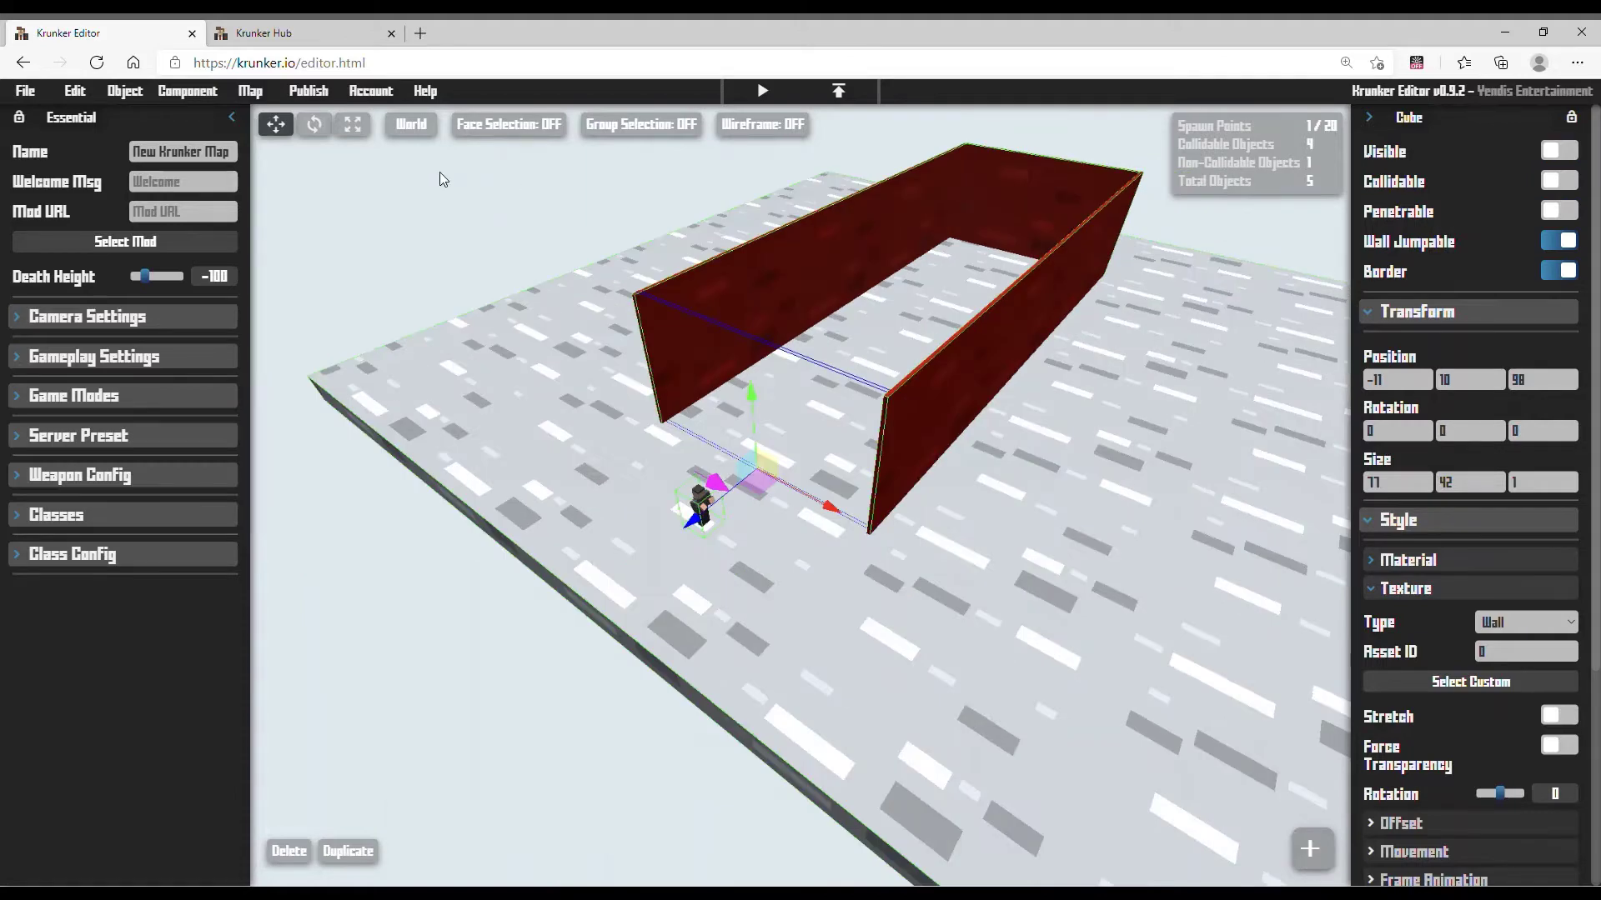
Delete the invisible front border wall.
{"action": "key", "text": "d"}
{"action": "key", "text": "w"}
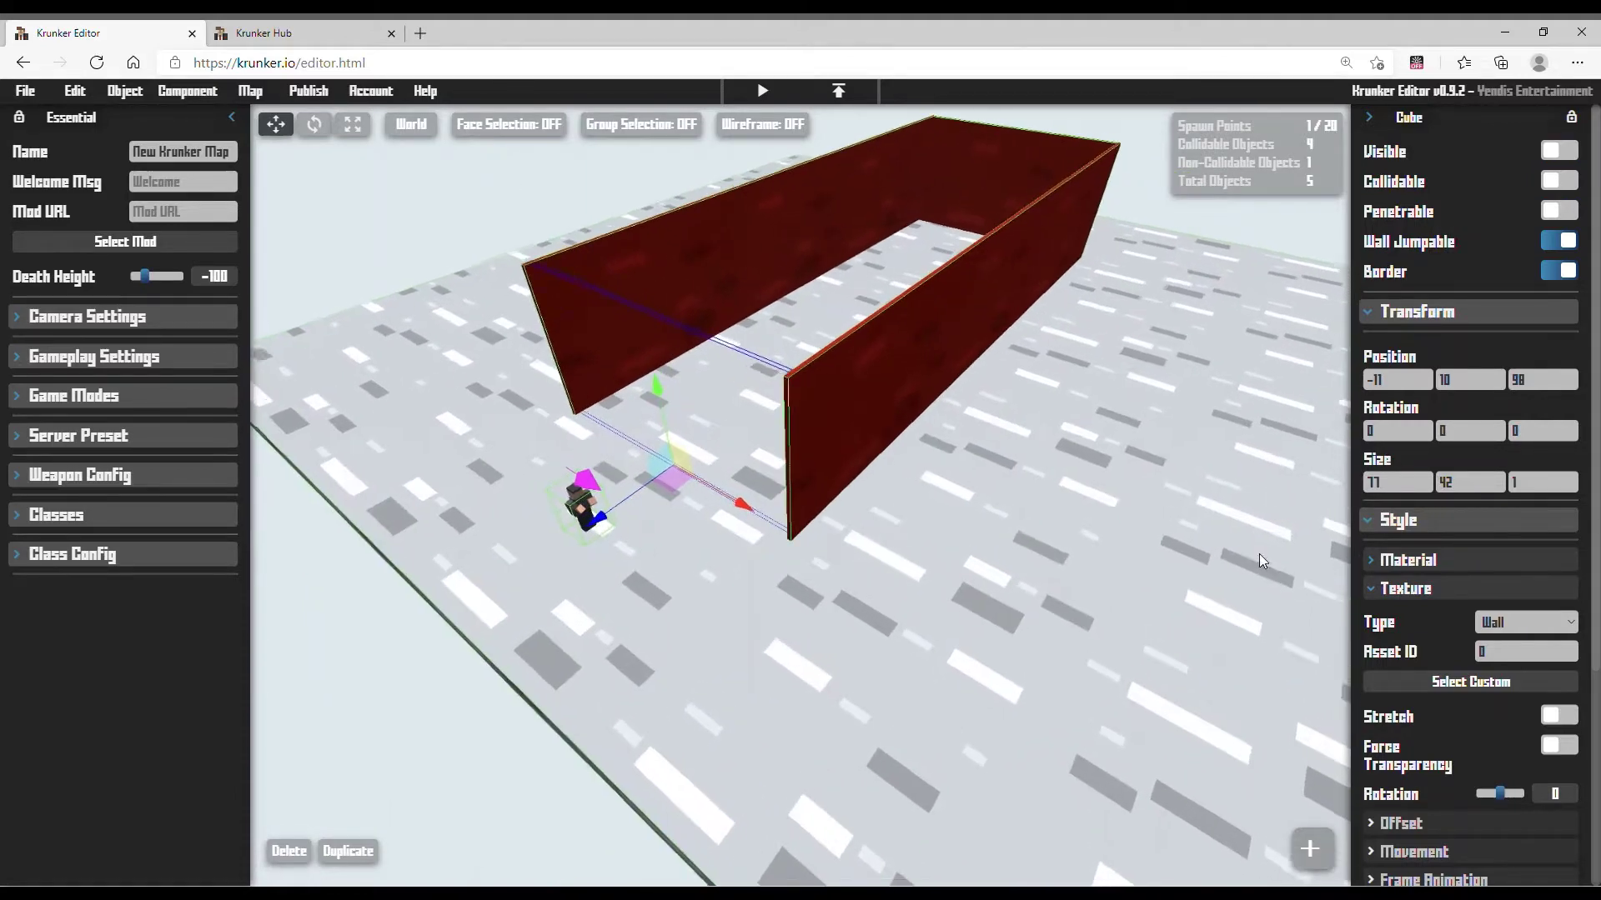
{"action": "left_click", "coordinate": [309, 854]}
Duplicate the far end wall to Z 99 at the open end and set the copy invisible, not wall jumpable, with border enabled.
{"action": "key", "text": "a"}
{"action": "key", "text": "w"}
{"action": "right_click_drag", "start_coordinate": [917, 218], "coordinate": [1084, 321]}
{"action": "left_click", "coordinate": [1033, 250]}
{"action": "key", "text": "s"}
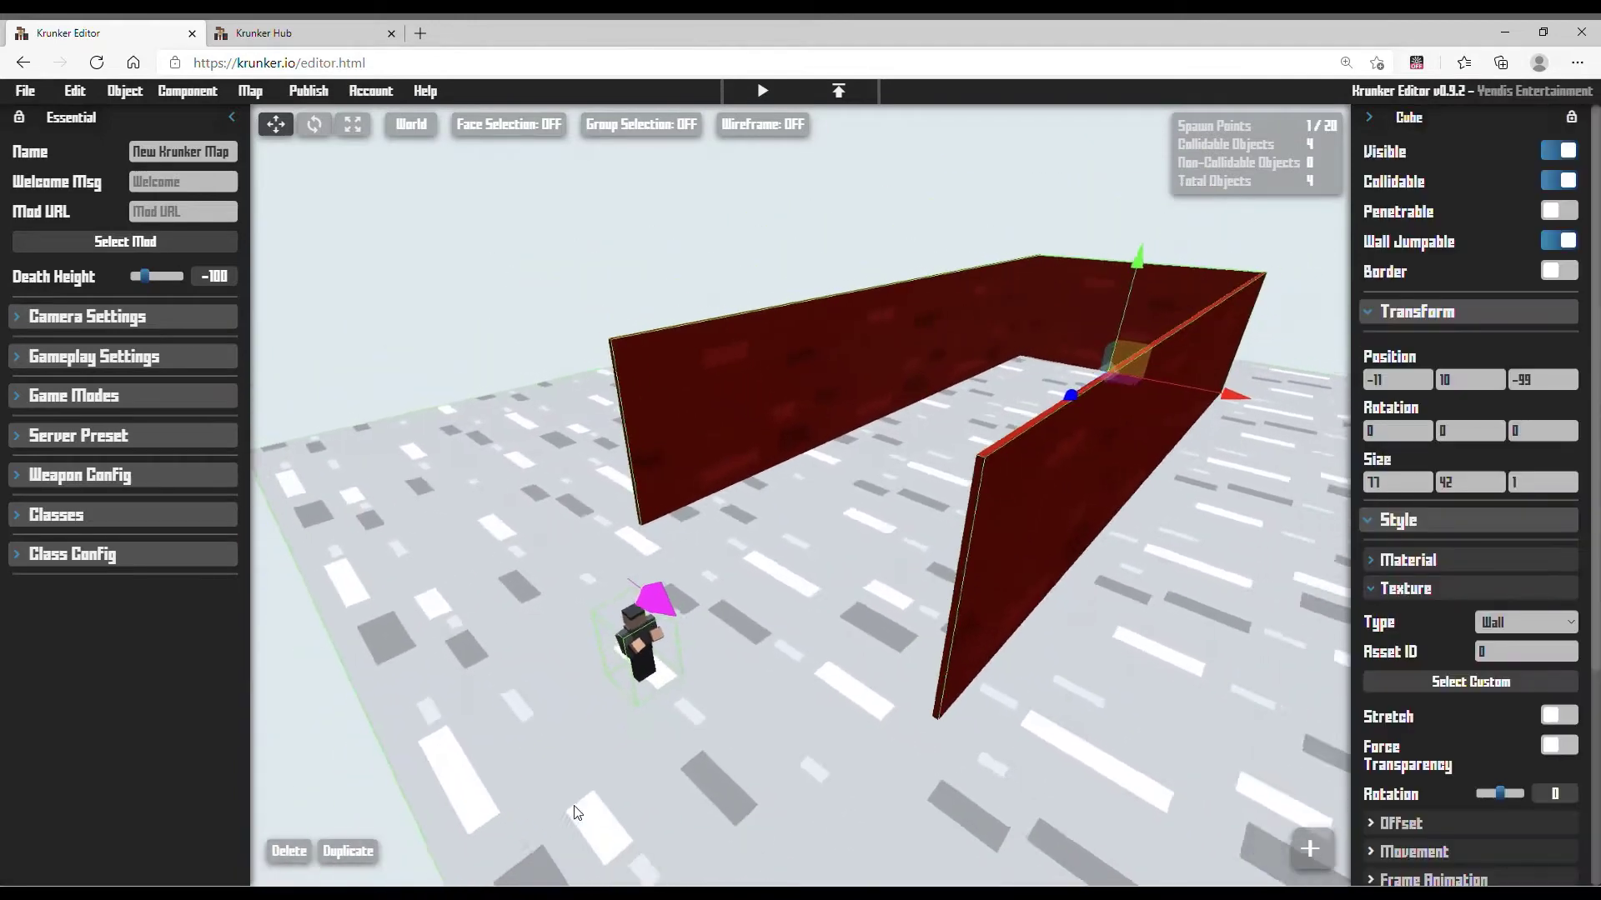
{"action": "key", "text": "d"}
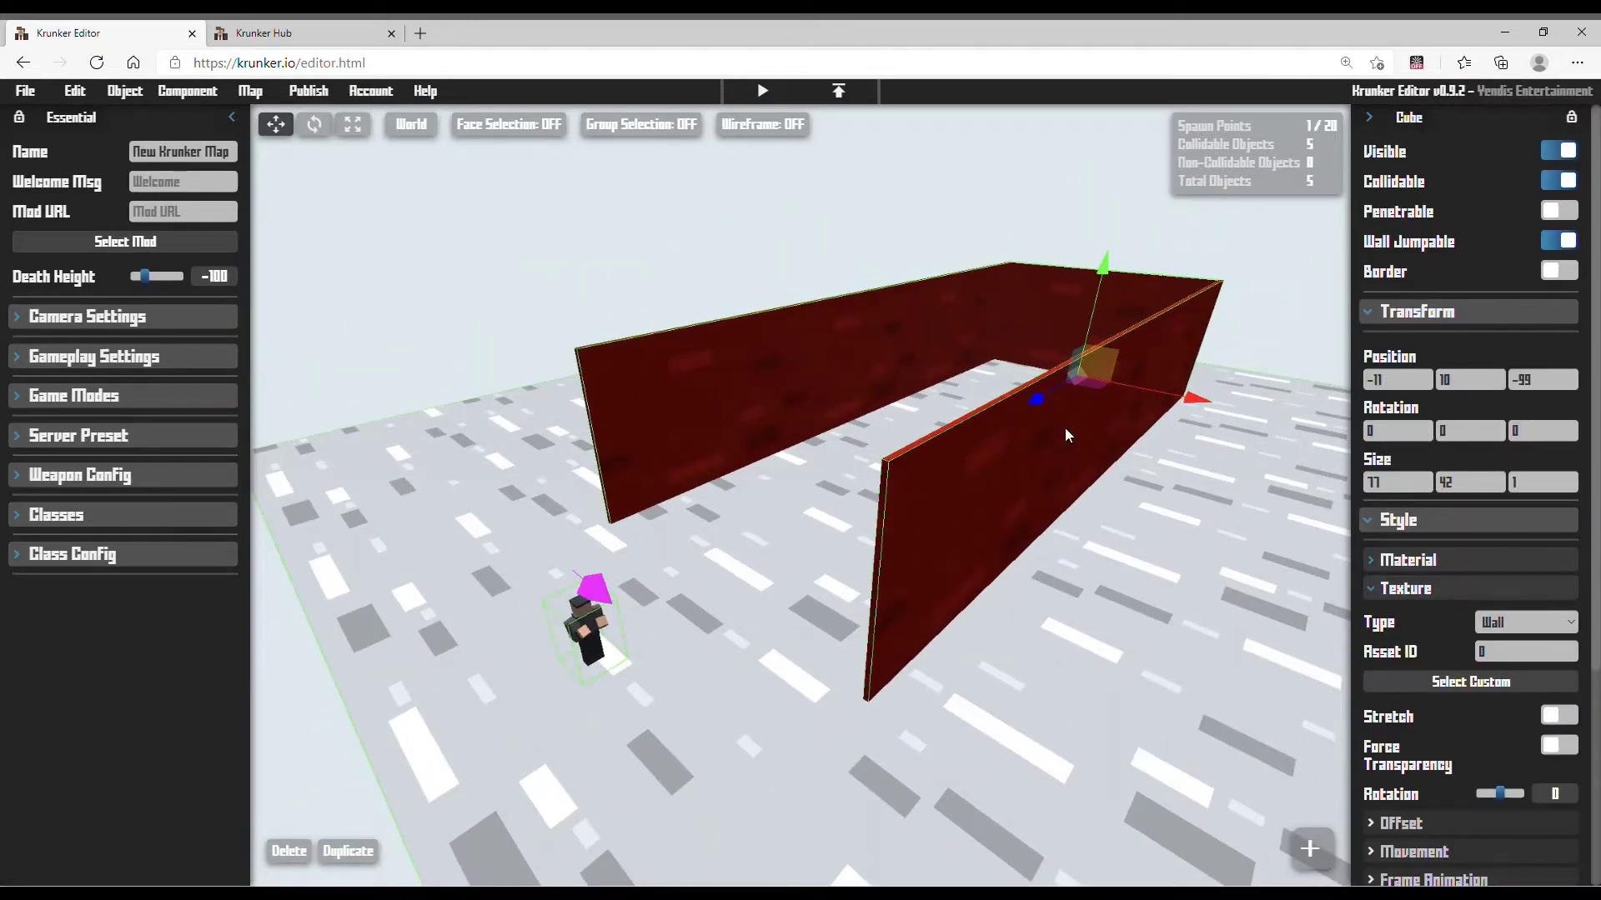
{"action": "left_click_drag", "start_coordinate": [1048, 418], "coordinate": [569, 583]}
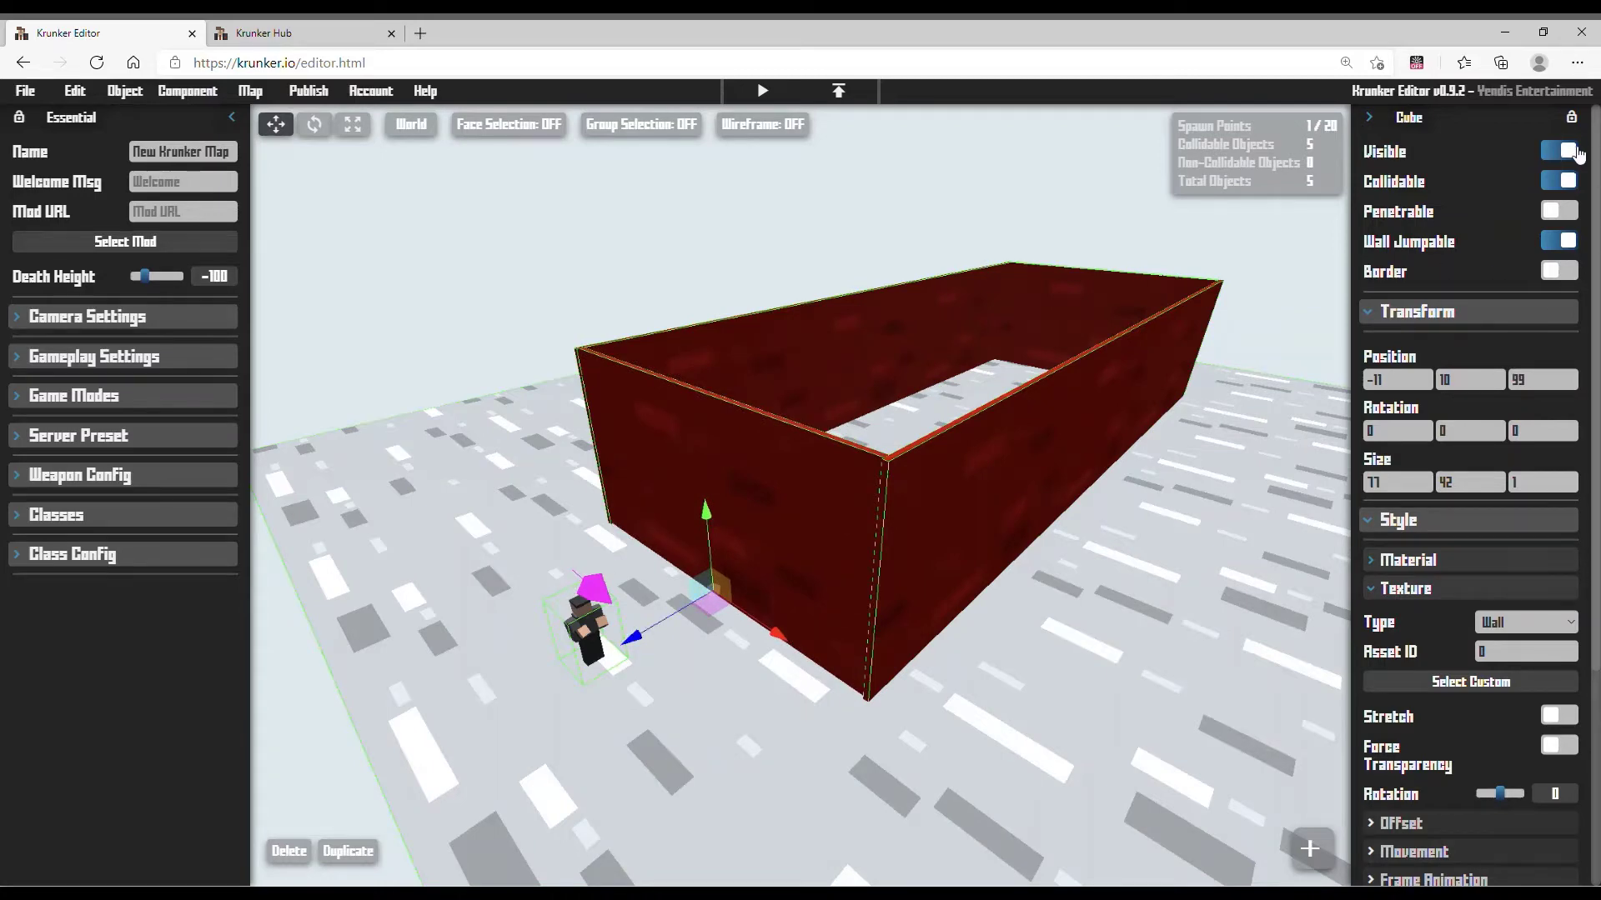
{"action": "left_click", "coordinate": [1565, 152]}
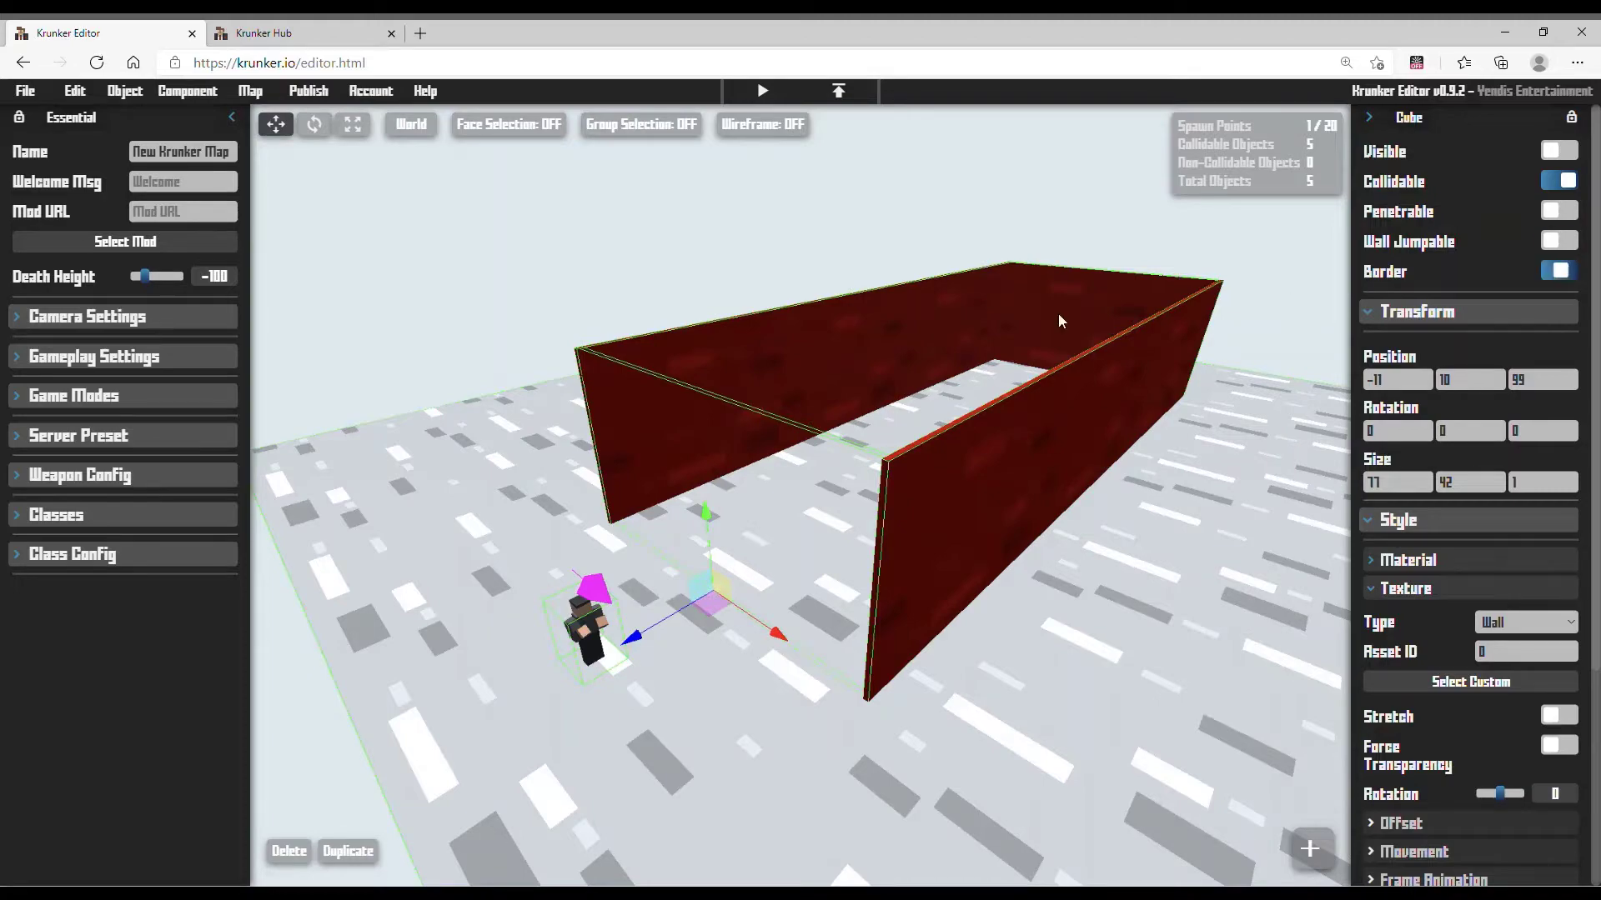
{"action": "key", "text": "a"}
{"action": "right_click_drag", "start_coordinate": [1058, 321], "coordinate": [1179, 702]}
{"action": "key", "text": "s"}
{"action": "key", "text": "w"}
{"action": "key", "text": "s"}
{"action": "key", "text": "a"}
{"action": "key", "text": "w"}
{"action": "key", "text": "d"}
{"action": "key", "text": "s"}
{"action": "key", "text": "a"}
{"action": "key", "text": "w"}
{"action": "key", "text": "s"}
{"action": "key", "text": "a"}
{"action": "key", "text": "w"}
{"action": "key", "text": "d"}
{"action": "key", "text": "s"}
{"action": "key", "text": "a"}
{"action": "key", "text": "d"}
{"action": "key", "text": "w"}
{"action": "key", "text": "s"}
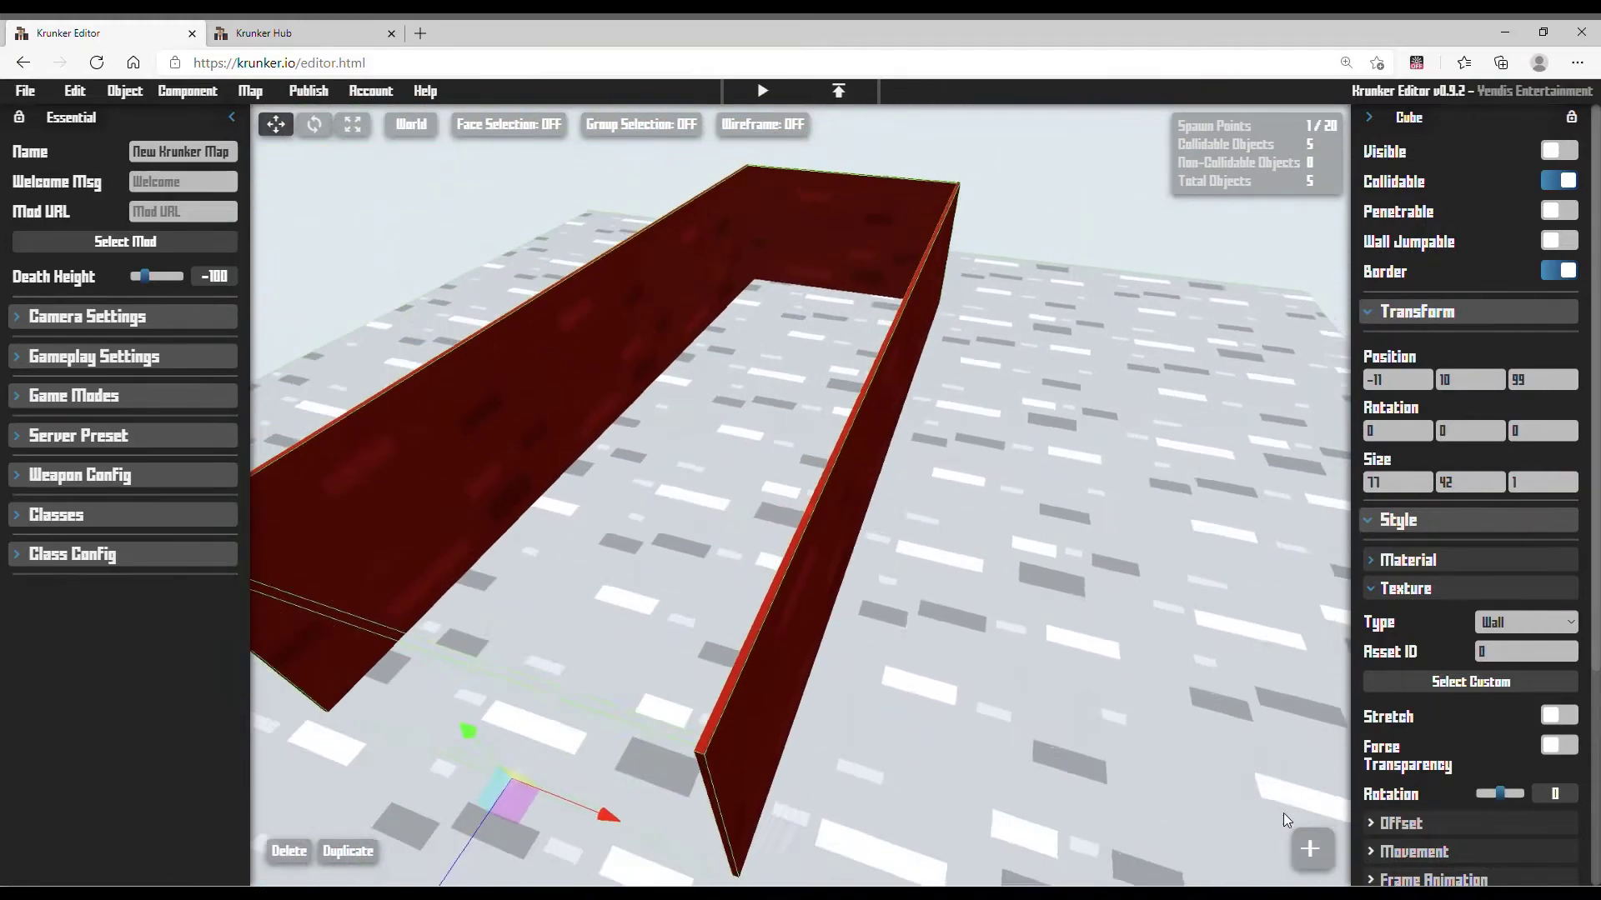
Add a trigger to the map and raise it to Y 35.
{"action": "left_click", "coordinate": [1310, 848]}
{"action": "left_click", "coordinate": [732, 434]}
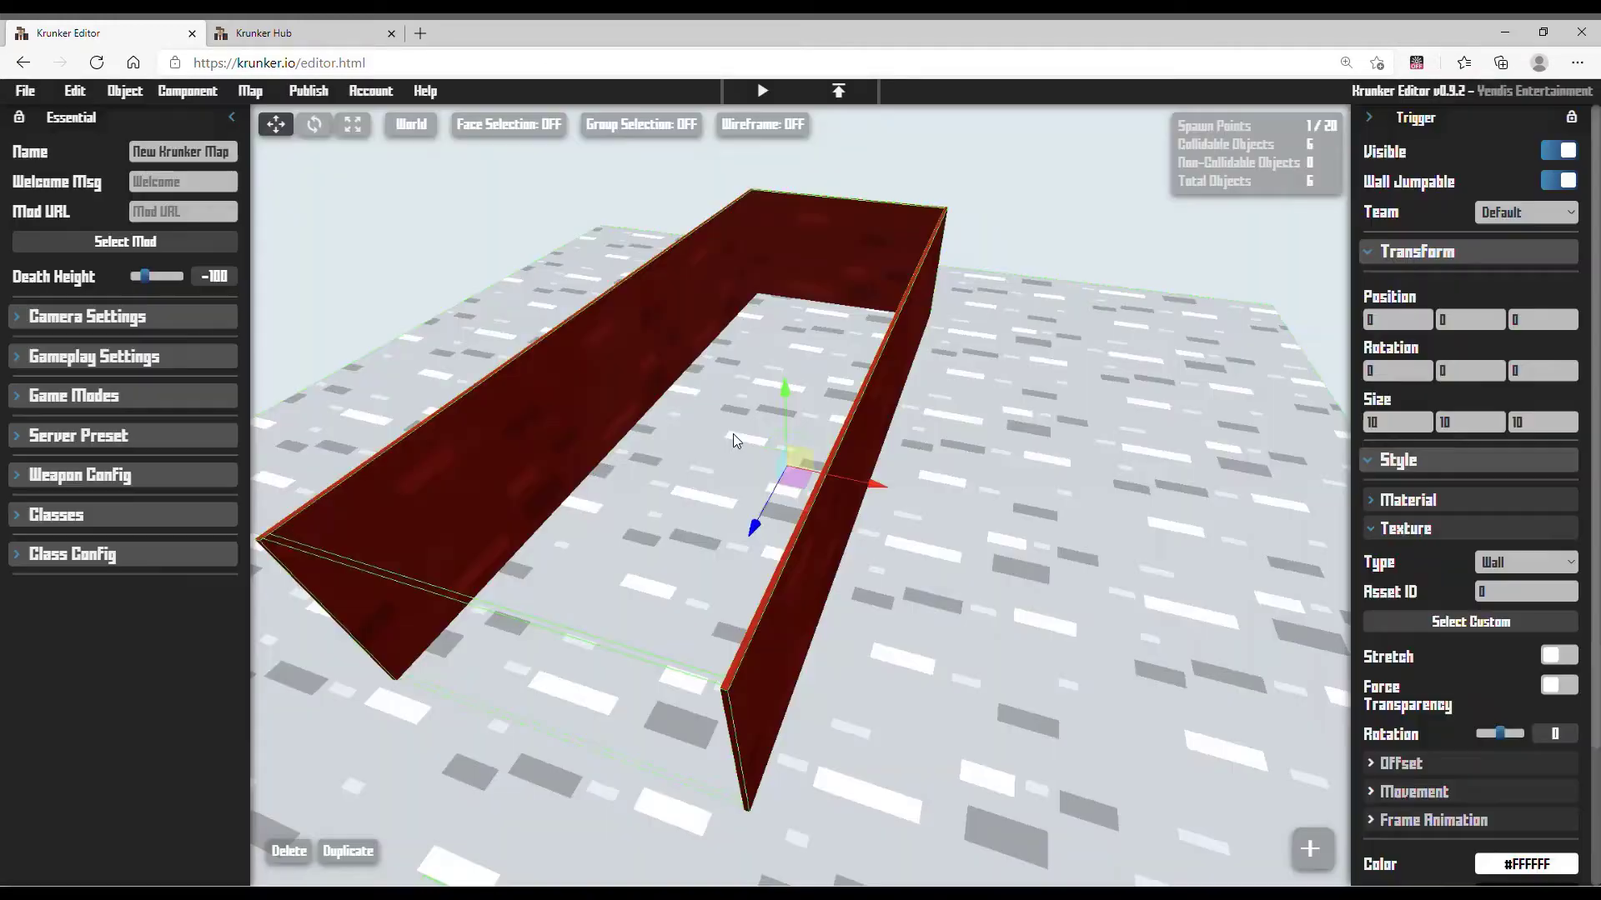
{"action": "key", "text": "w"}
{"action": "key", "text": "d"}
{"action": "left_click_drag", "start_coordinate": [699, 400], "coordinate": [731, 263]}
Scale the trigger down to a thickness of 1 along Z.
{"action": "right_click_drag", "start_coordinate": [731, 262], "coordinate": [446, 154]}
{"action": "key", "text": "w"}
{"action": "key", "text": "d"}
{"action": "key", "text": "s"}
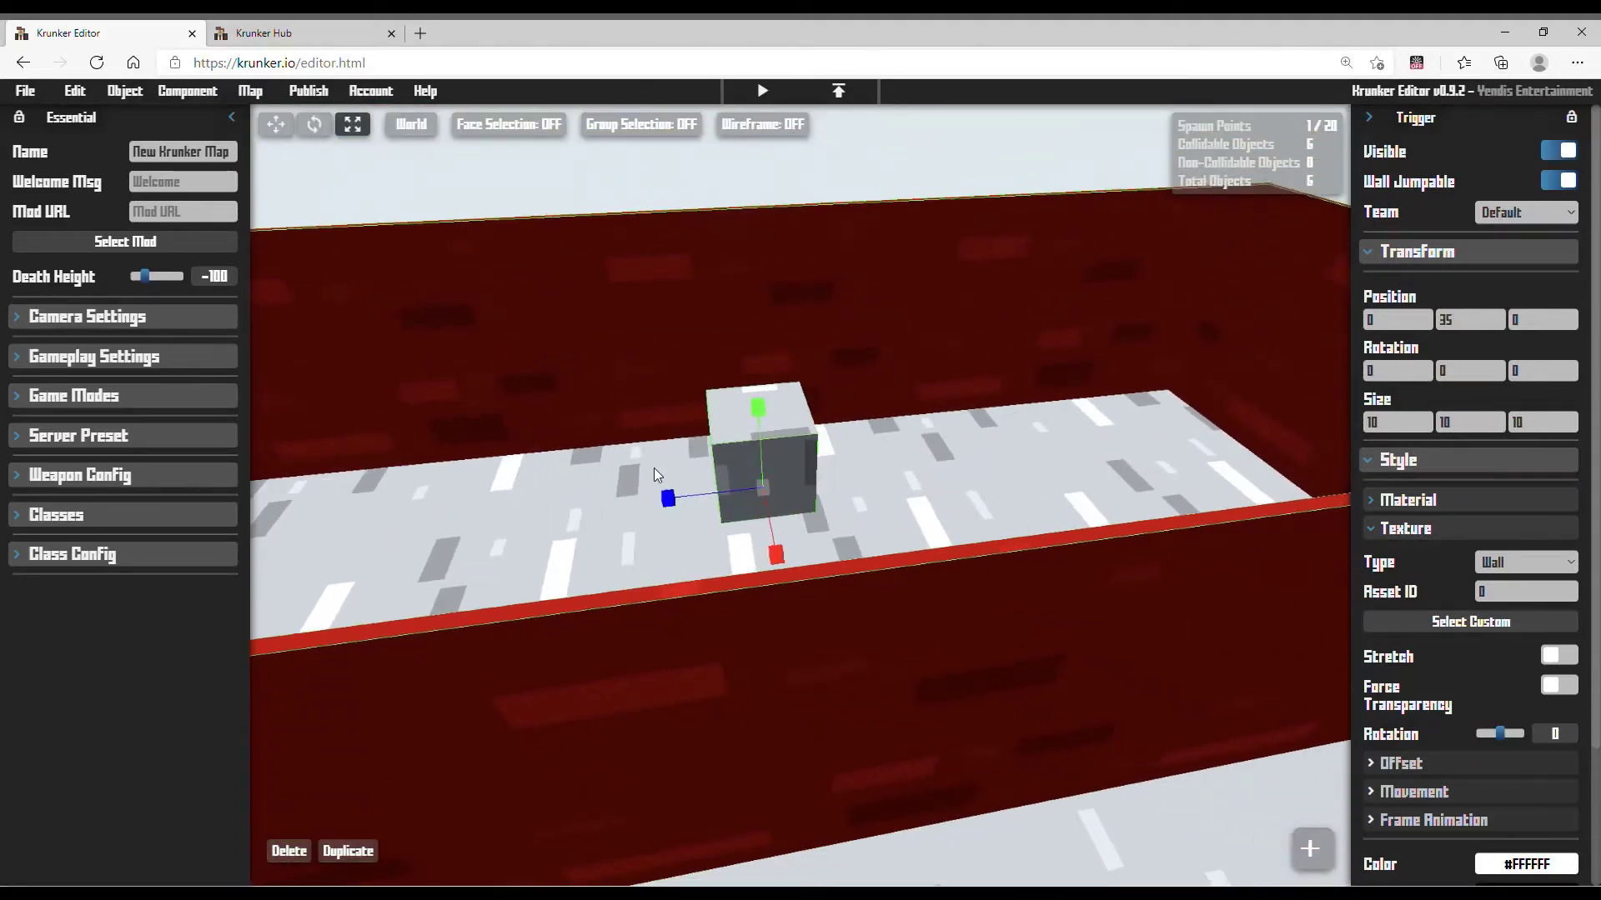
{"action": "left_click_drag", "start_coordinate": [673, 504], "coordinate": [696, 310]}
{"action": "left_click", "coordinate": [288, 136]}
Move the thin trigger to Z -97, in front of the far end wall.
{"action": "key", "text": "d"}
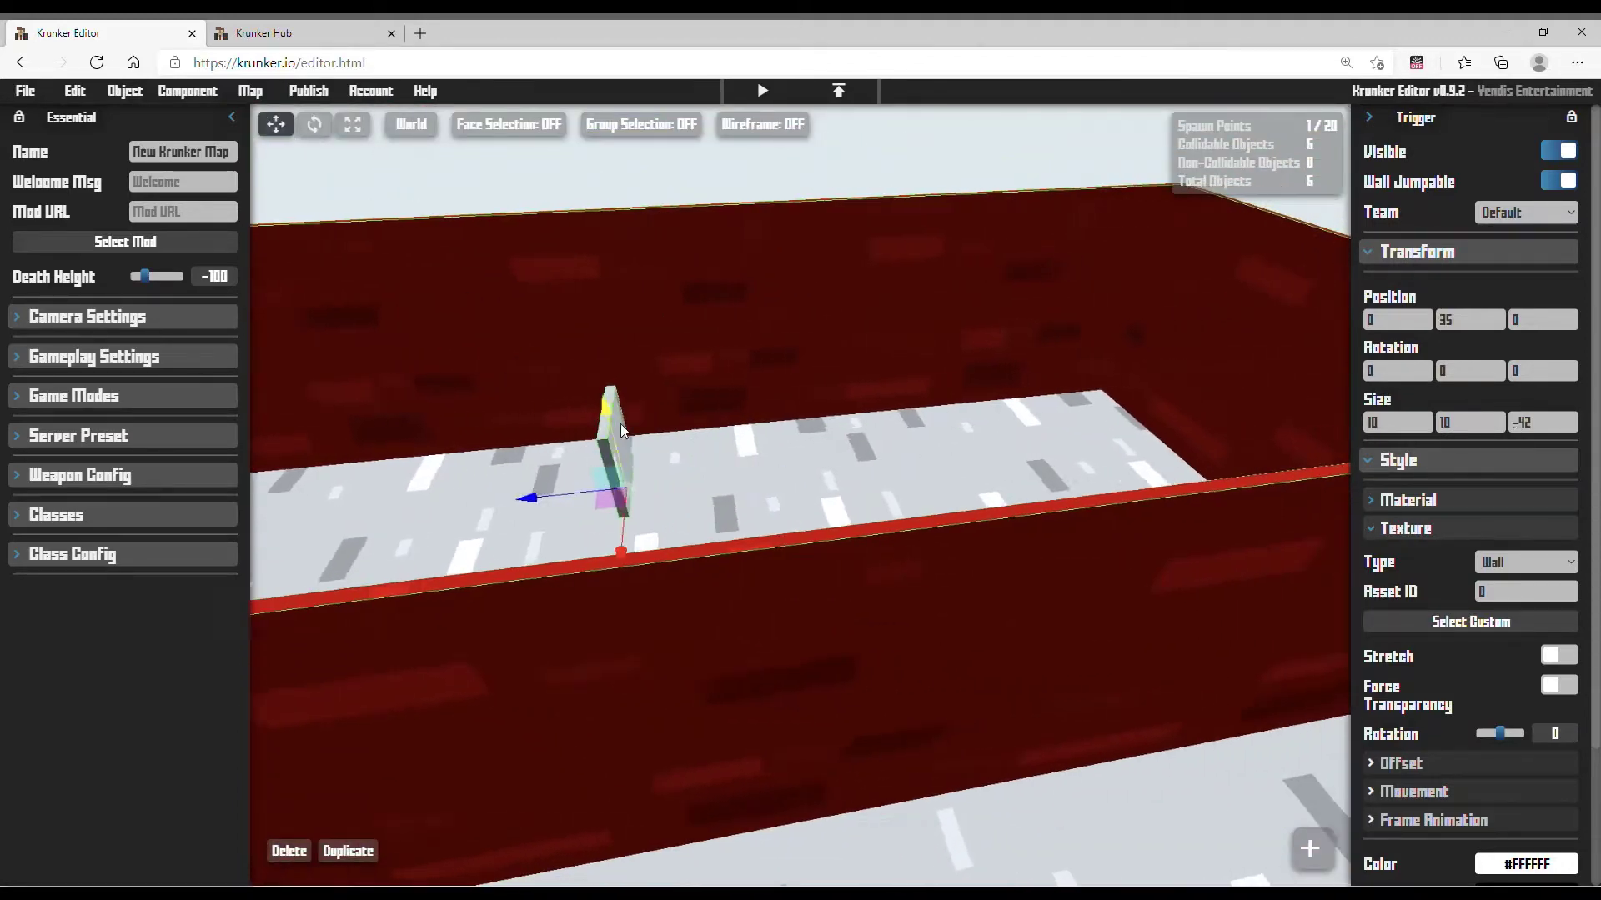
{"action": "key", "text": "d"}
{"action": "left_click_drag", "start_coordinate": [510, 495], "coordinate": [1009, 433]}
Position the trigger as a target on the far wall at X -10 and Y 25.
{"action": "key", "text": "a"}
{"action": "key", "text": "w"}
{"action": "right_click_drag", "start_coordinate": [1117, 438], "coordinate": [1300, 450]}
{"action": "key", "text": "a"}
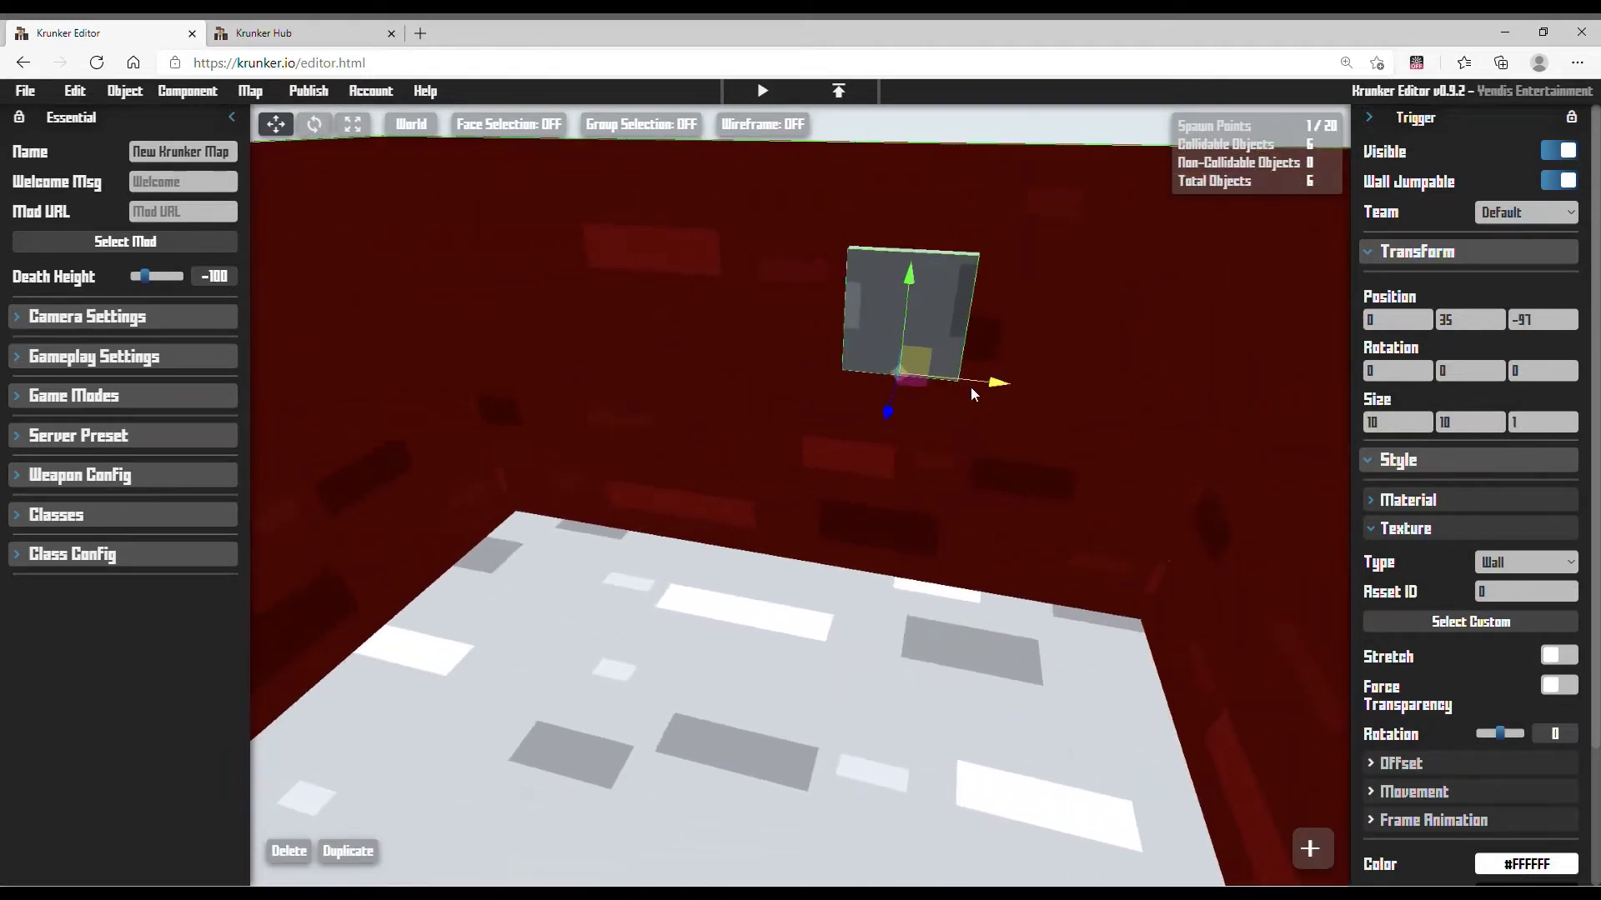
{"action": "left_click_drag", "start_coordinate": [970, 387], "coordinate": [864, 373]}
{"action": "left_click_drag", "start_coordinate": [779, 288], "coordinate": [774, 361]}
{"action": "key", "text": "a"}
{"action": "right_click_drag", "start_coordinate": [773, 360], "coordinate": [1167, 375]}
{"action": "right_click_drag", "start_coordinate": [683, 342], "coordinate": [831, 367]}
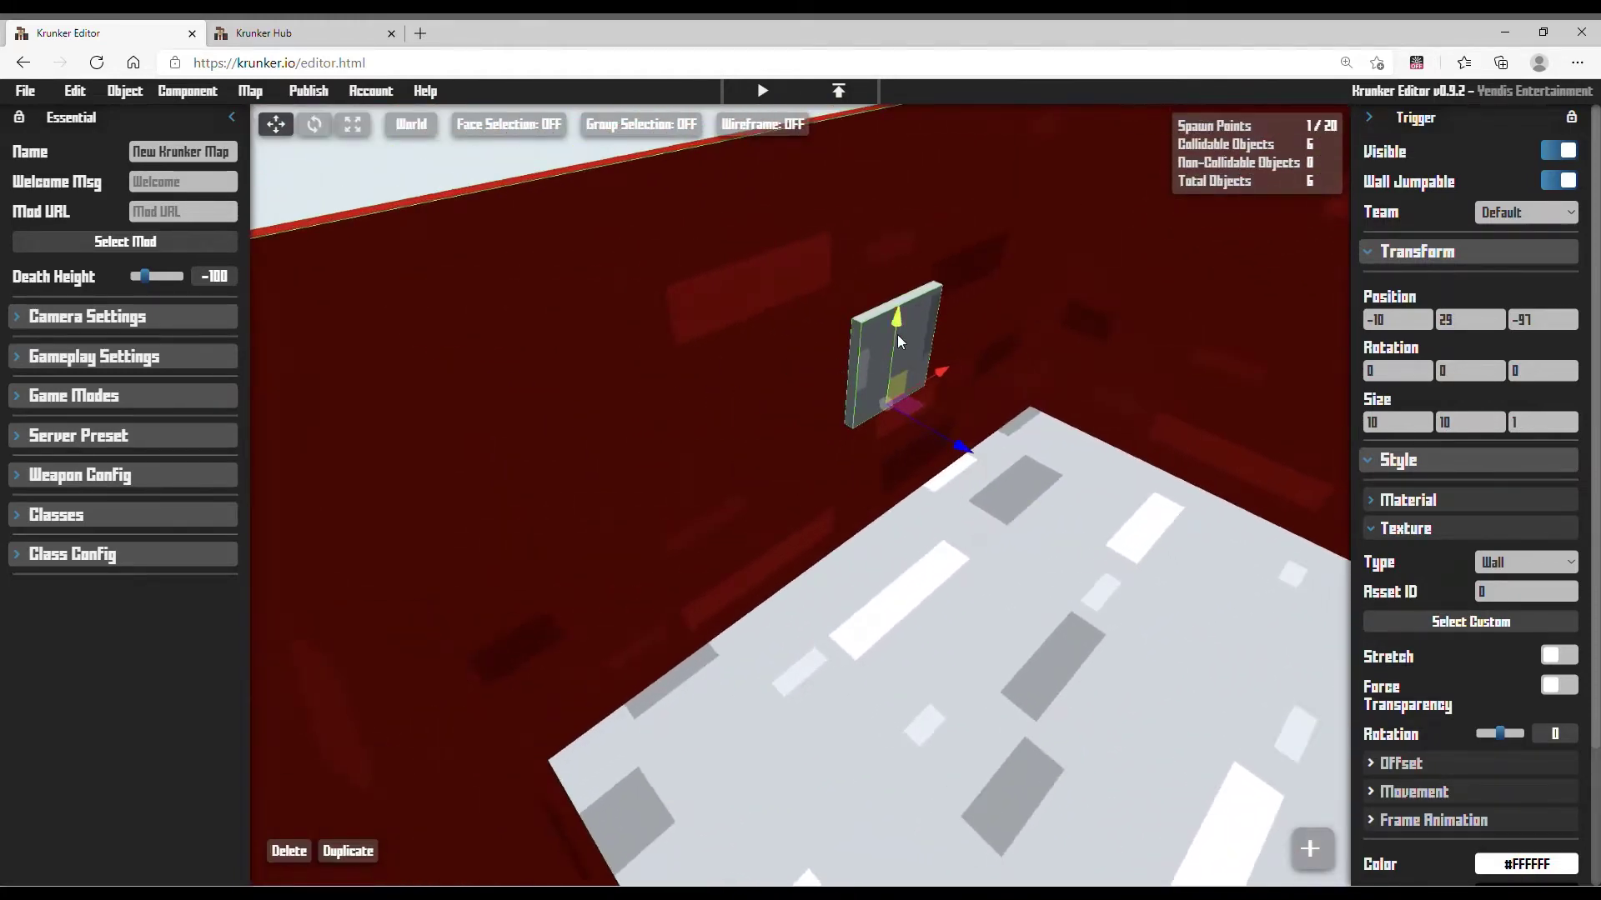
{"action": "left_click_drag", "start_coordinate": [897, 333], "coordinate": [887, 369]}
{"action": "right_click_drag", "start_coordinate": [887, 368], "coordinate": [913, 402]}
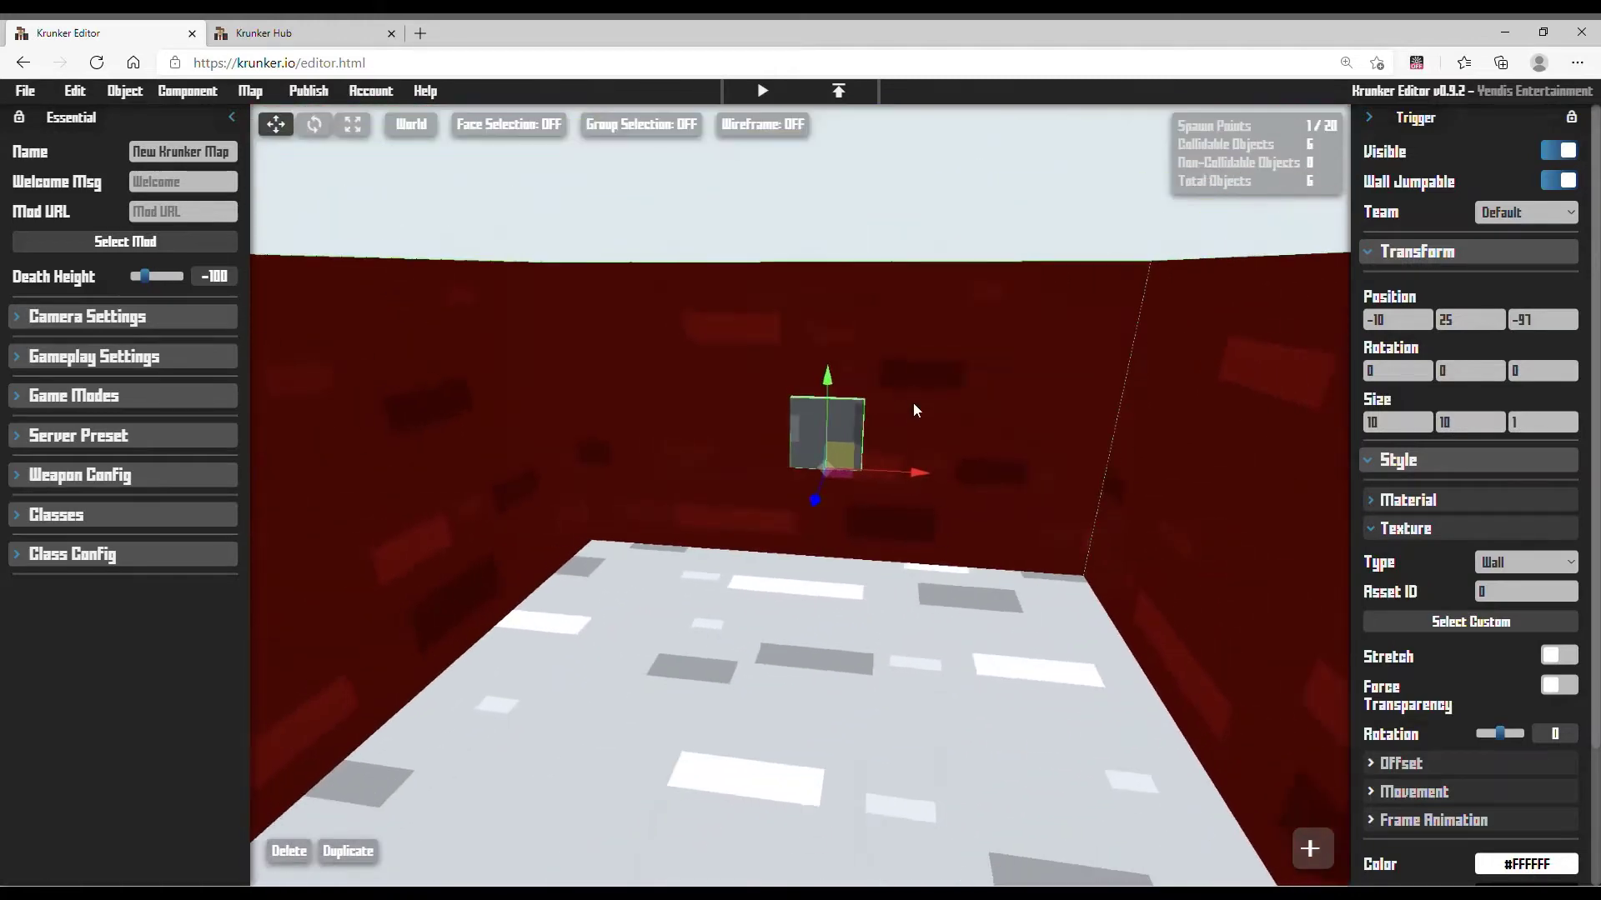
Expand the trigger's Movement and Technical & Logic settings and examine their options.
{"action": "key", "text": "w"}
{"action": "scroll", "coordinate": [1505, 573], "scroll_direction": "down", "scroll_amount": 2}
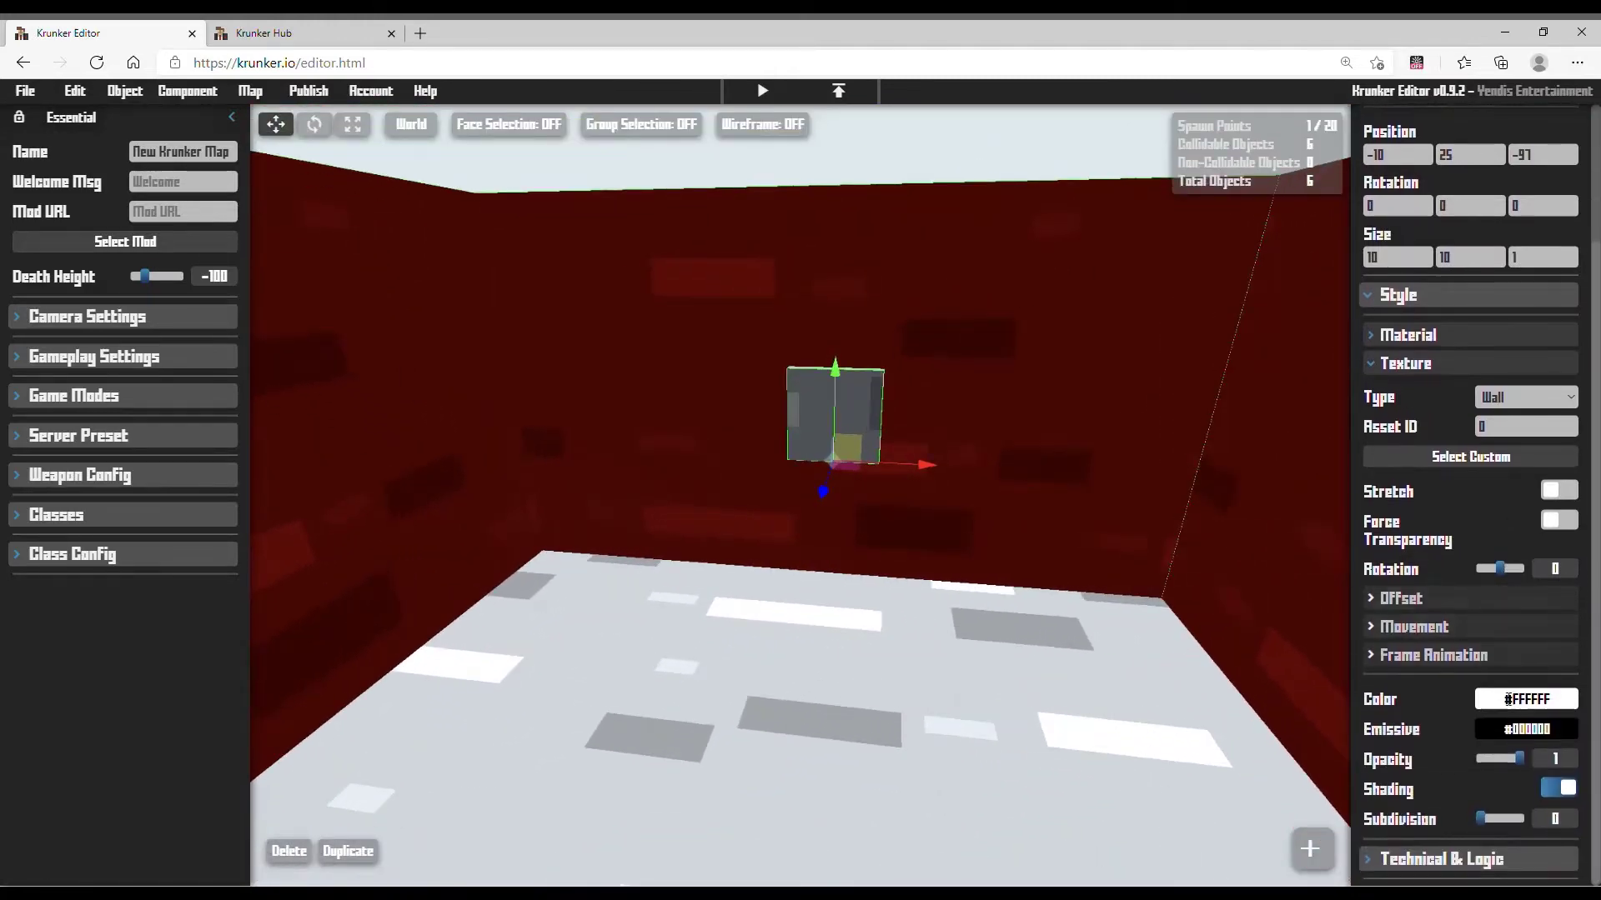
{"action": "left_click", "coordinate": [1481, 631]}
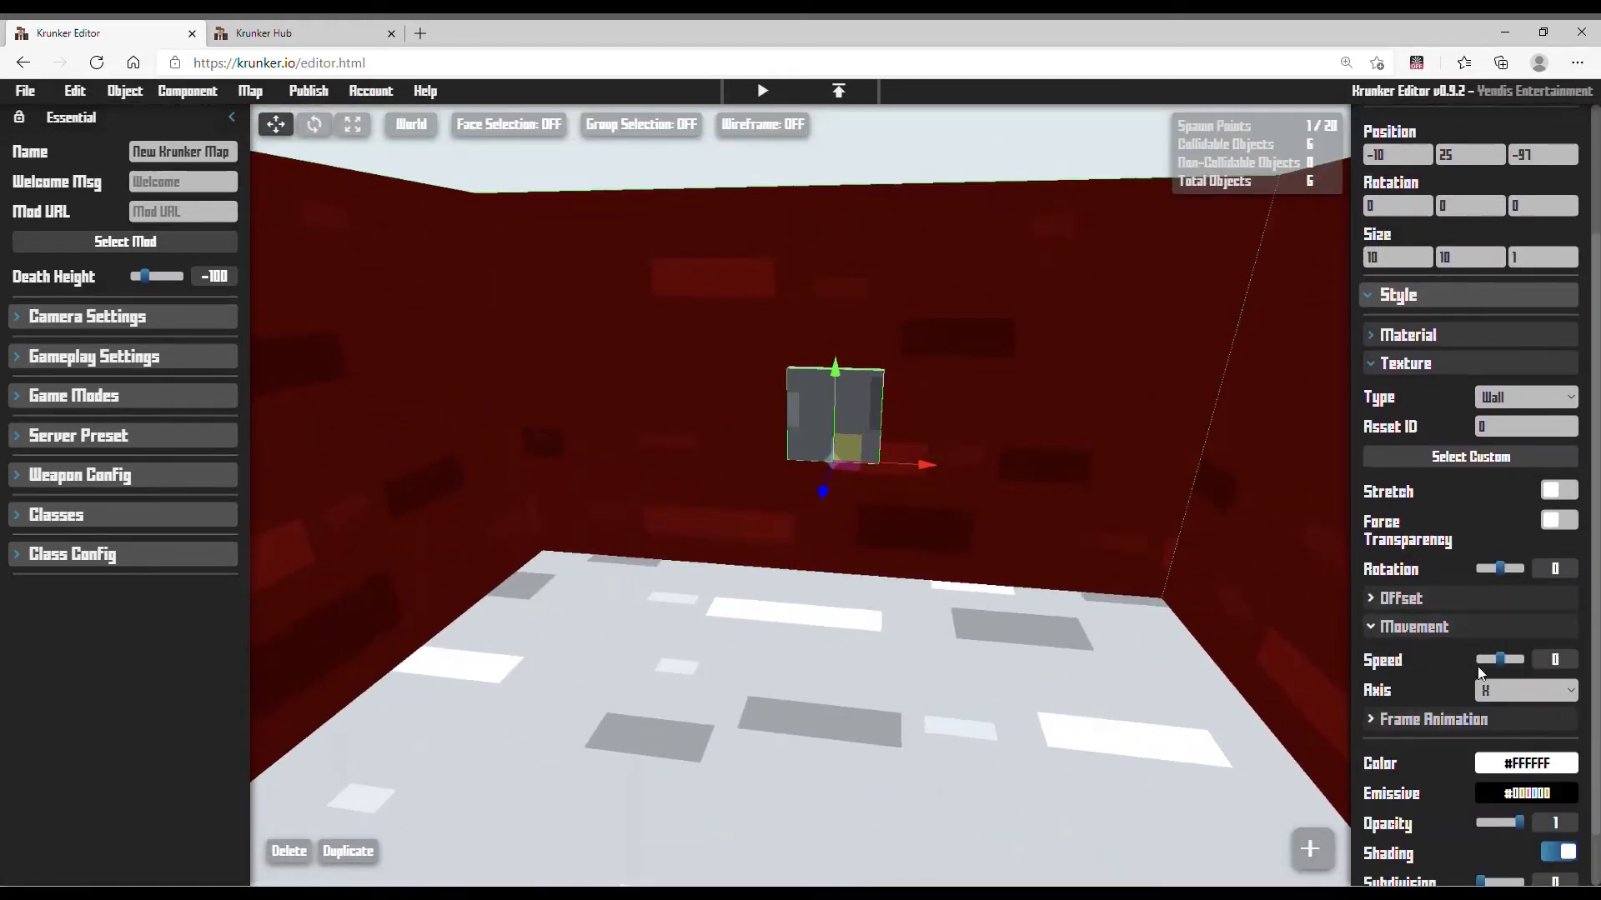
{"action": "scroll", "coordinate": [1455, 765], "scroll_direction": "down", "scroll_amount": 1}
{"action": "left_click", "coordinate": [1457, 860]}
{"action": "scroll", "coordinate": [1450, 631], "scroll_direction": "down", "scroll_amount": 4}
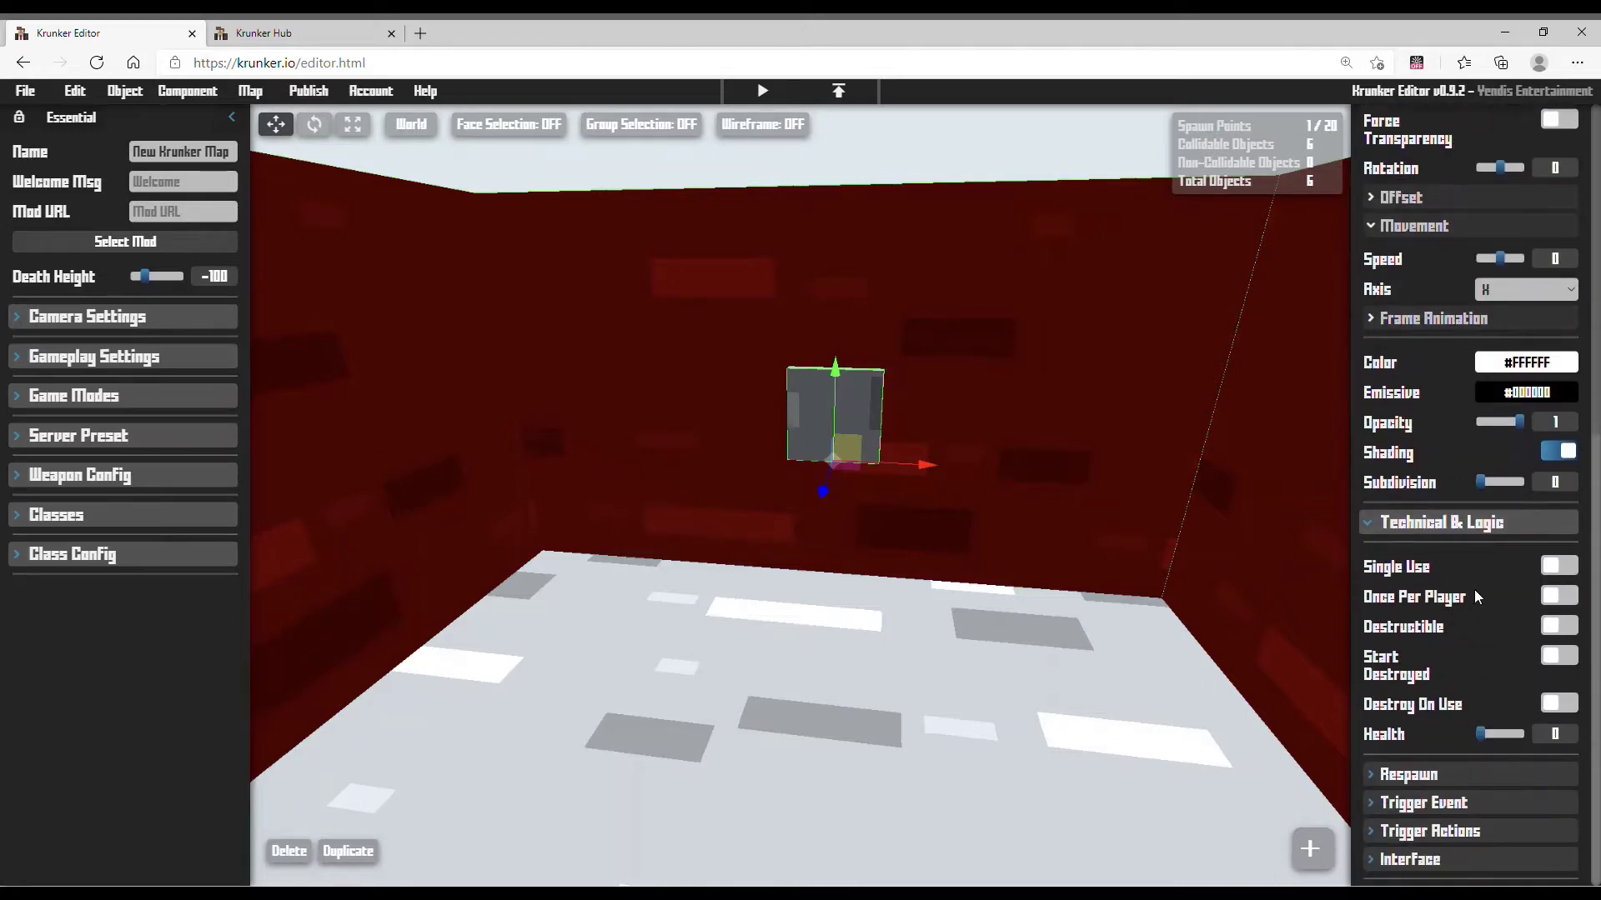
{"action": "key", "text": "w"}
{"action": "right_click_drag", "start_coordinate": [1340, 601], "coordinate": [1481, 643]}
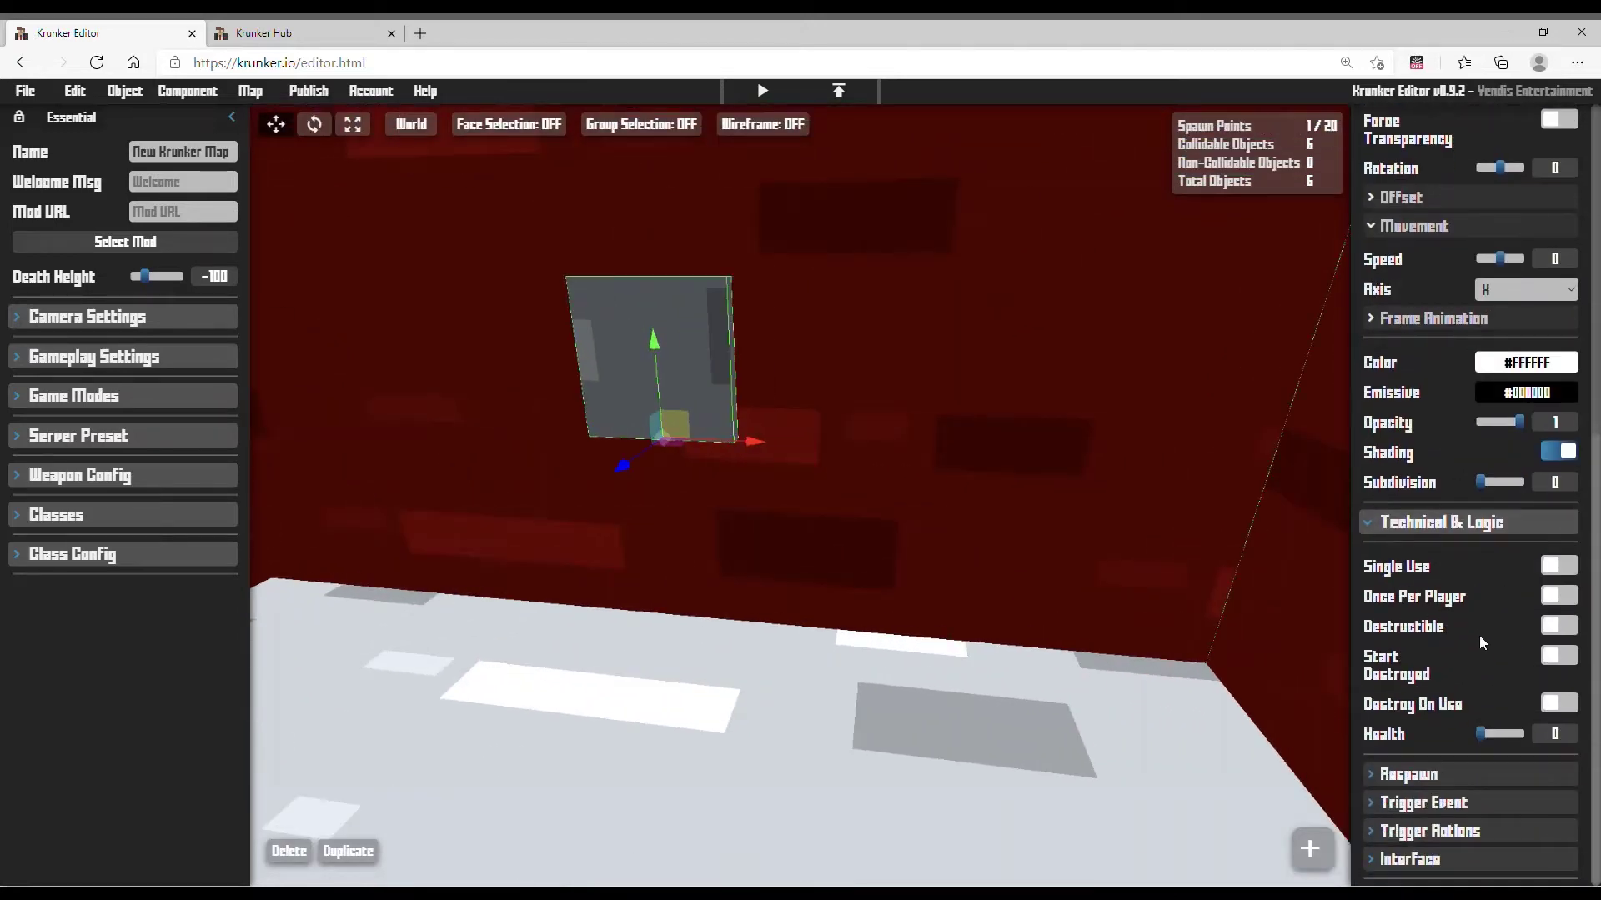
Expand the trigger's Respawn, Trigger Event and Trigger Actions settings, including its first action, and examine them.
{"action": "left_click", "coordinate": [1467, 775]}
{"action": "scroll", "coordinate": [1467, 718], "scroll_direction": "down", "scroll_amount": 1}
{"action": "left_click", "coordinate": [1467, 803]}
{"action": "scroll", "coordinate": [1469, 800], "scroll_direction": "down", "scroll_amount": 1}
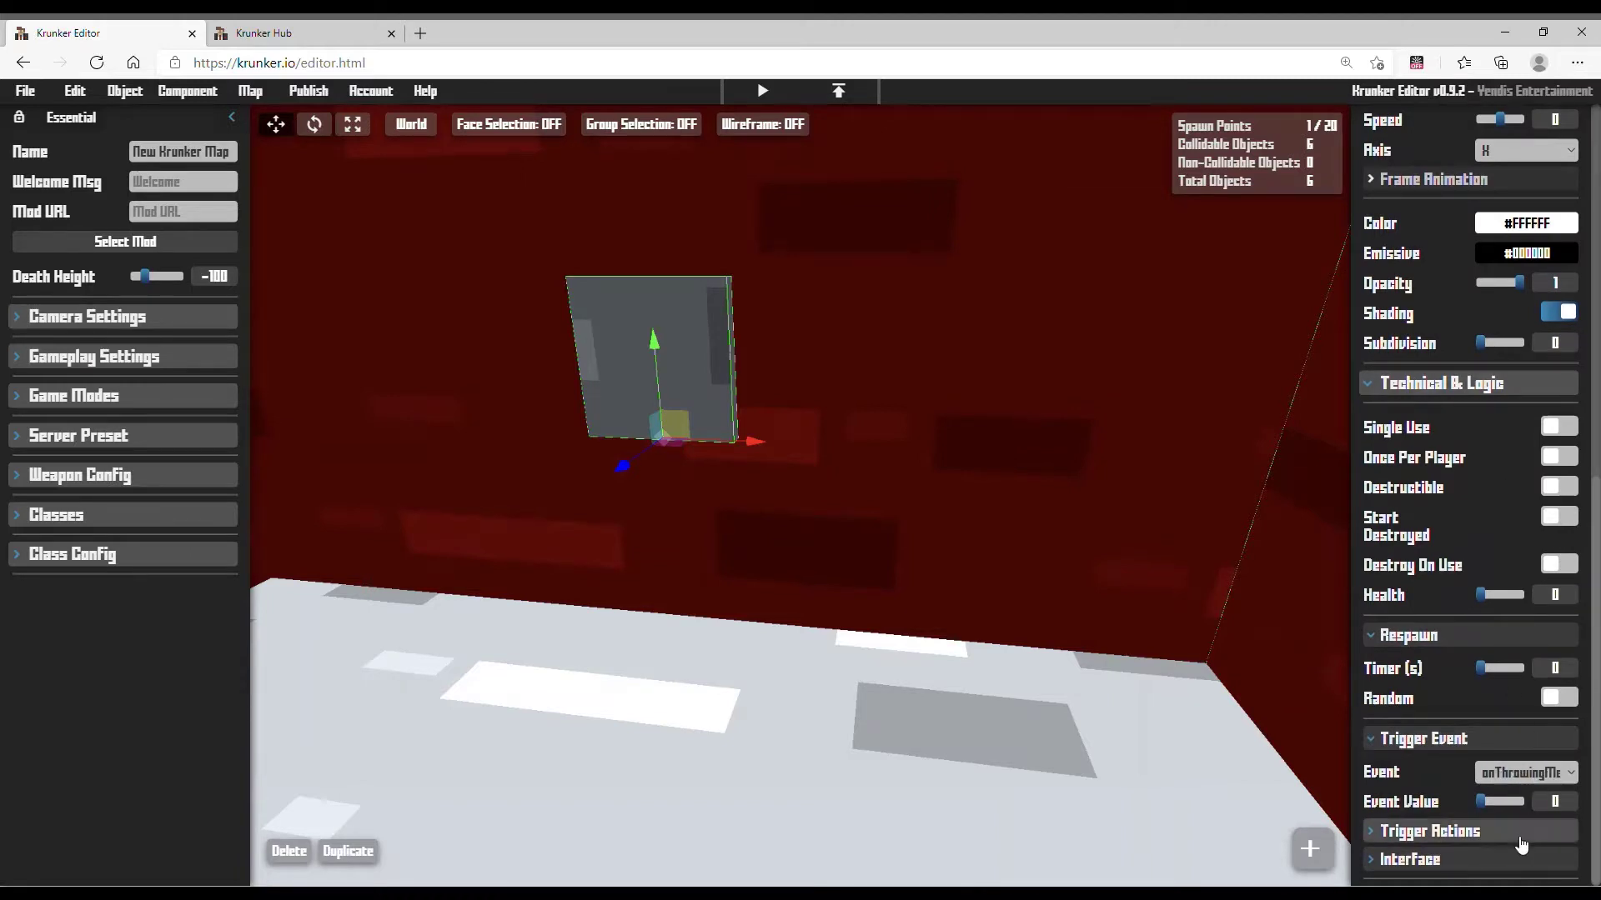
{"action": "left_click", "coordinate": [1496, 831]}
{"action": "scroll", "coordinate": [1500, 787], "scroll_direction": "down", "scroll_amount": 2}
{"action": "left_click", "coordinate": [1467, 820]}
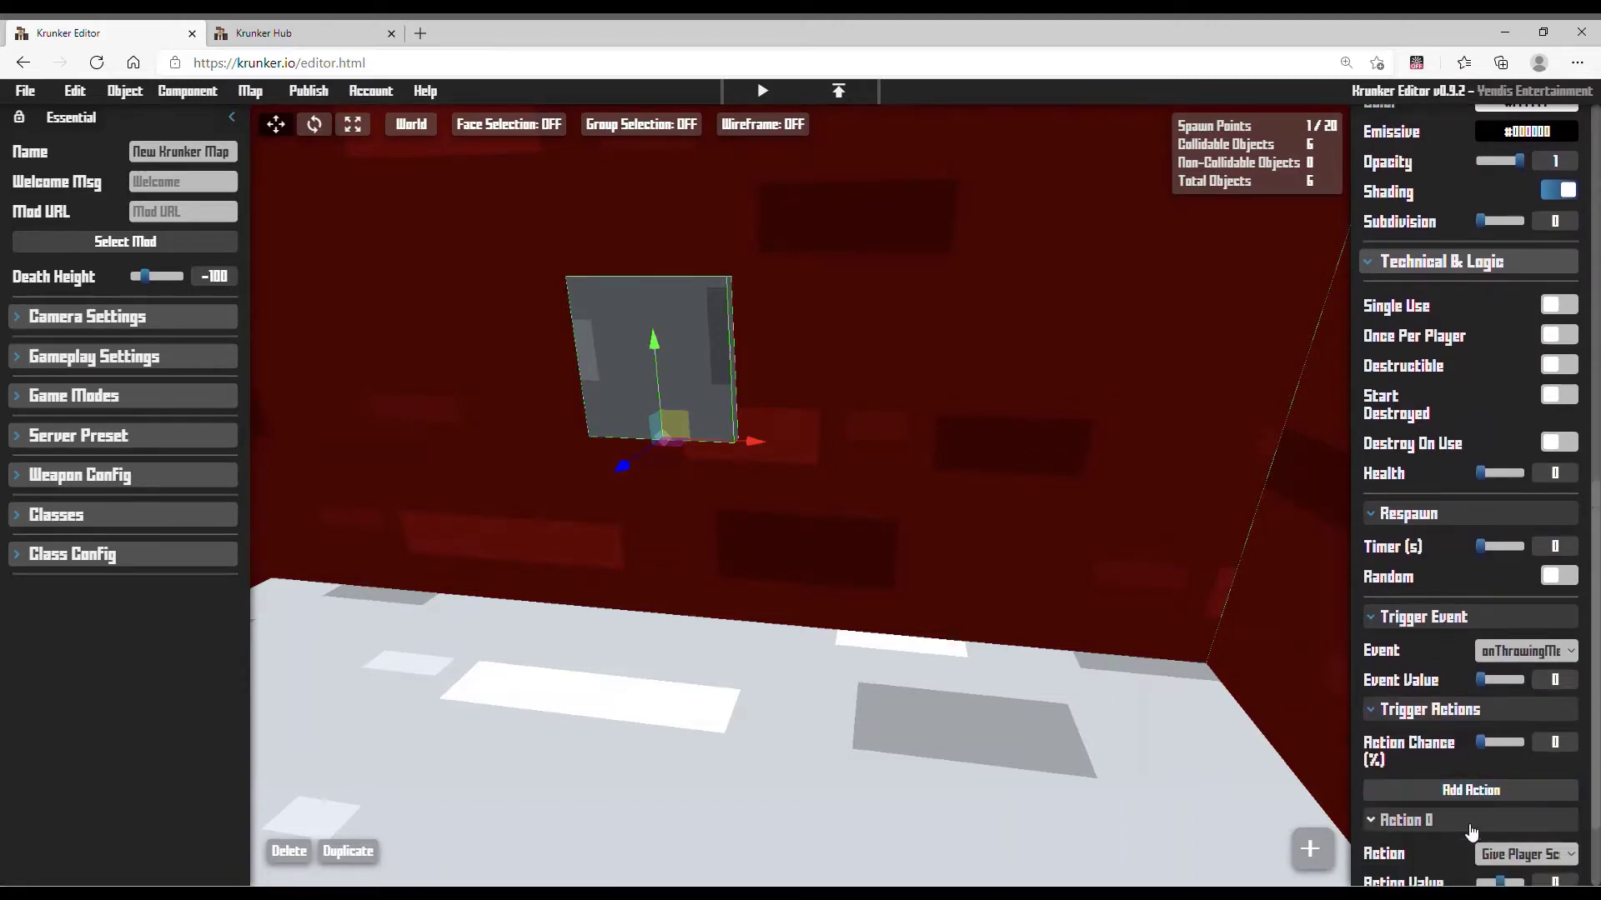
{"action": "scroll", "coordinate": [1492, 791], "scroll_direction": "down", "scroll_amount": 2}
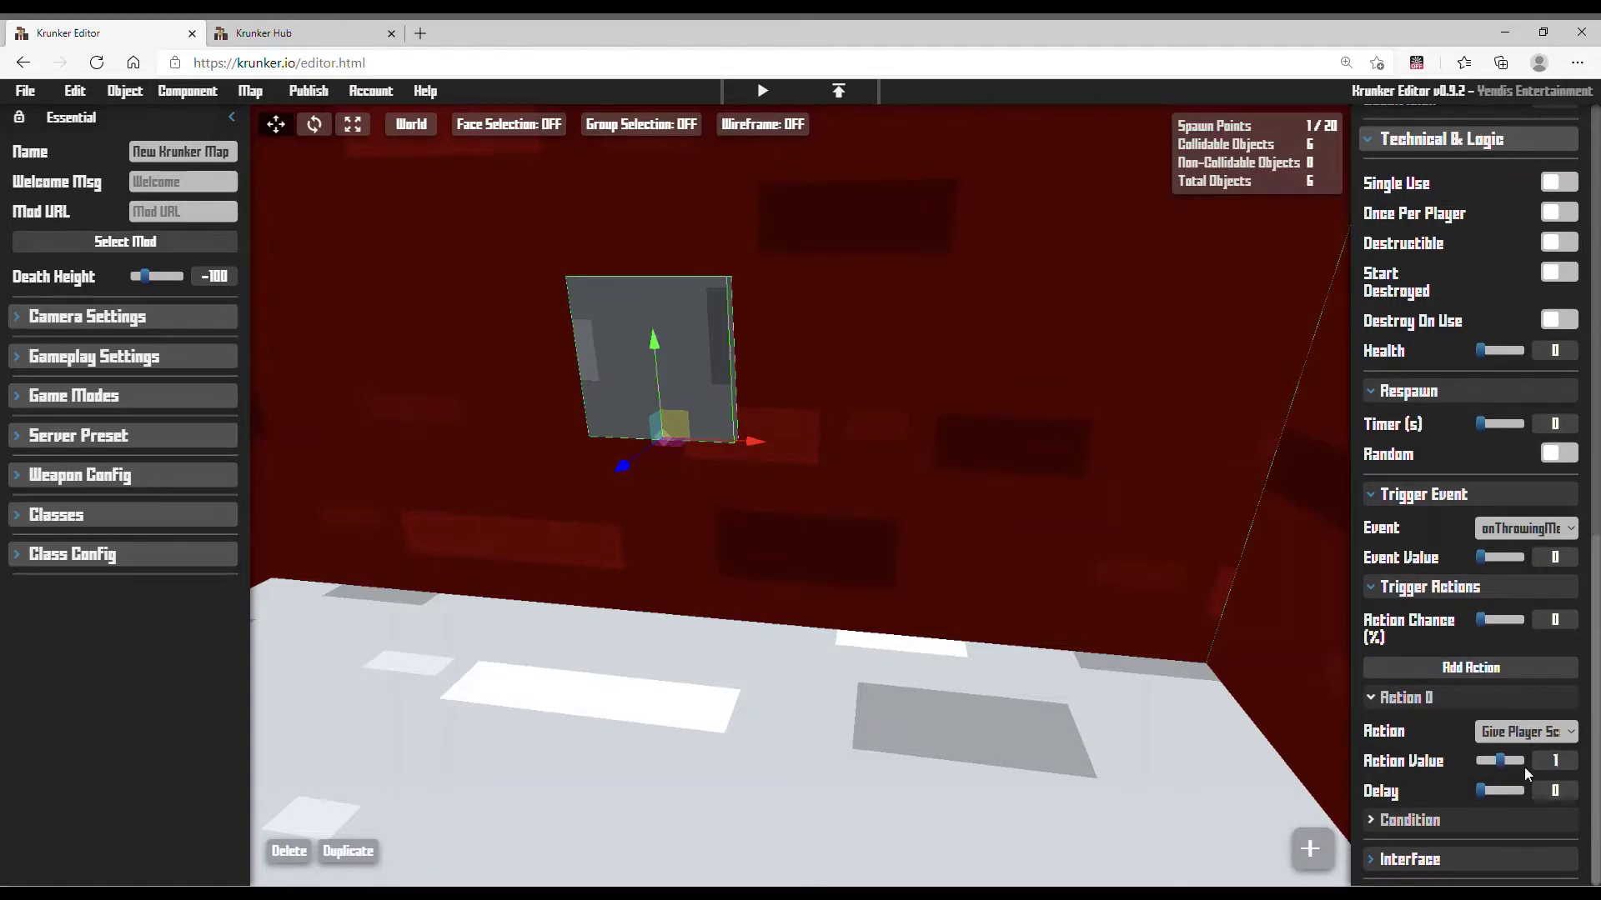
{"action": "mouse_move", "coordinate": [901, 572]}
{"action": "right_mouse_down"}
{"action": "mouse_move", "coordinate": [750, 642]}
{"action": "mouse_move", "coordinate": [800, 533]}
{"action": "mouse_move", "coordinate": [750, 500]}
{"action": "mouse_move", "coordinate": [983, 609]}
{"action": "mouse_move", "coordinate": [944, 576]}
{"action": "mouse_move", "coordinate": [959, 558]}
{"action": "mouse_move", "coordinate": [800, 592]}
{"action": "mouse_move", "coordinate": [923, 575]}
{"action": "right_mouse_up"}
{"action": "key", "text": "s"}
{"action": "key", "text": "w"}
{"action": "key", "text": "w"}
{"action": "key", "text": "s"}
{"action": "key", "text": "w"}
{"action": "key", "text": "w"}
{"action": "key", "text": "s"}
{"action": "key", "text": "w"}
Enable Destructible and Destroy On Use for the trigger and set its respawn timer to 1 second.
{"action": "scroll", "coordinate": [1546, 326], "scroll_direction": "up", "scroll_amount": 2}
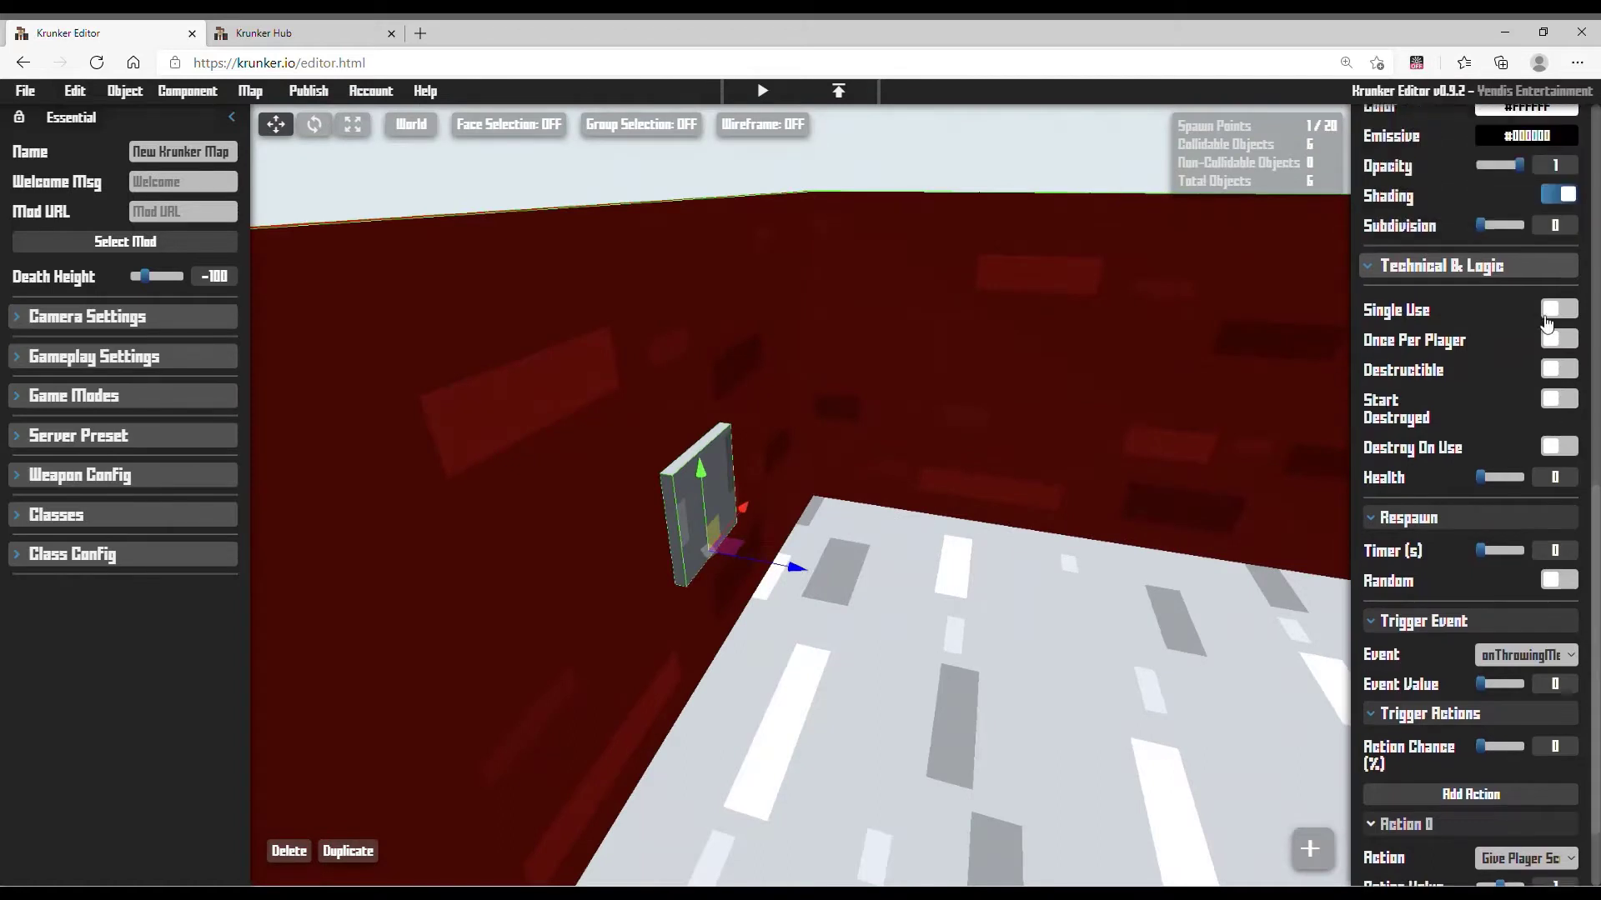
{"action": "scroll", "coordinate": [1548, 342], "scroll_direction": "up", "scroll_amount": 1}
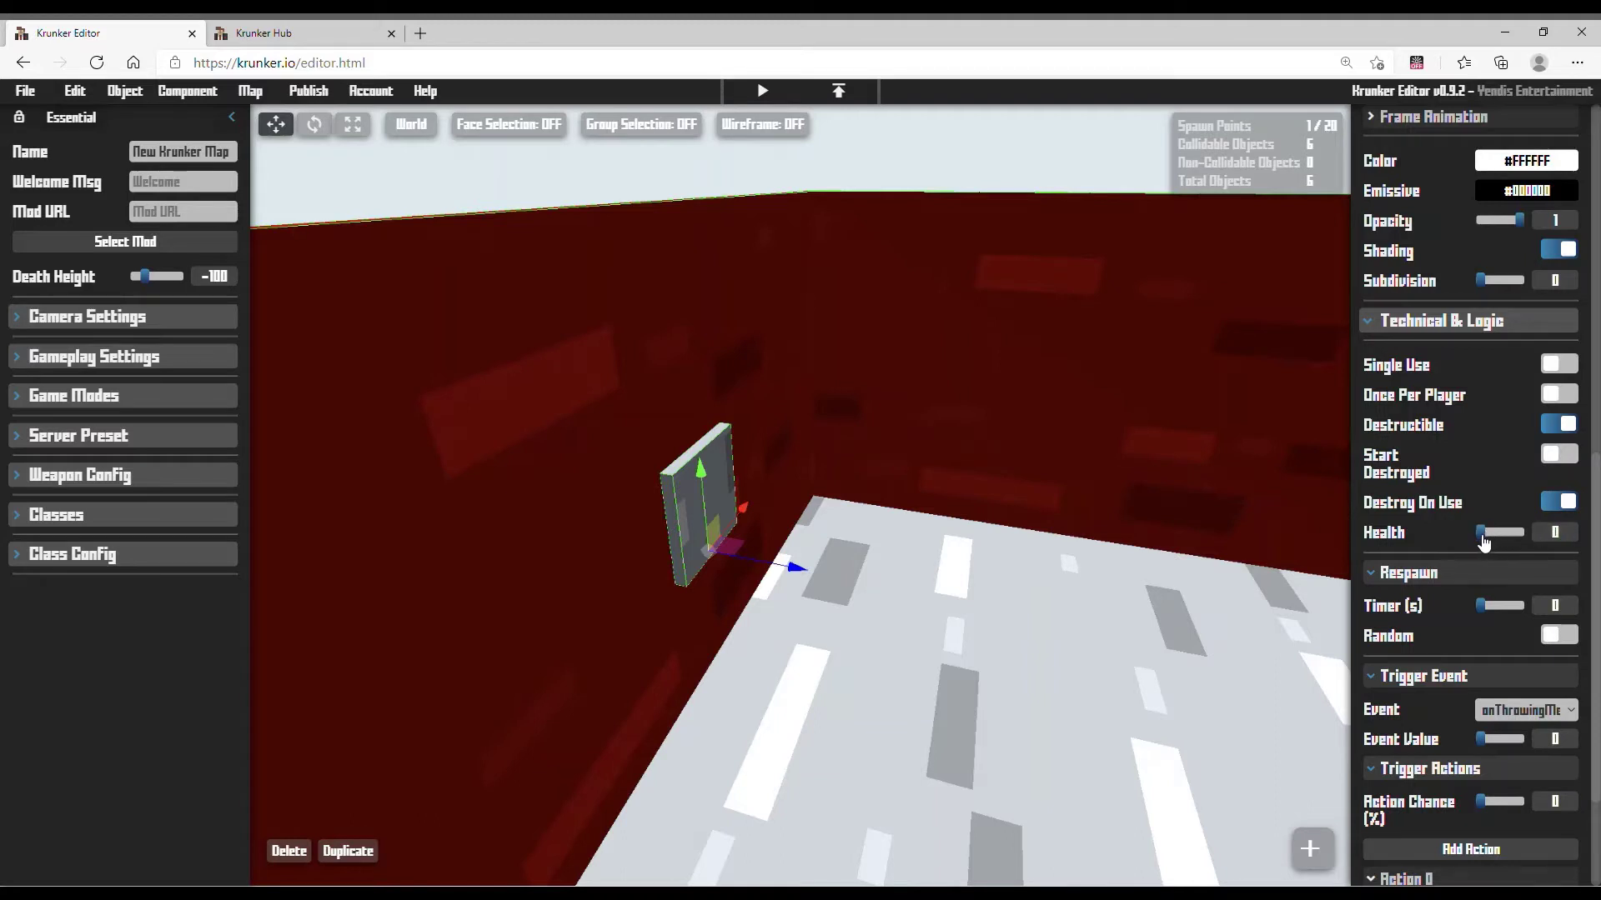
{"action": "scroll", "coordinate": [1491, 612], "scroll_direction": "down", "scroll_amount": 2}
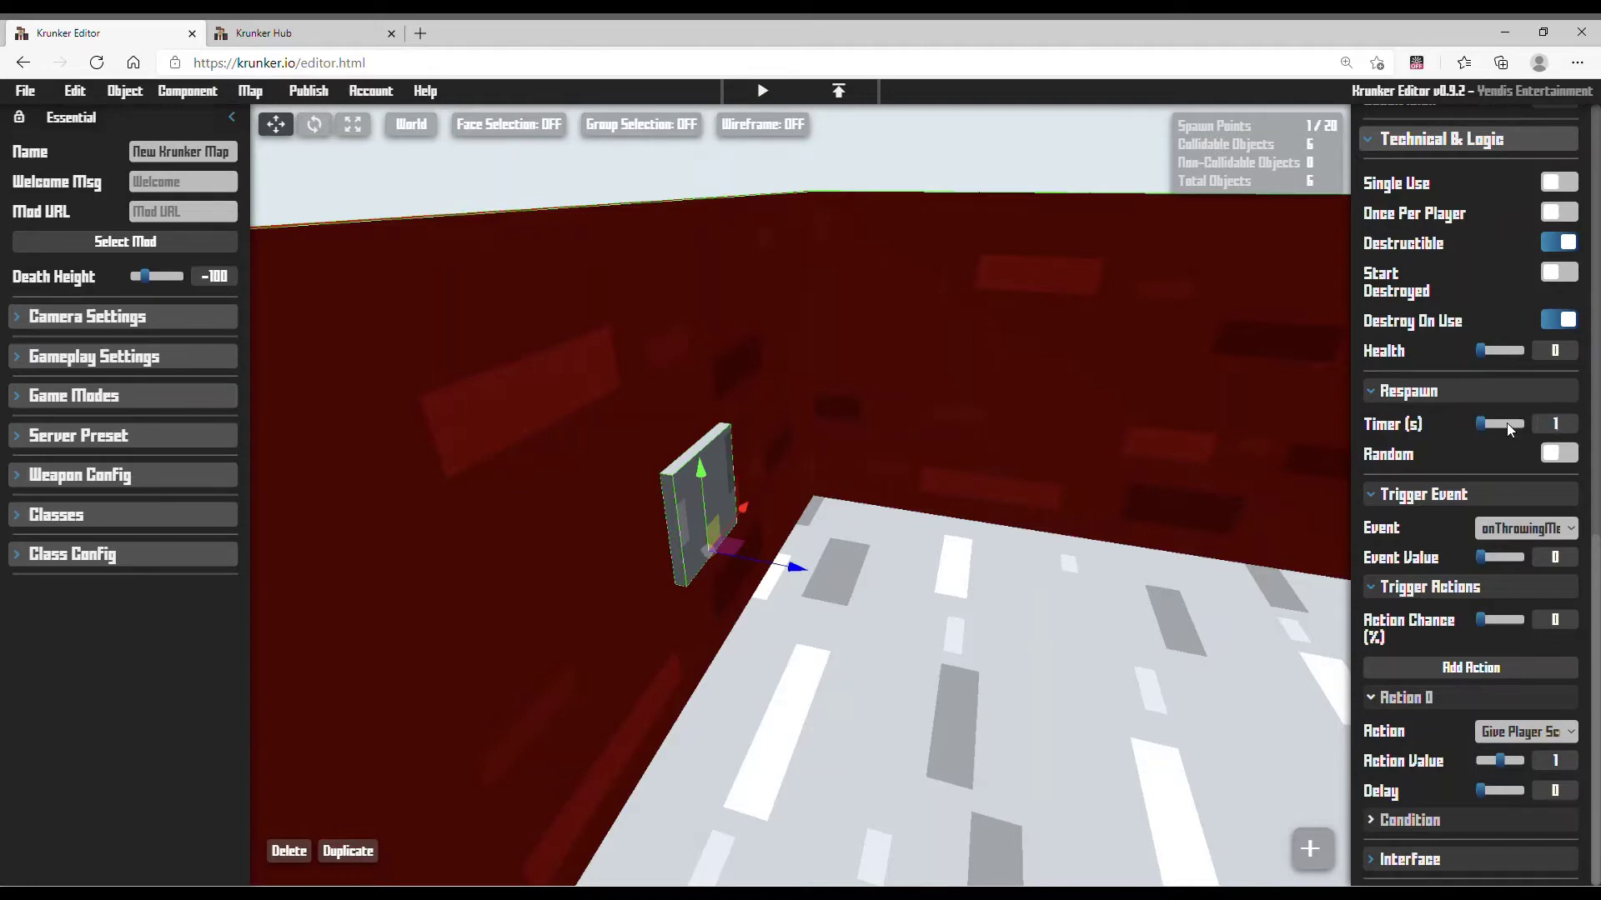
Duplicate the target trigger and shift the copy sideways along X in front of the far wall.
{"action": "right_click_drag", "start_coordinate": [1157, 400], "coordinate": [1200, 575]}
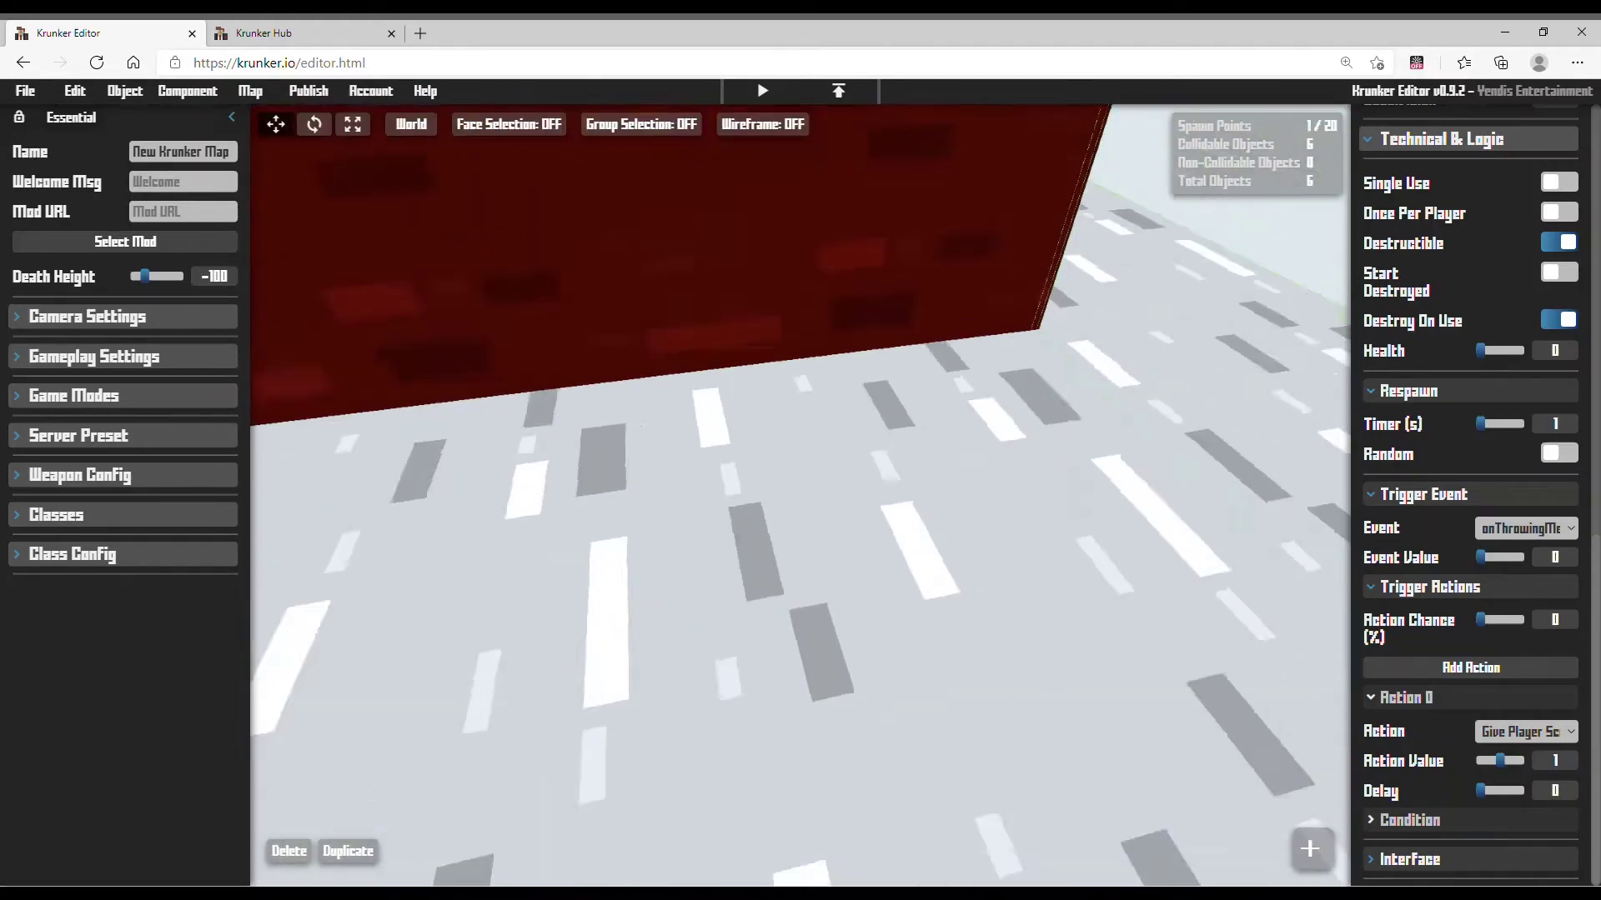
{"action": "right_click_drag", "start_coordinate": [875, 583], "coordinate": [449, 681]}
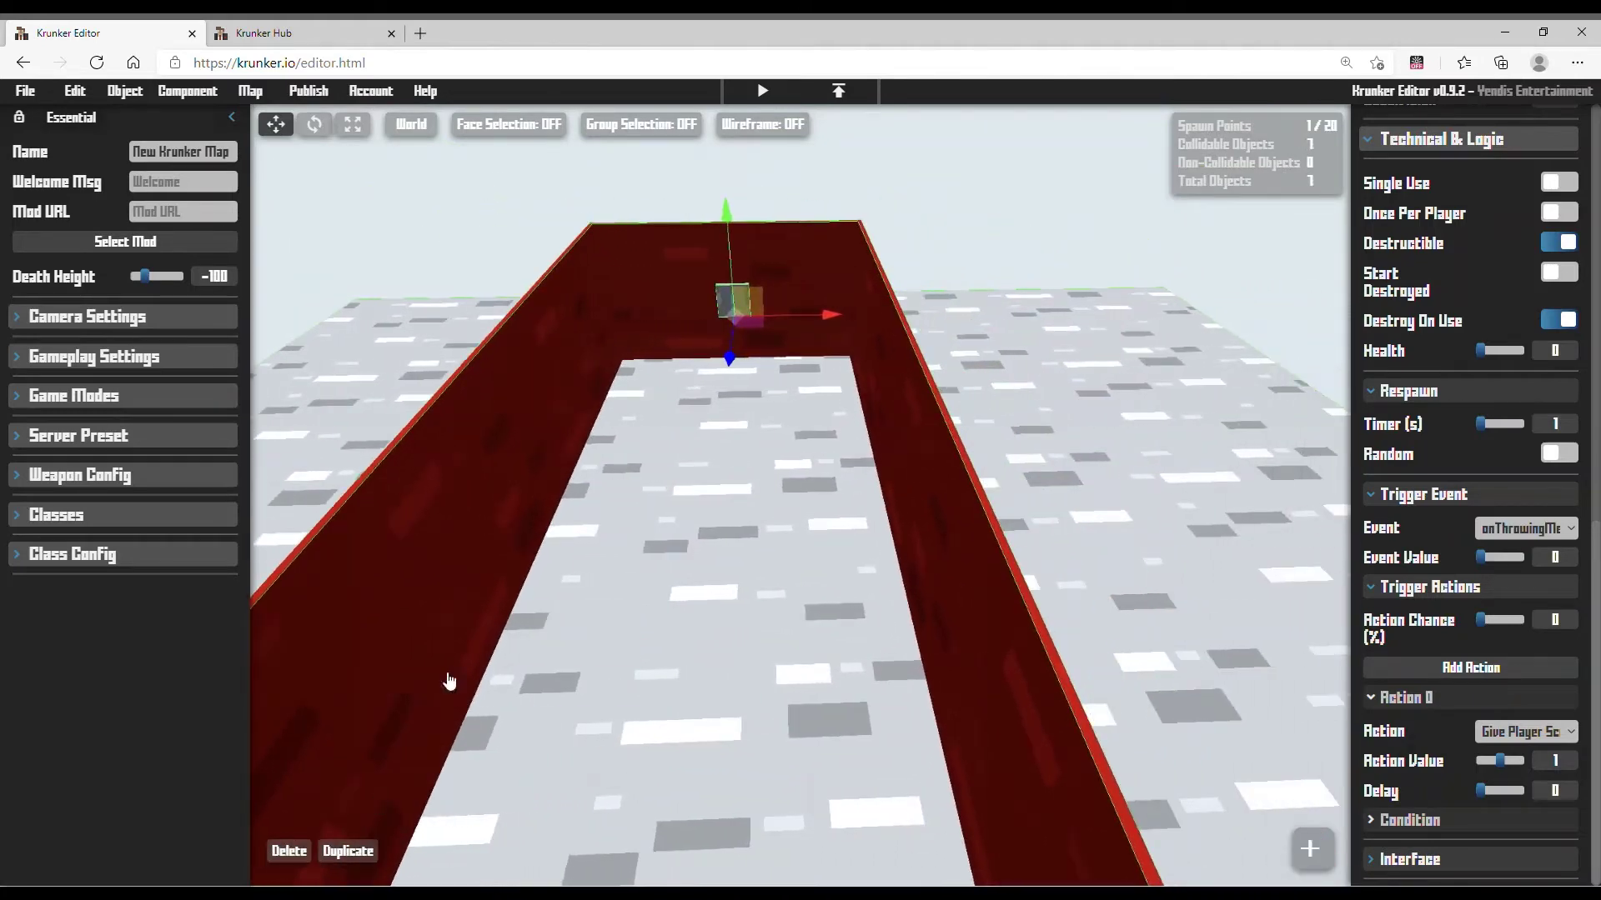
{"action": "left_click_drag", "start_coordinate": [829, 317], "coordinate": [747, 314]}
{"action": "key", "text": "w"}
{"action": "right_click_drag", "start_coordinate": [746, 314], "coordinate": [557, 208]}
{"action": "key", "text": "s"}
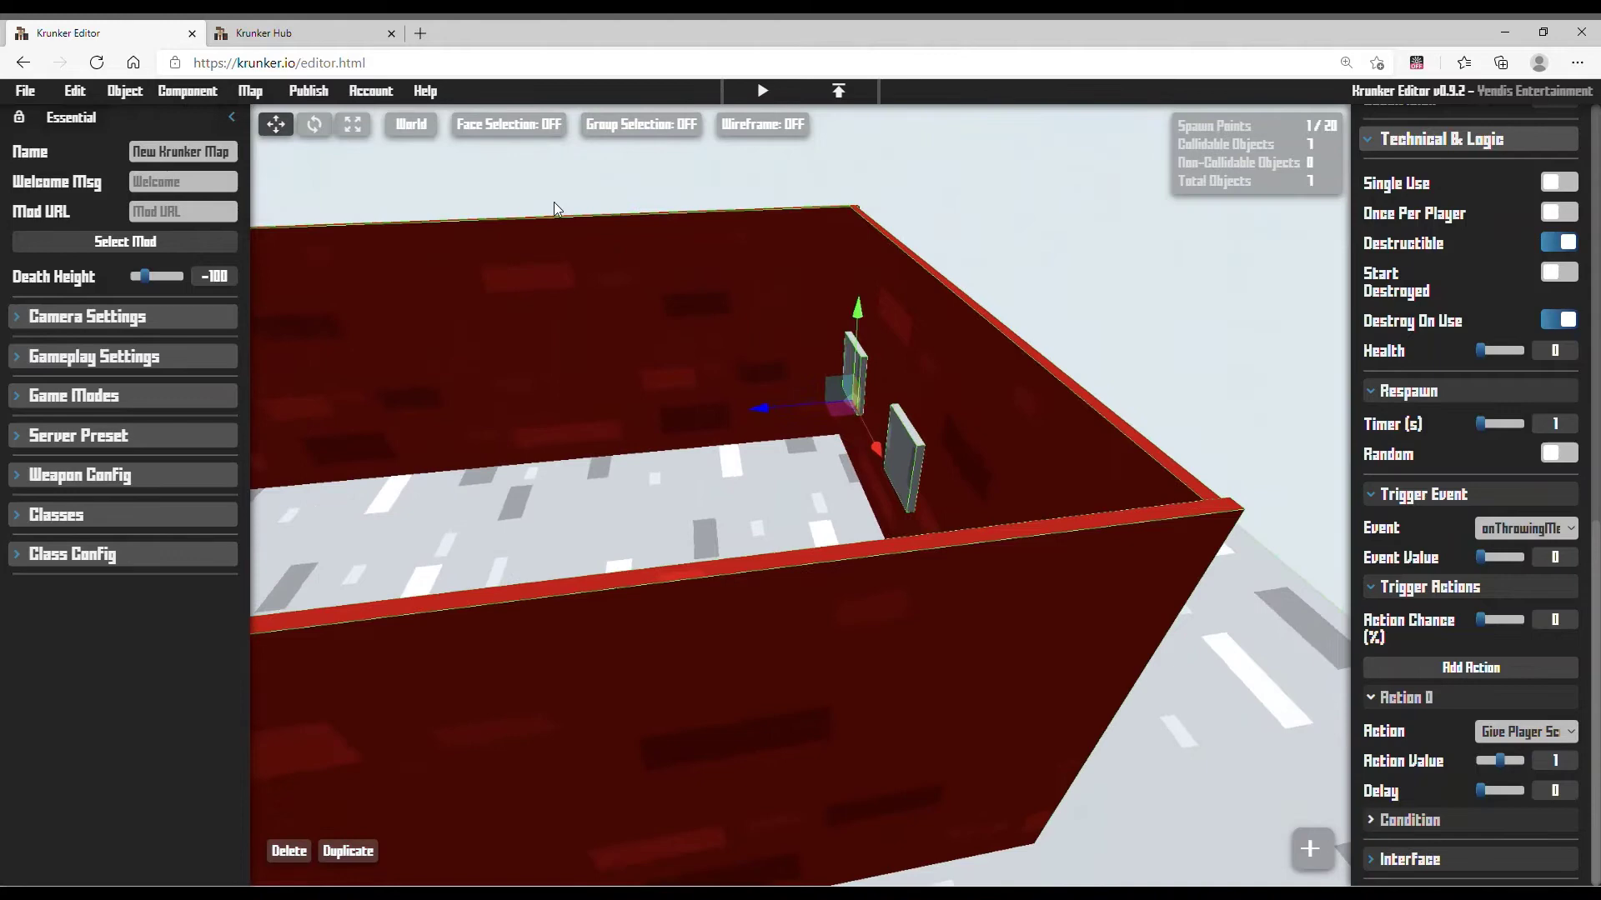
Stretch the trigger copy to a width of 76 and centre it between the side walls at X -10.
{"action": "left_click", "coordinate": [352, 127]}
{"action": "key", "text": "a"}
{"action": "right_click_drag", "start_coordinate": [1247, 314], "coordinate": [946, 382]}
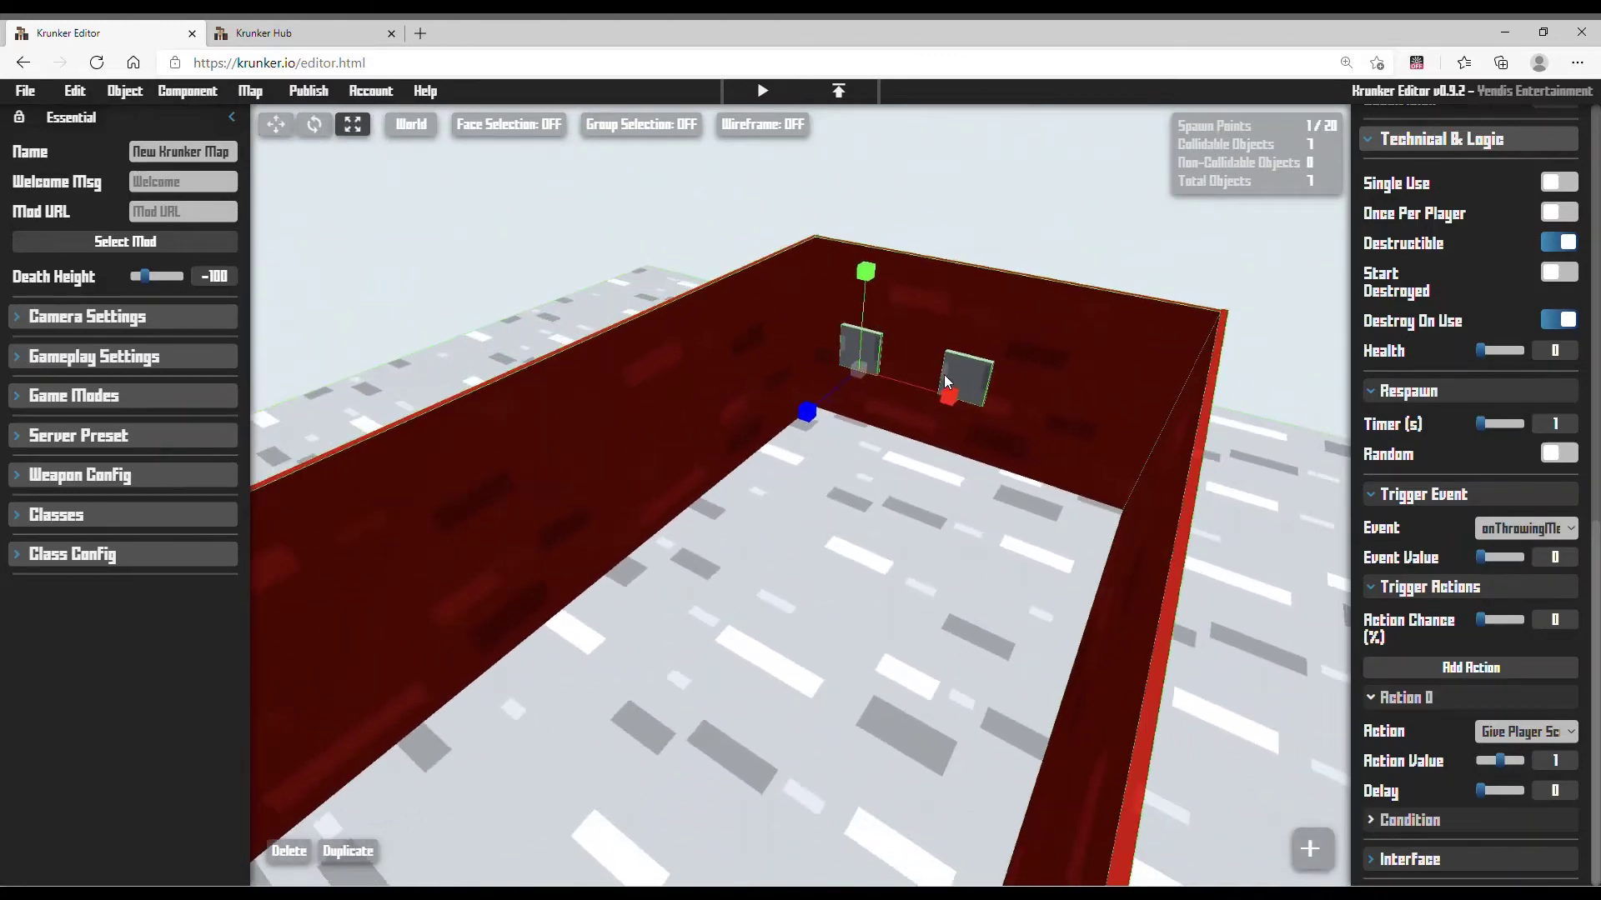
{"action": "left_click_drag", "start_coordinate": [948, 394], "coordinate": [1053, 432]}
{"action": "left_click", "coordinate": [275, 124]}
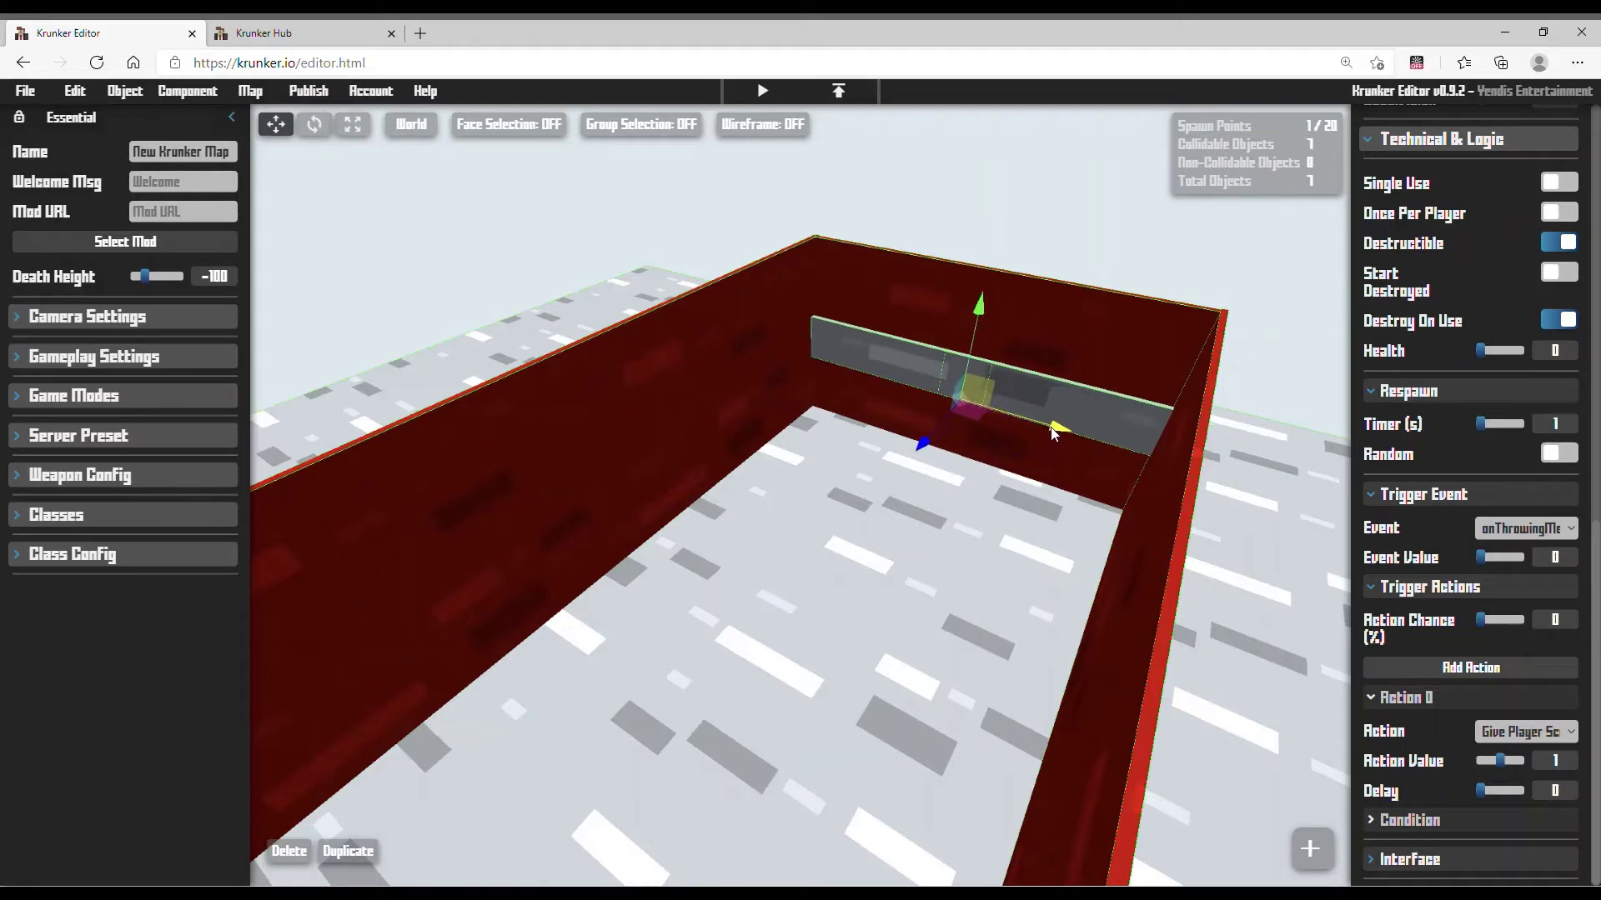
Scale the wide trigger copy to a height of 41.
{"action": "key", "text": "d"}
{"action": "right_click_drag", "start_coordinate": [1051, 421], "coordinate": [971, 400]}
{"action": "key", "text": "w"}
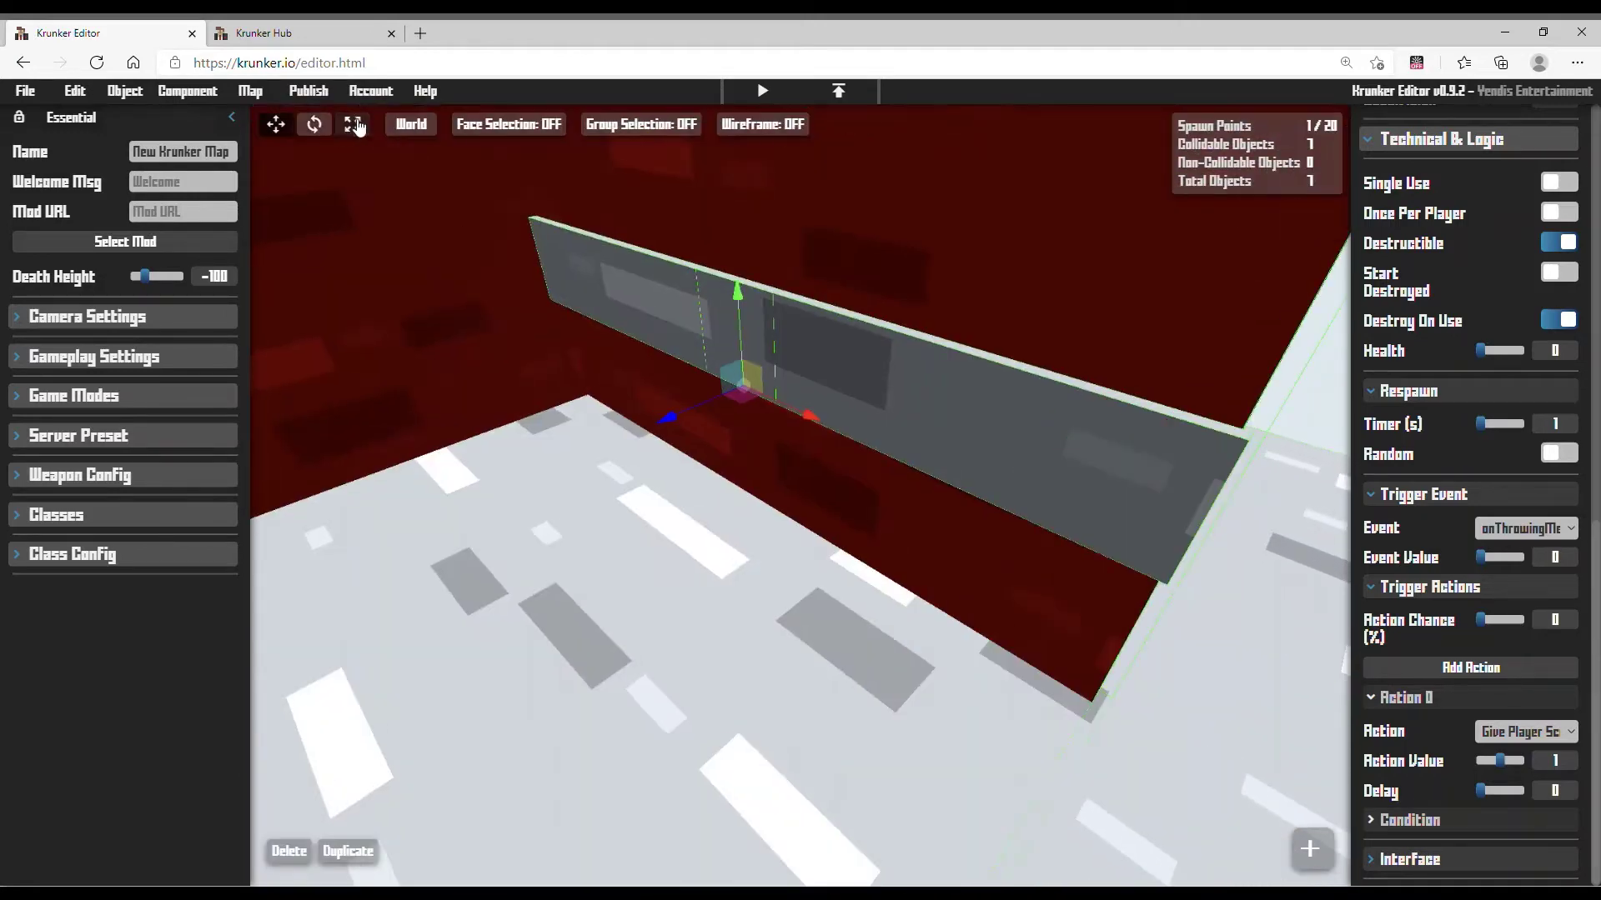
{"action": "left_click", "coordinate": [352, 125]}
{"action": "left_click_drag", "start_coordinate": [739, 311], "coordinate": [735, 192]}
{"action": "key", "text": "s"}
{"action": "right_click_drag", "start_coordinate": [736, 192], "coordinate": [679, 158]}
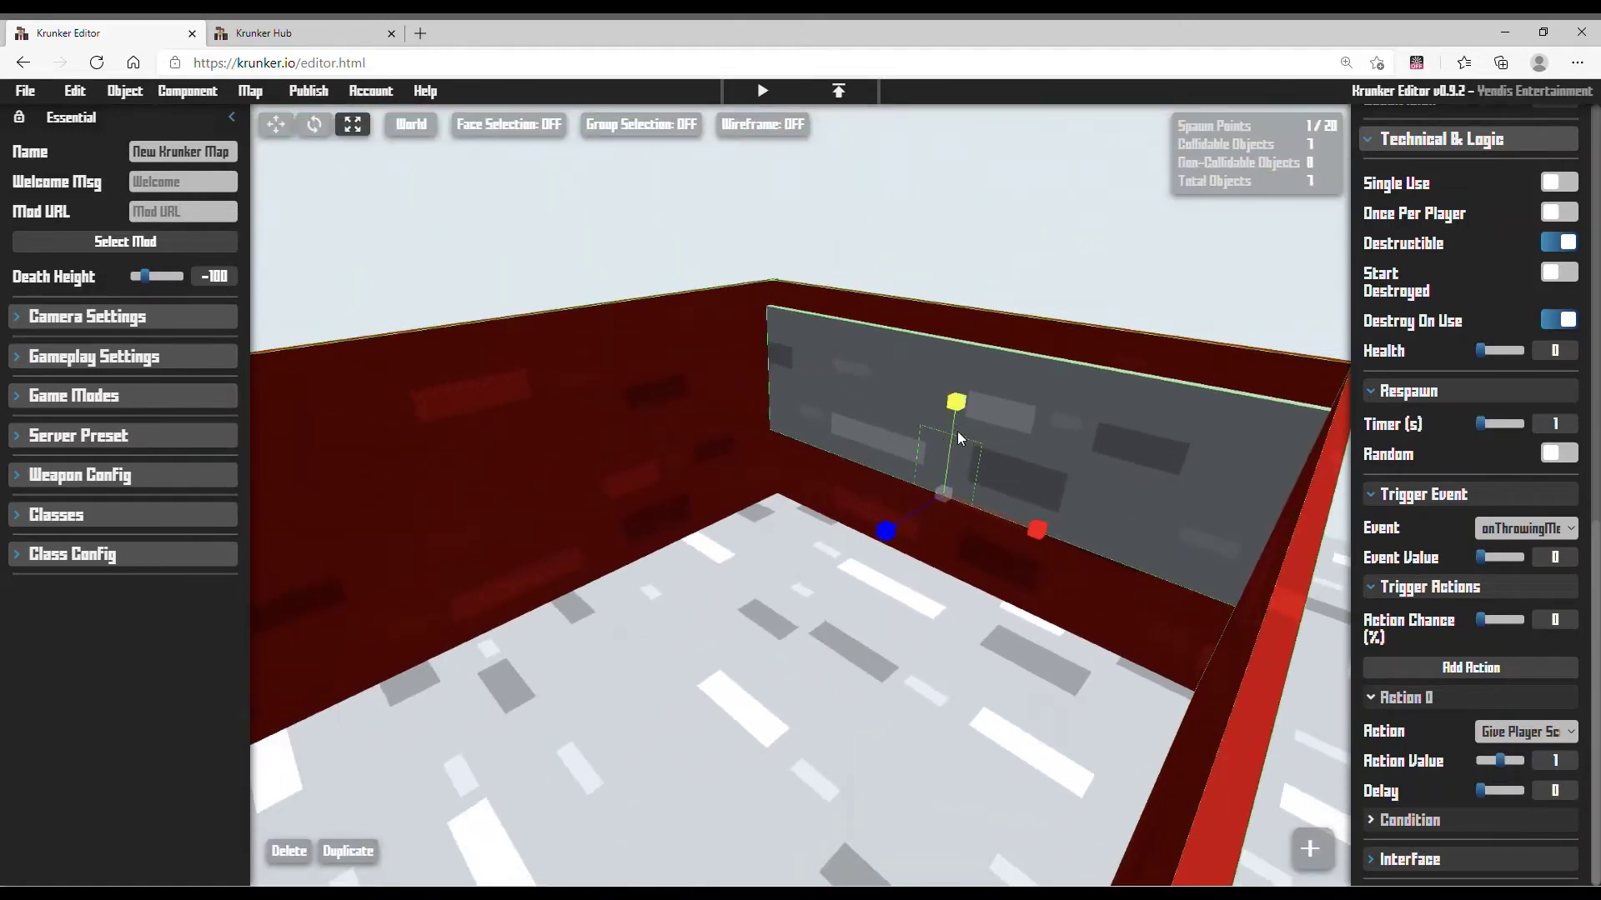
{"action": "left_click_drag", "start_coordinate": [957, 432], "coordinate": [955, 288]}
{"action": "key", "text": "w"}
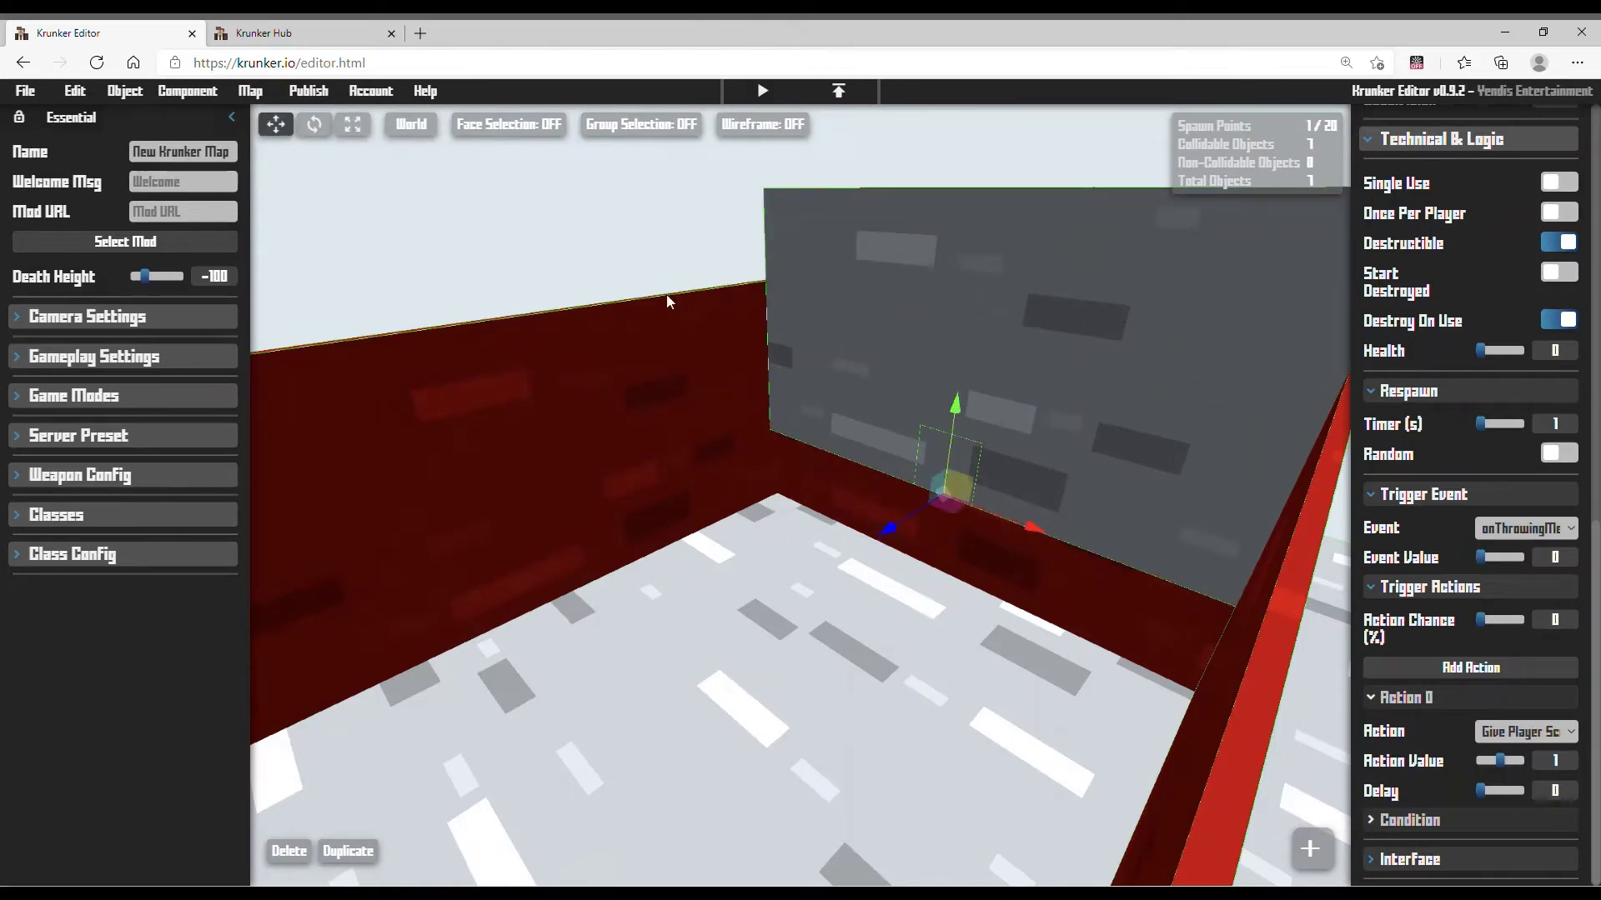
Lower the large trigger to Y 11 and move it to Z -99 so it covers the far wall.
{"action": "left_click_drag", "start_coordinate": [962, 414], "coordinate": [955, 498]}
{"action": "key", "text": "d"}
{"action": "right_click_drag", "start_coordinate": [955, 499], "coordinate": [605, 488]}
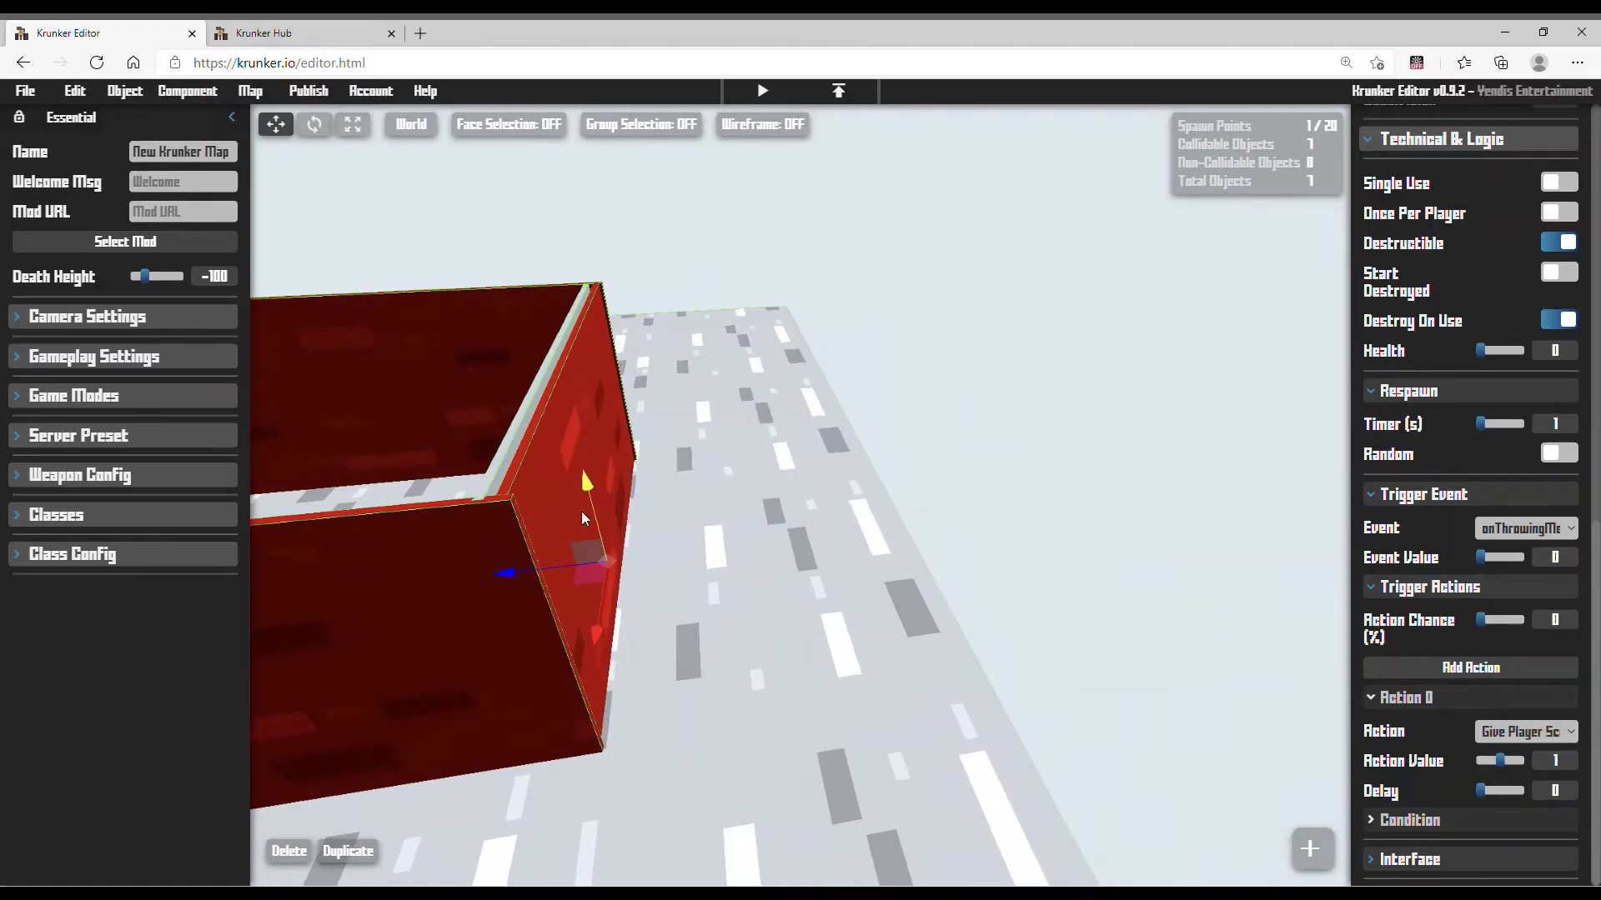
{"action": "left_click", "coordinate": [565, 546]}
{"action": "left_click_drag", "start_coordinate": [559, 562], "coordinate": [627, 575]}
Change the small target trigger's color to green.
{"action": "key", "text": "a"}
{"action": "key", "text": "w"}
{"action": "left_click", "coordinate": [664, 425]}
{"action": "key", "text": "a"}
{"action": "right_click_drag", "start_coordinate": [627, 575], "coordinate": [959, 499]}
{"action": "key", "text": "w"}
{"action": "left_click", "coordinate": [1102, 490]}
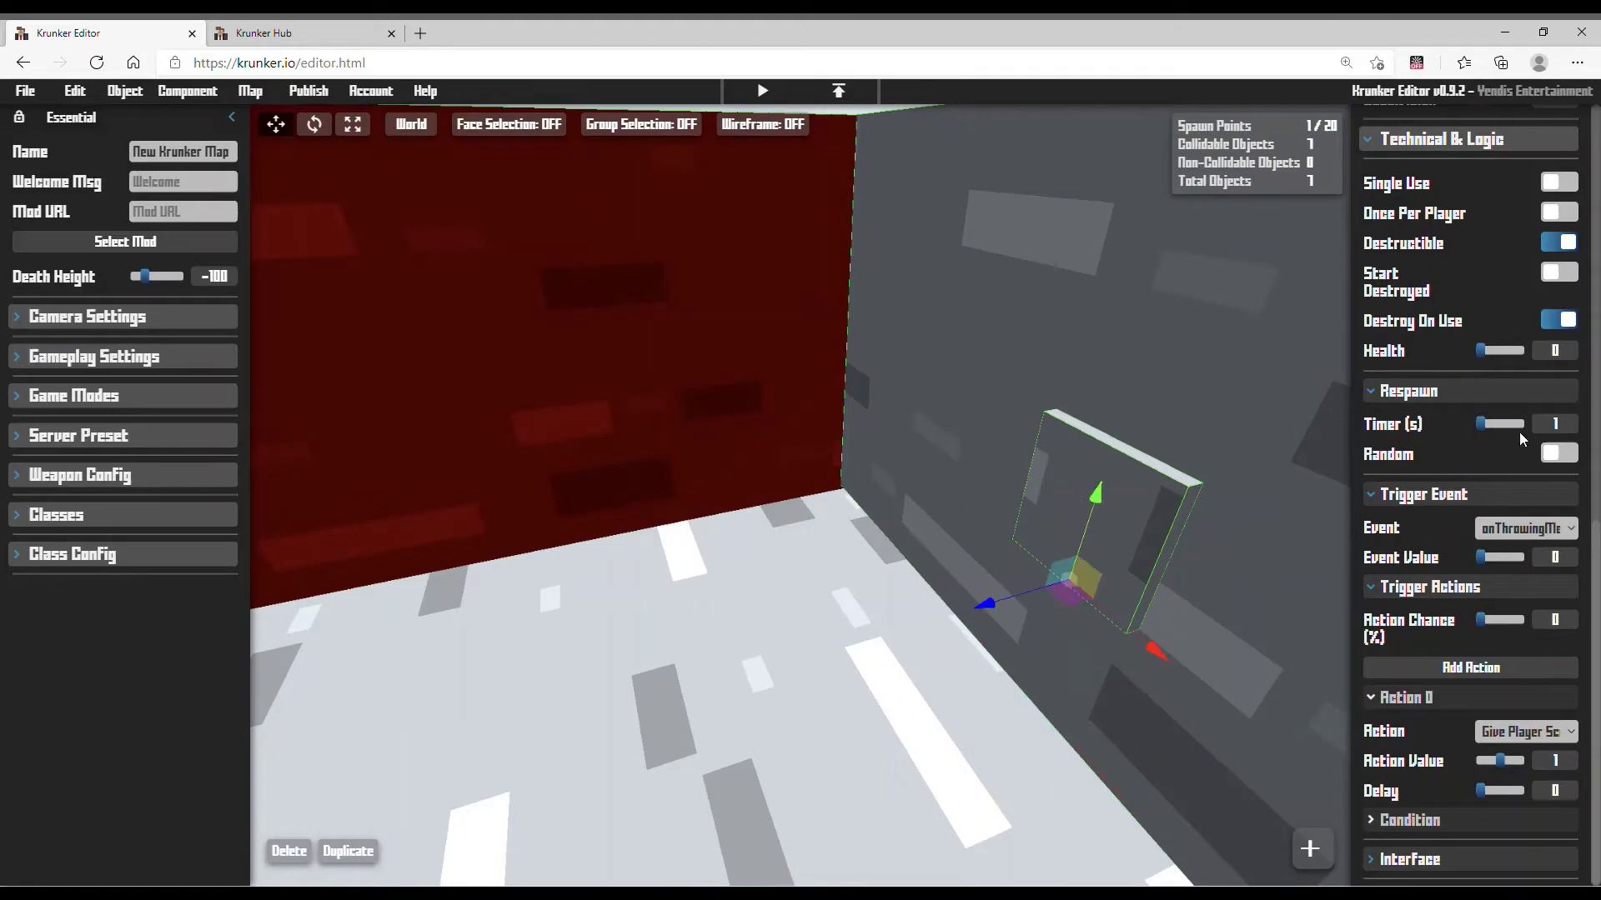
{"action": "scroll", "coordinate": [1499, 392], "scroll_direction": "up", "scroll_amount": 5}
{"action": "left_click", "coordinate": [1504, 403]}
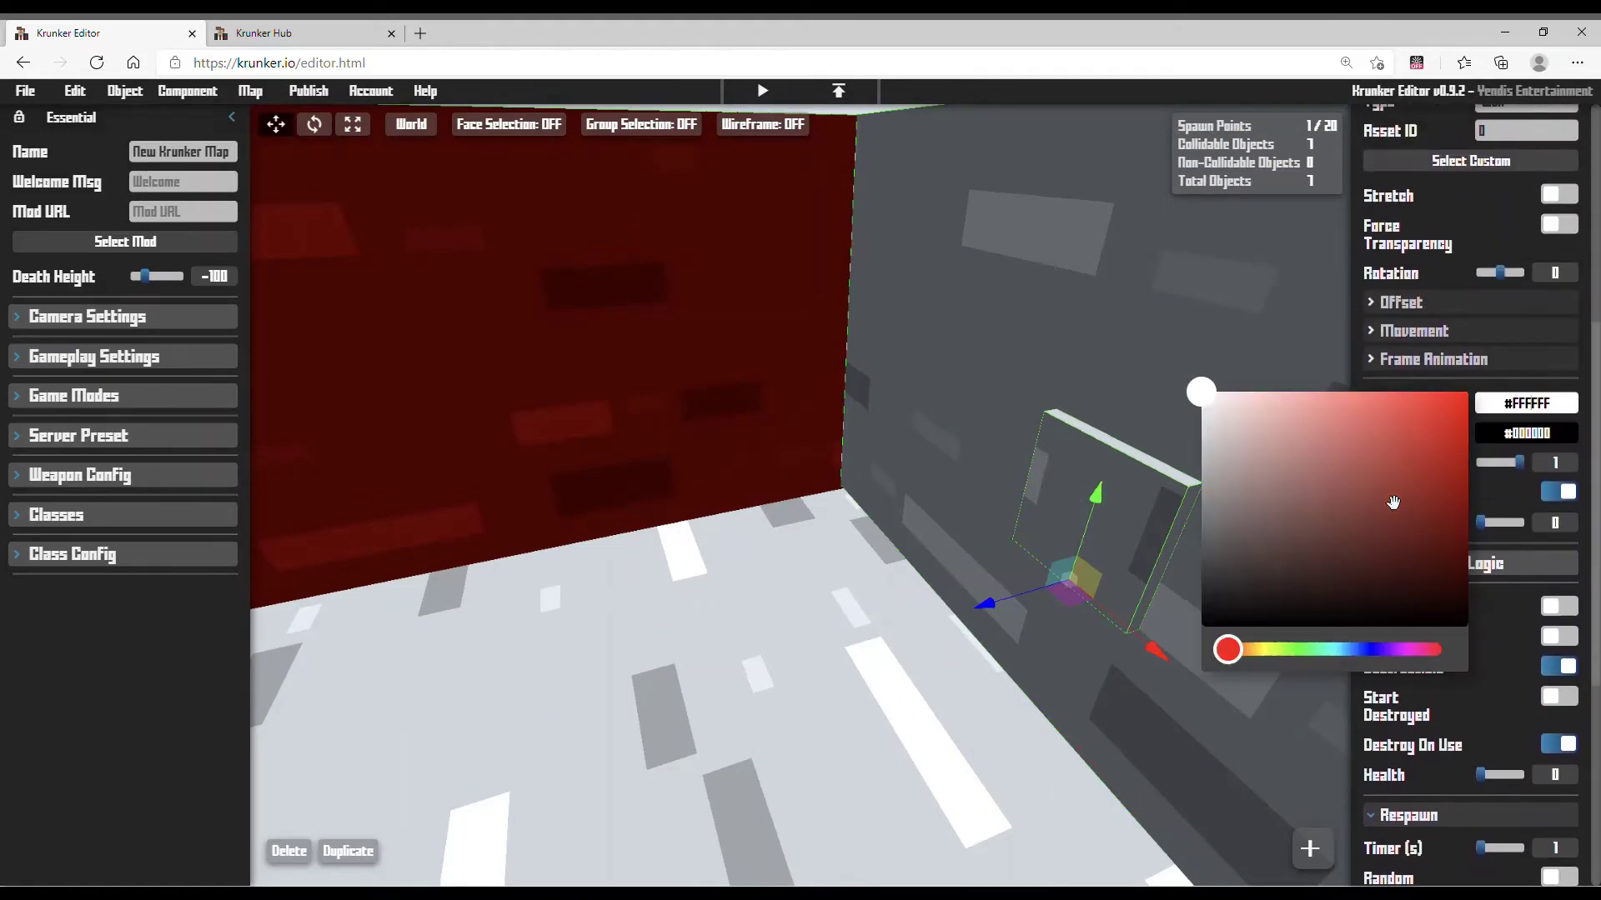
{"action": "left_click", "coordinate": [1462, 442]}
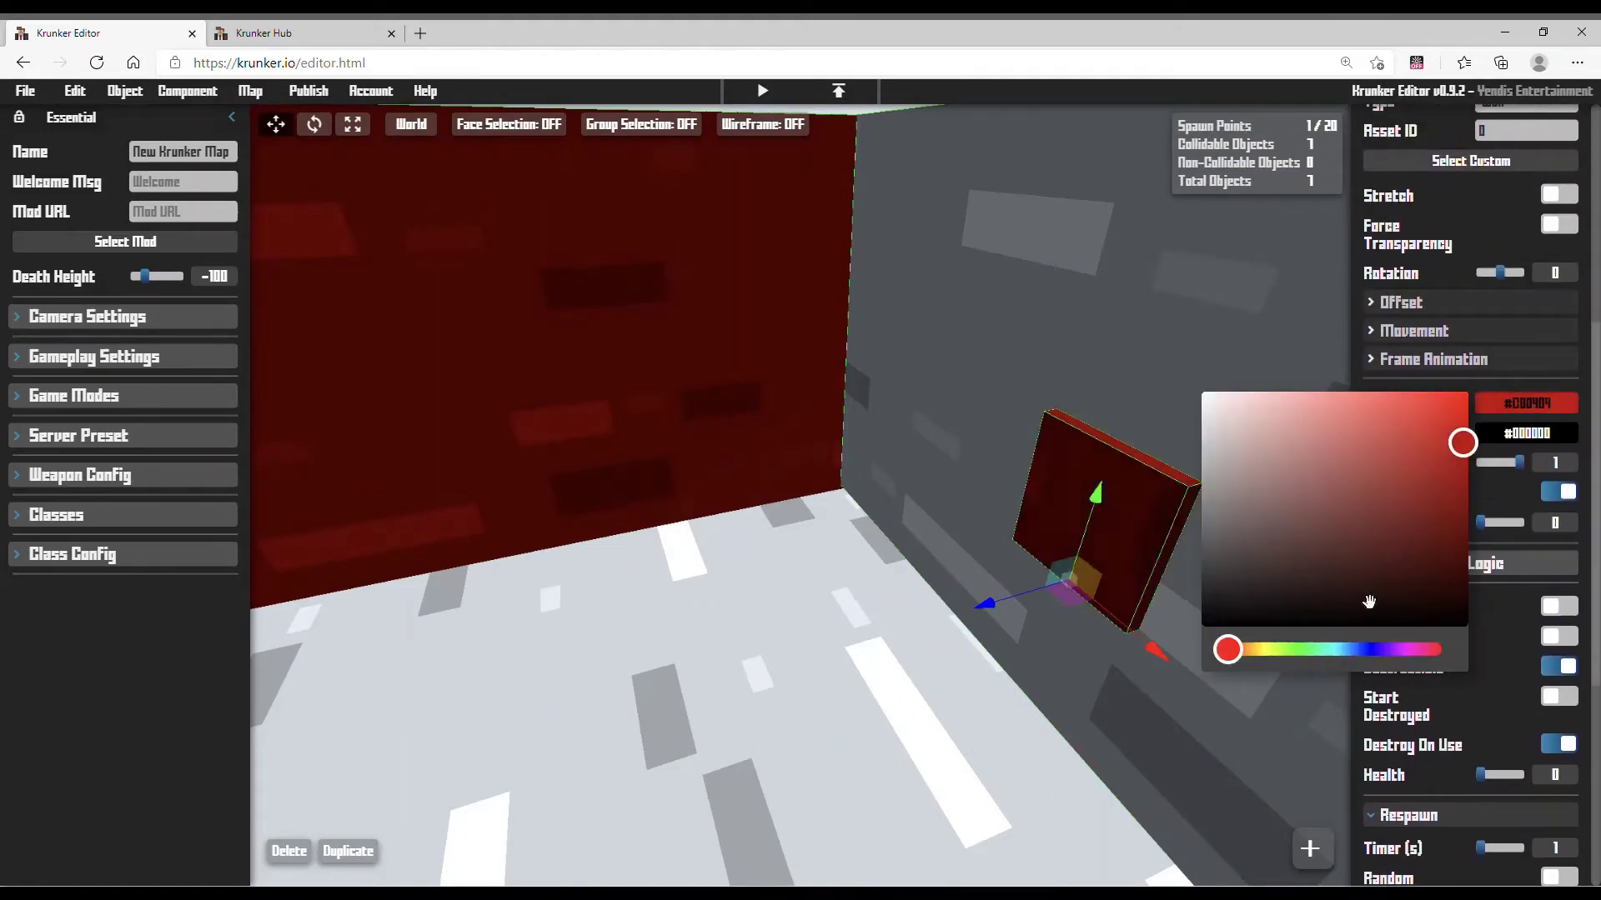
{"action": "left_click", "coordinate": [1306, 649]}
Make the large trigger covering the far wall invisible.
{"action": "left_click_drag", "start_coordinate": [1102, 586], "coordinate": [1144, 561]}
{"action": "key", "text": "s"}
{"action": "right_click_drag", "start_coordinate": [1144, 500], "coordinate": [1138, 443]}
{"action": "left_click", "coordinate": [1138, 443]}
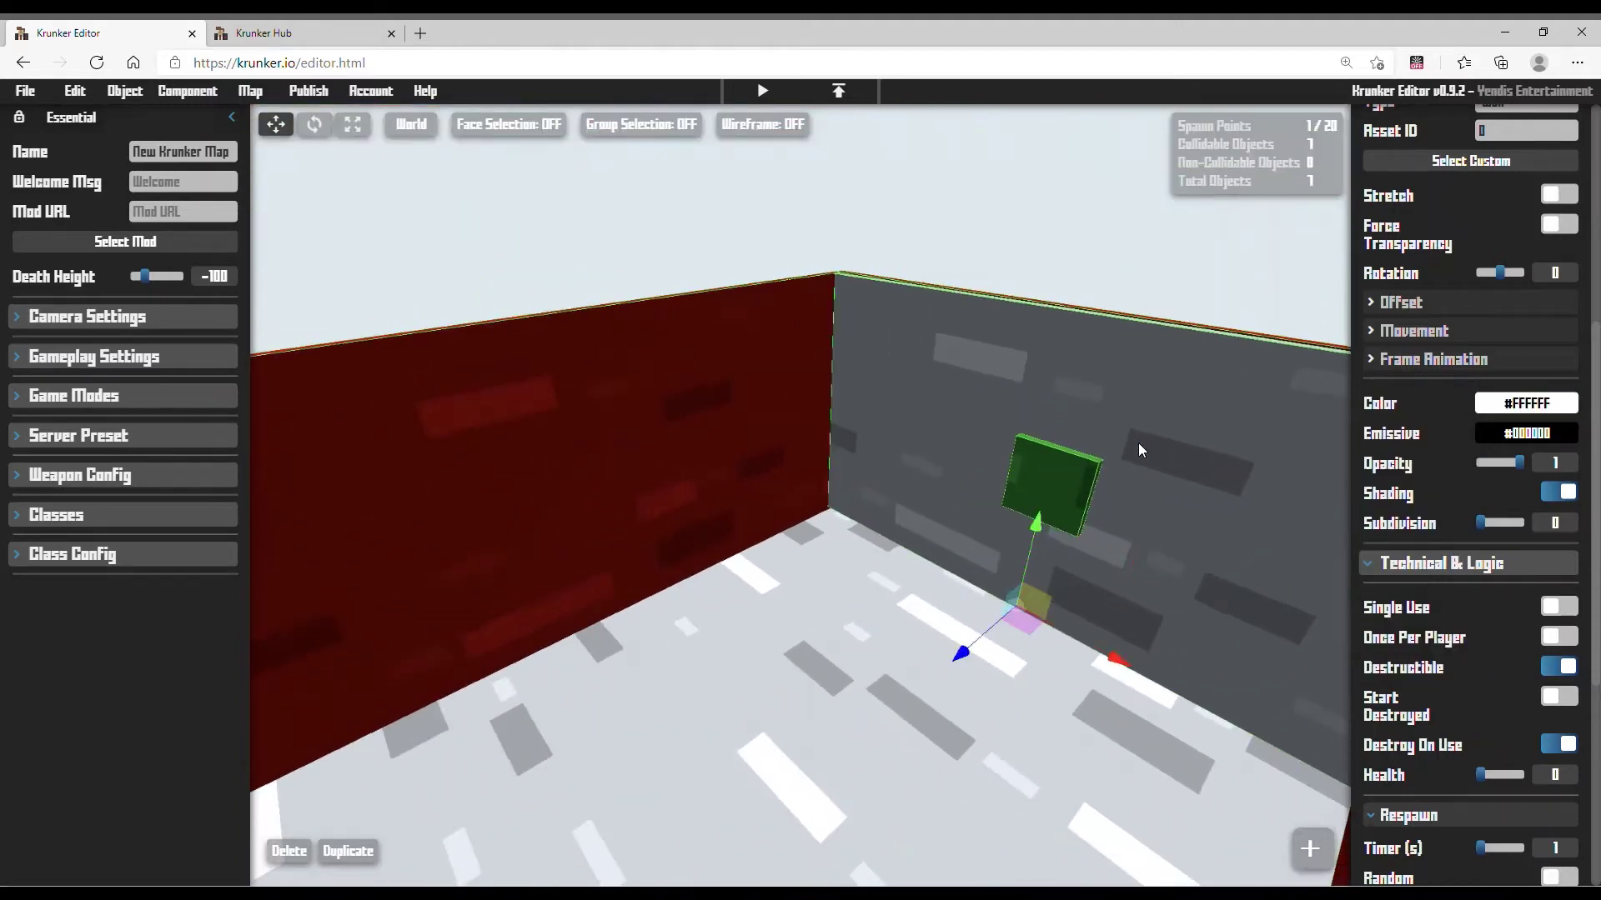
{"action": "scroll", "coordinate": [1567, 223], "scroll_direction": "up", "scroll_amount": 5}
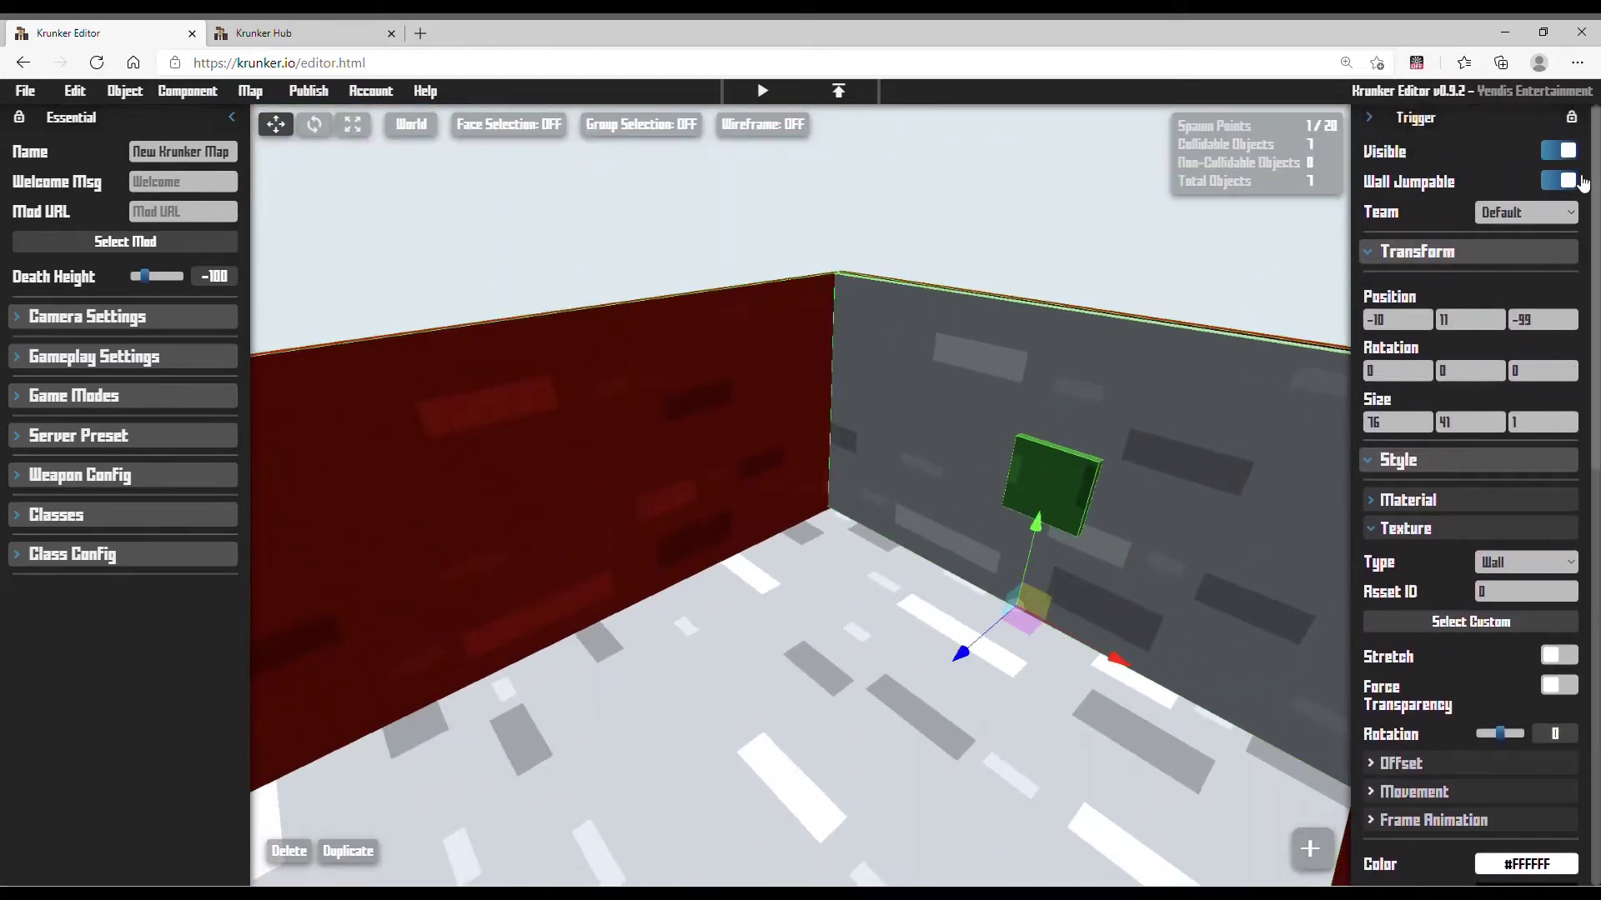
{"action": "left_click", "coordinate": [1575, 155]}
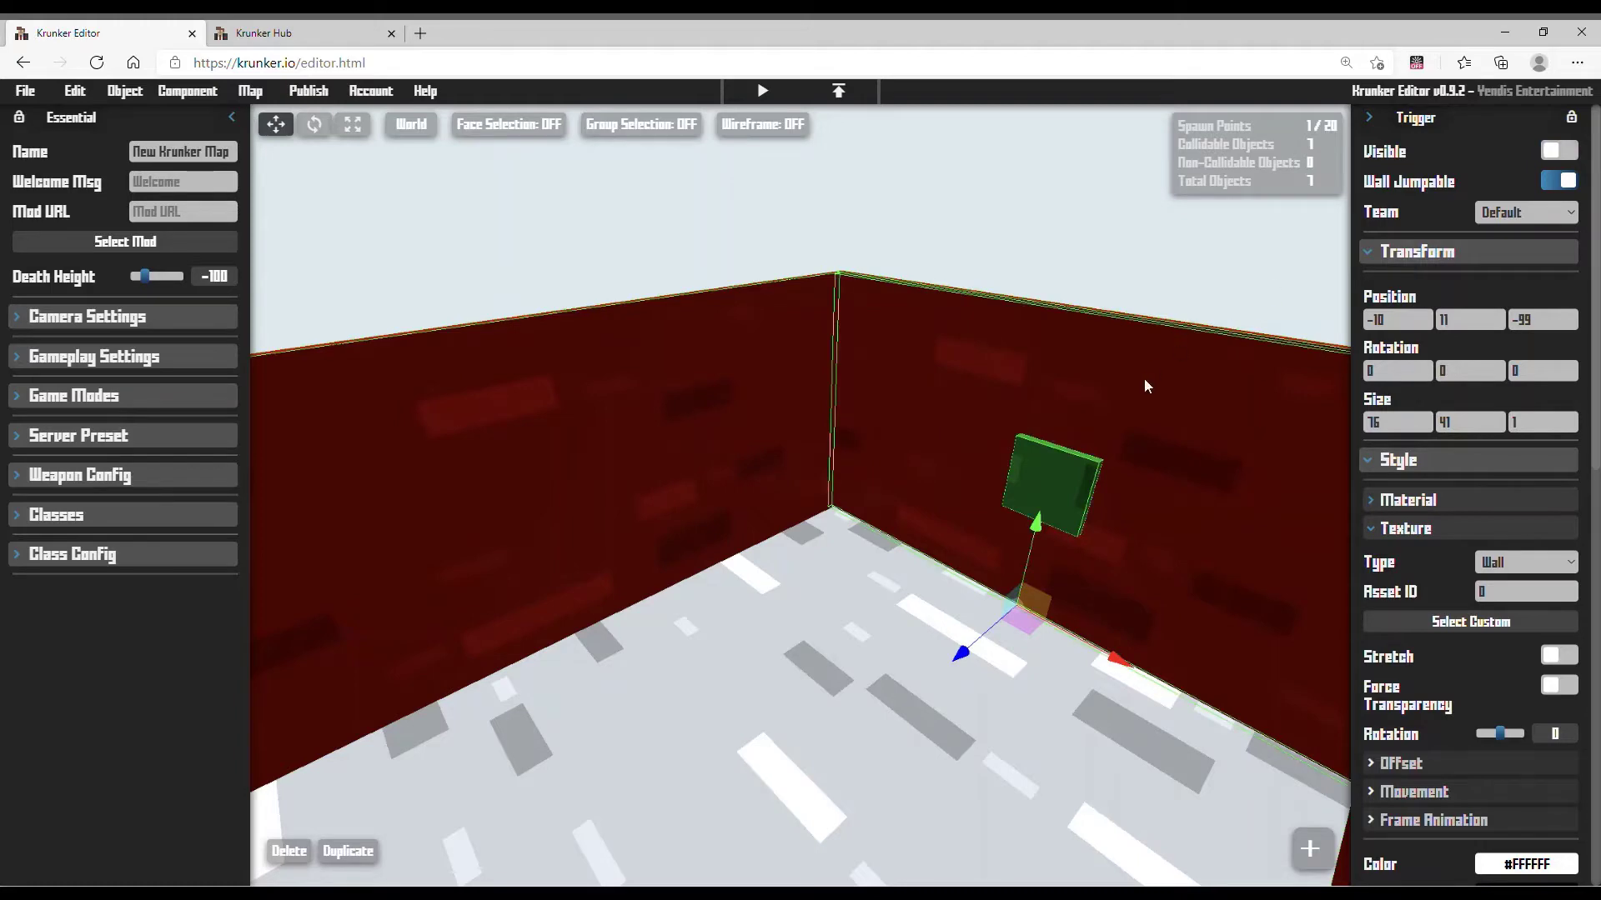
Set the large trigger's first action to Broadcast Message with the message "YOU MISSED IT".
{"action": "scroll", "coordinate": [1538, 621], "scroll_direction": "down", "scroll_amount": 5}
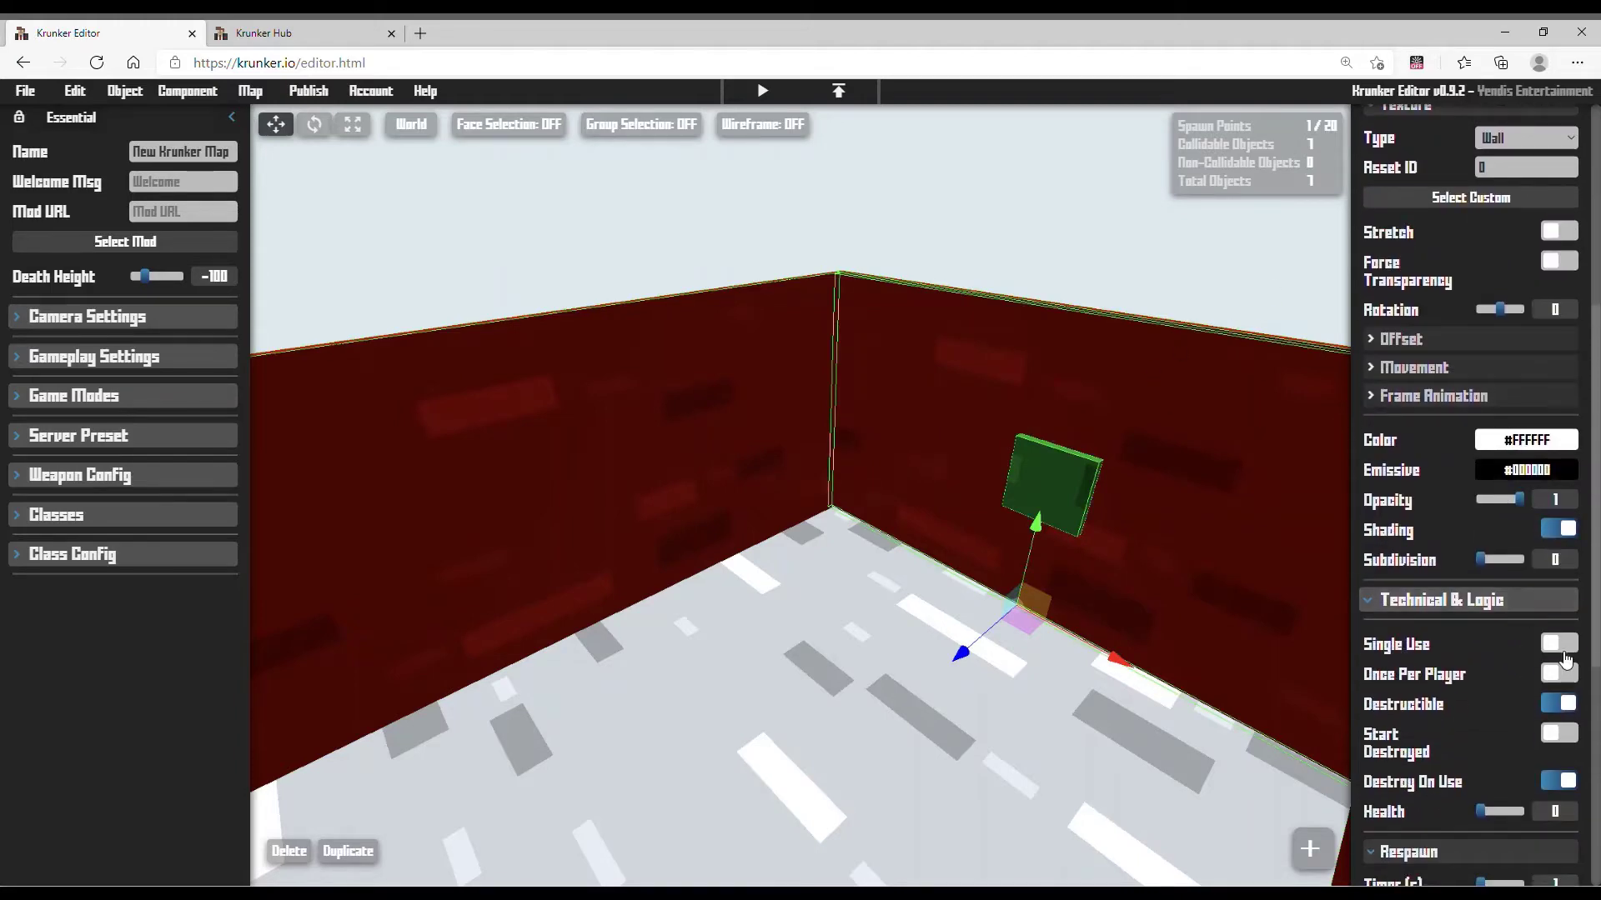
{"action": "scroll", "coordinate": [1566, 660], "scroll_direction": "down", "scroll_amount": 5}
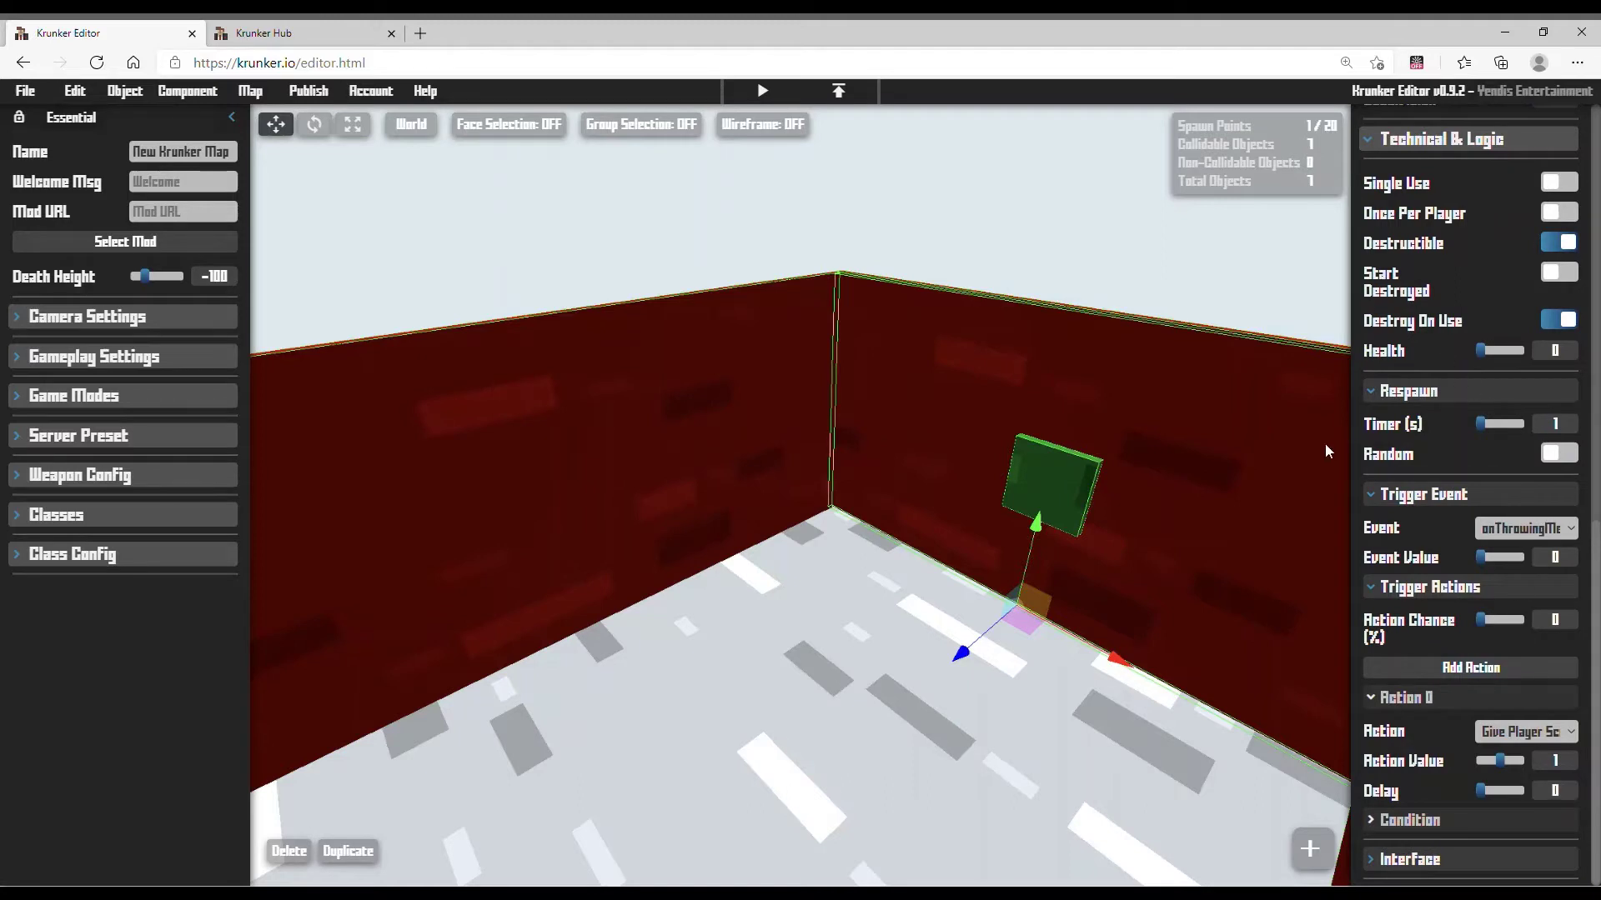
{"action": "left_click", "coordinate": [1344, 383]}
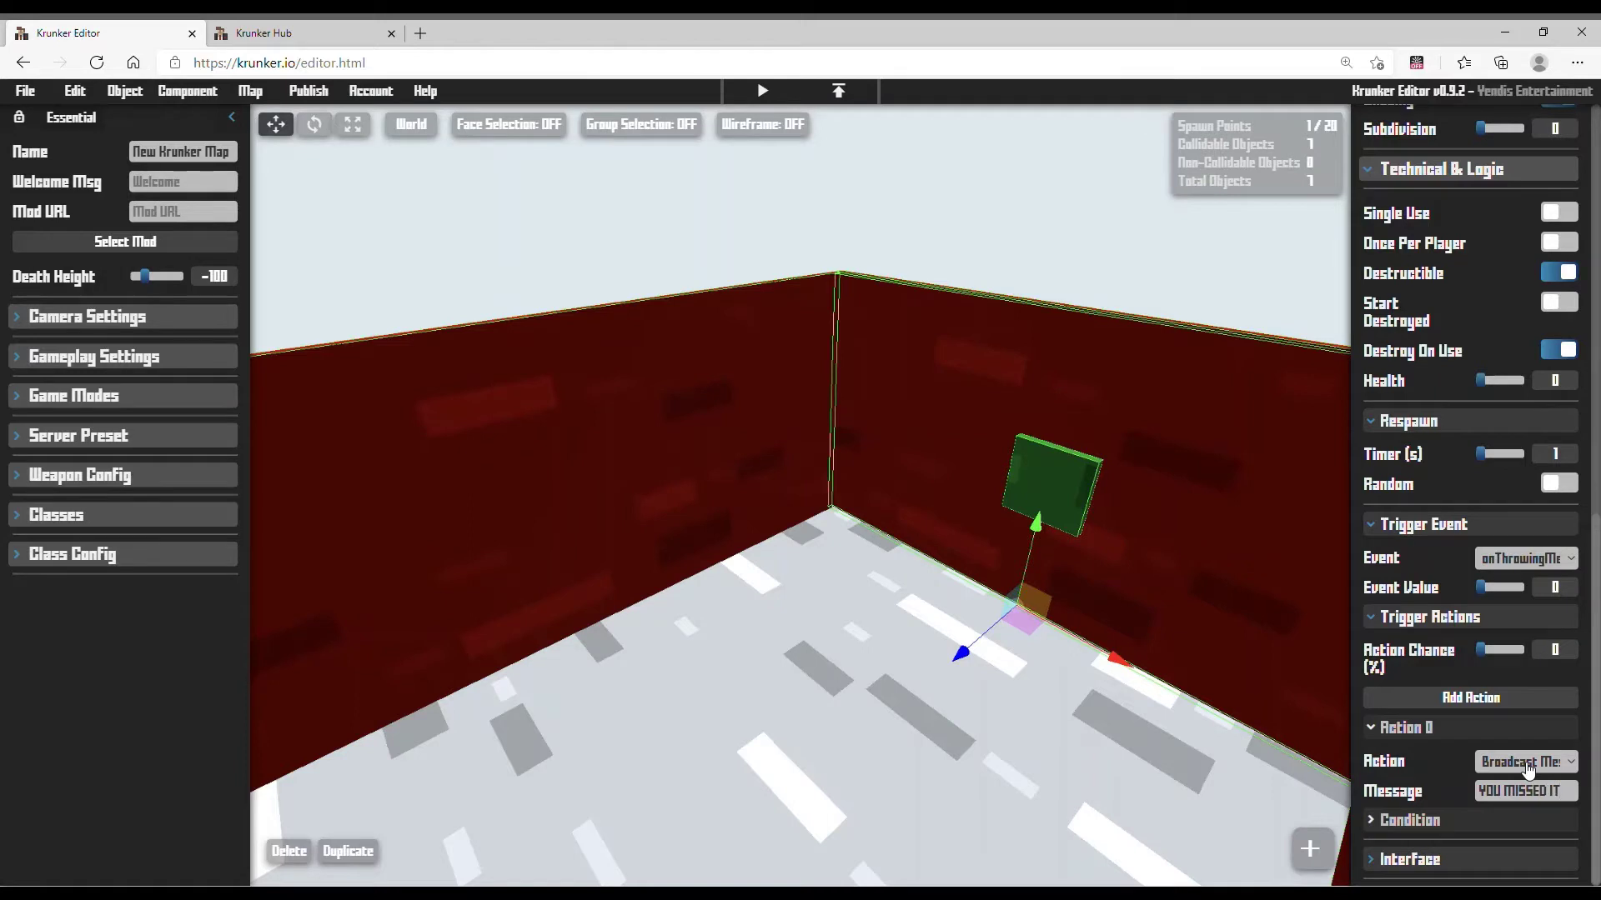
Add a second action to the large far-wall trigger and set it to the Refill Player option.
{"action": "left_click", "coordinate": [1496, 697]}
{"action": "left_click", "coordinate": [1498, 821]}
{"action": "scroll", "coordinate": [1492, 772], "scroll_direction": "down", "scroll_amount": 2}
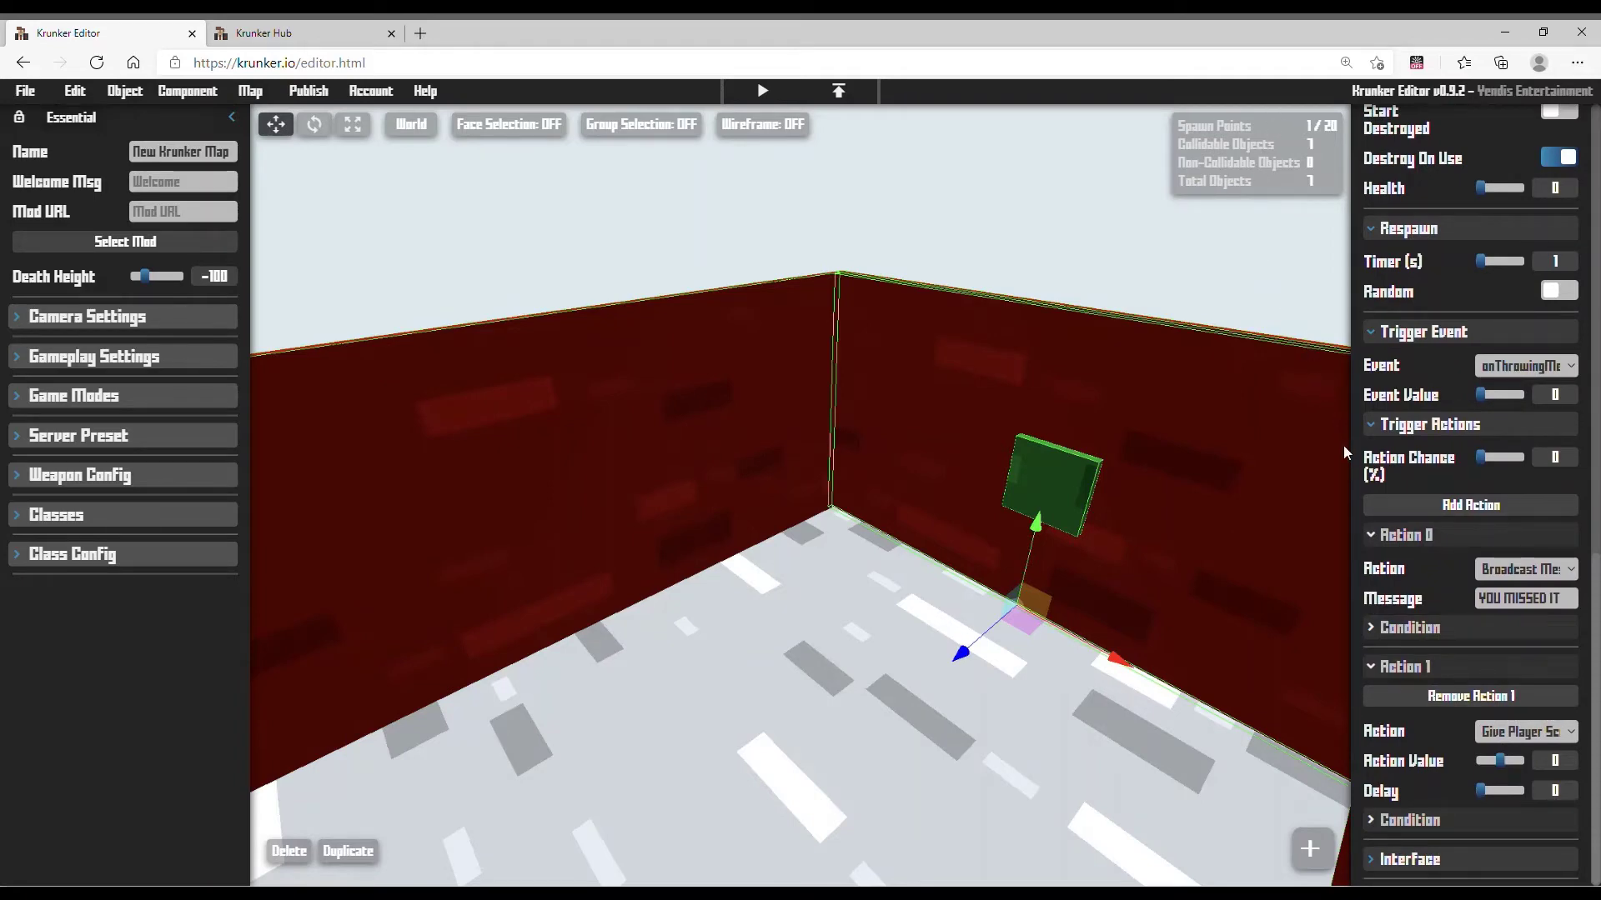
{"action": "key", "text": "Down"}
Duplicate the invisible miss trigger, pull the copy away from the far wall and rotate it parallel to the side walls.
{"action": "right_click_drag", "start_coordinate": [1313, 425], "coordinate": [1034, 508]}
{"action": "key", "text": "s"}
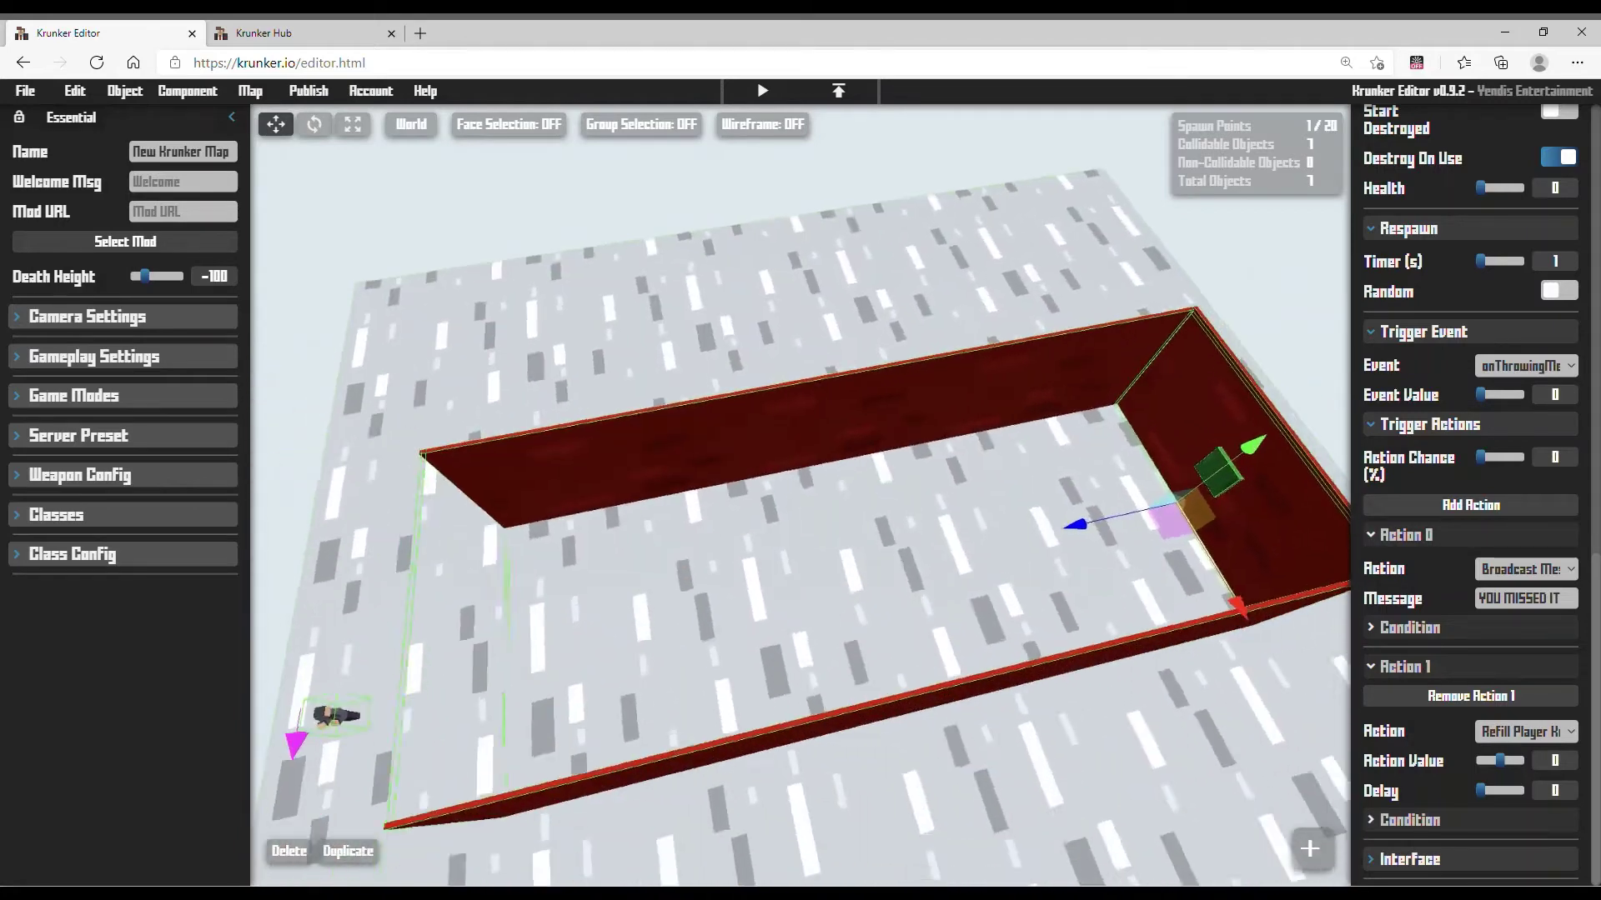
{"action": "right_click_drag", "start_coordinate": [442, 744], "coordinate": [418, 759]}
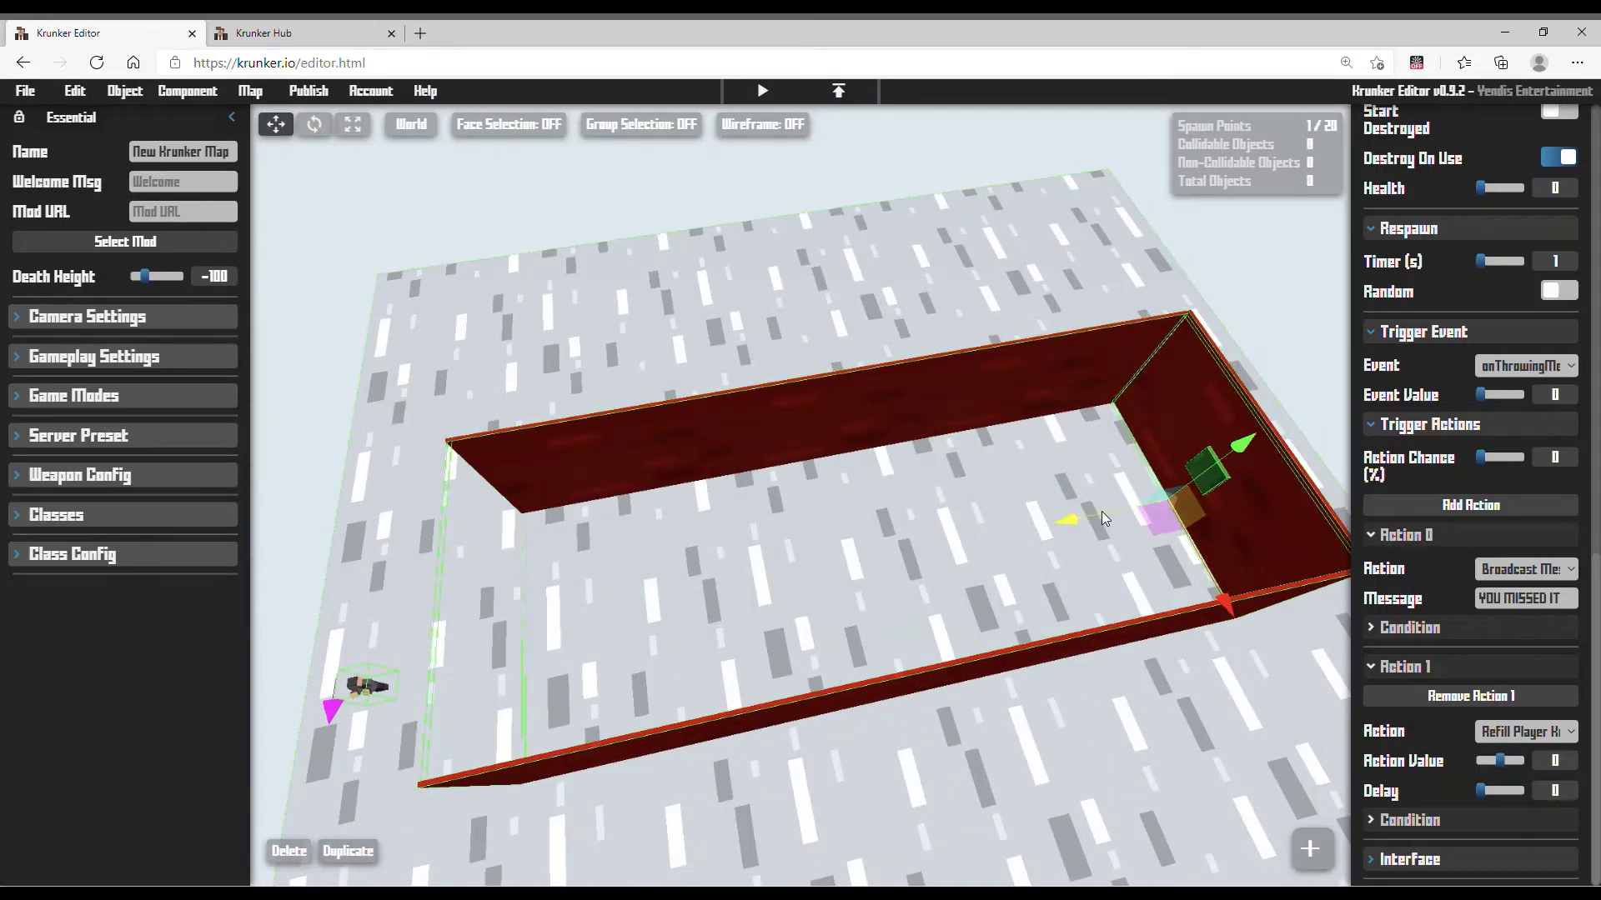
{"action": "left_click_drag", "start_coordinate": [1102, 512], "coordinate": [582, 582]}
{"action": "key", "text": "r"}
{"action": "key", "text": "w"}
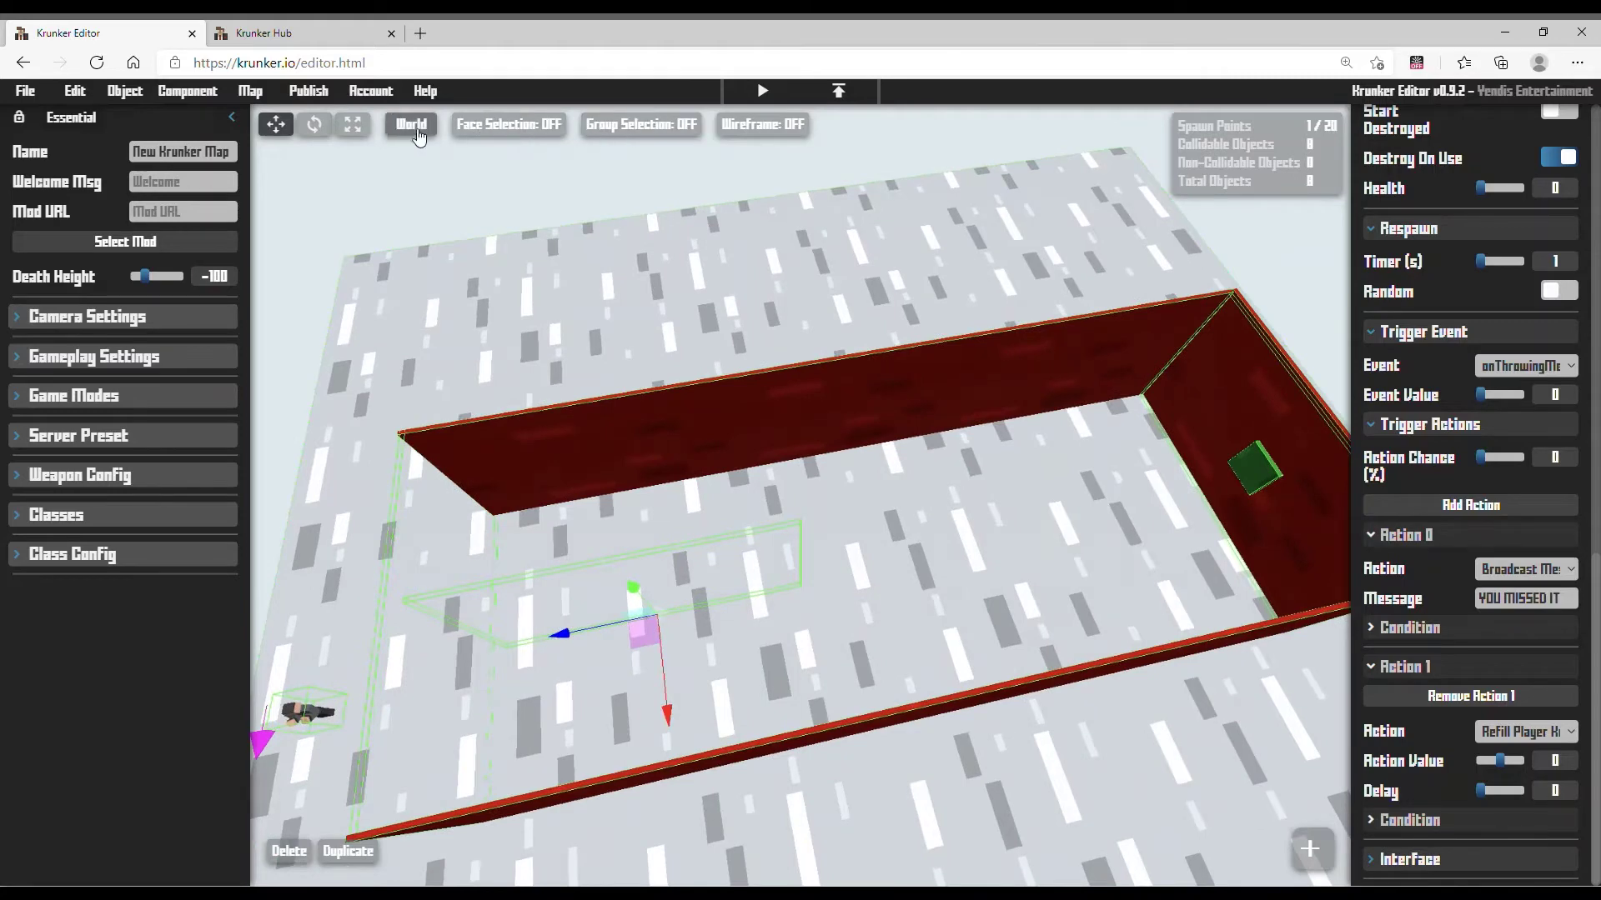
Lengthen the rotated trigger along the lane and move it flush against the inside of one side wall.
{"action": "key", "text": "3"}
{"action": "right_click_drag", "start_coordinate": [604, 659], "coordinate": [493, 459]}
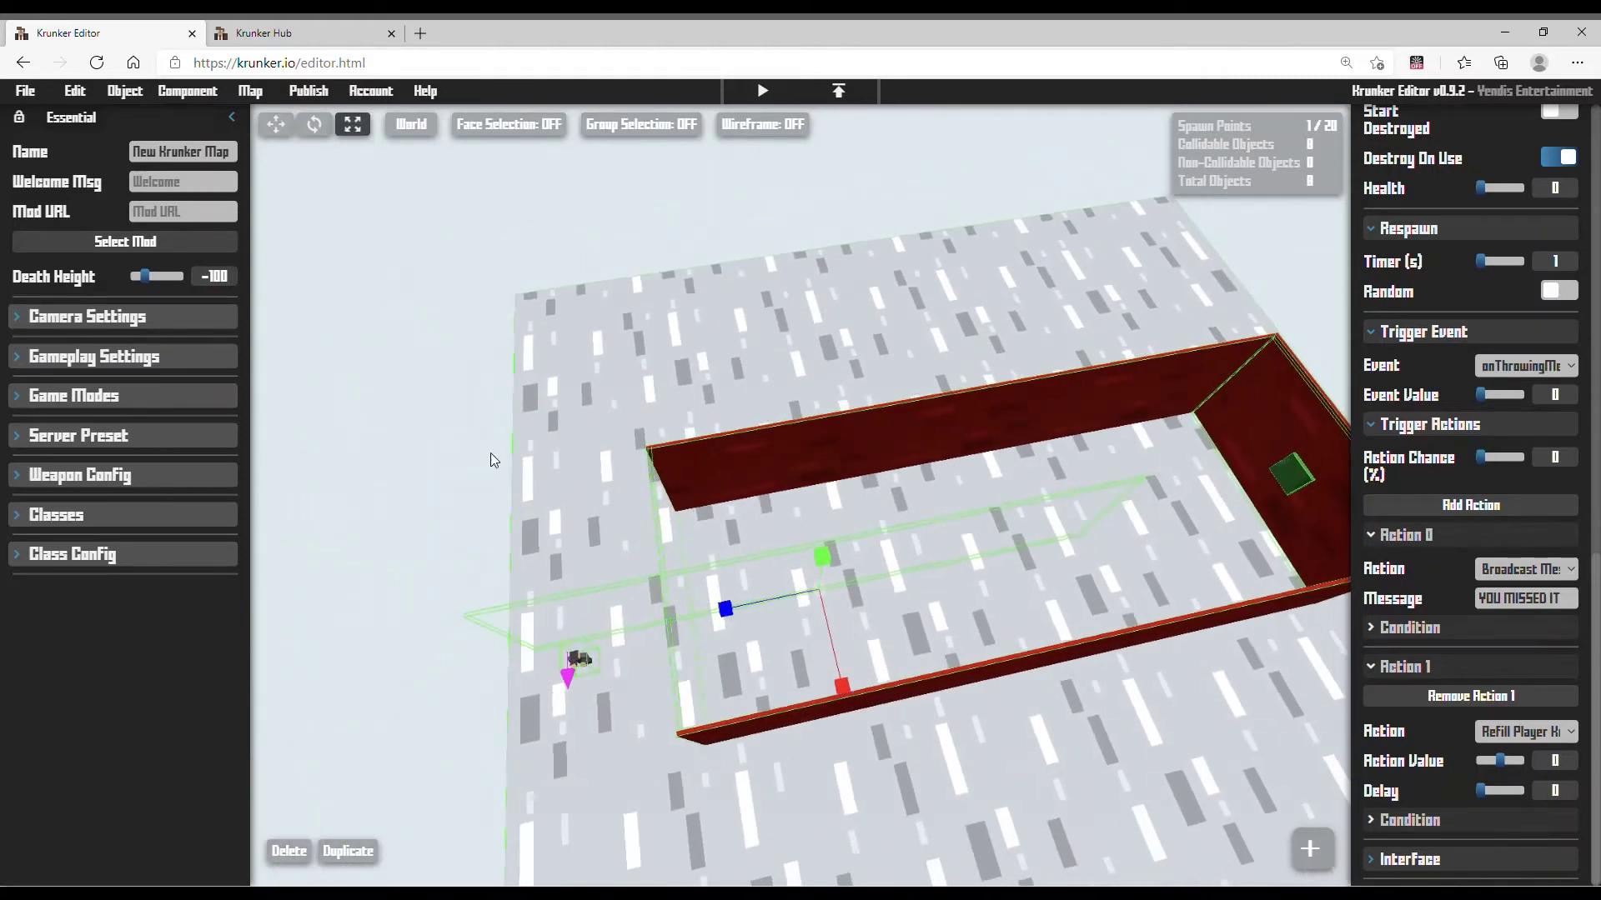
{"action": "key", "text": "1"}
{"action": "left_click_drag", "start_coordinate": [756, 589], "coordinate": [897, 548]}
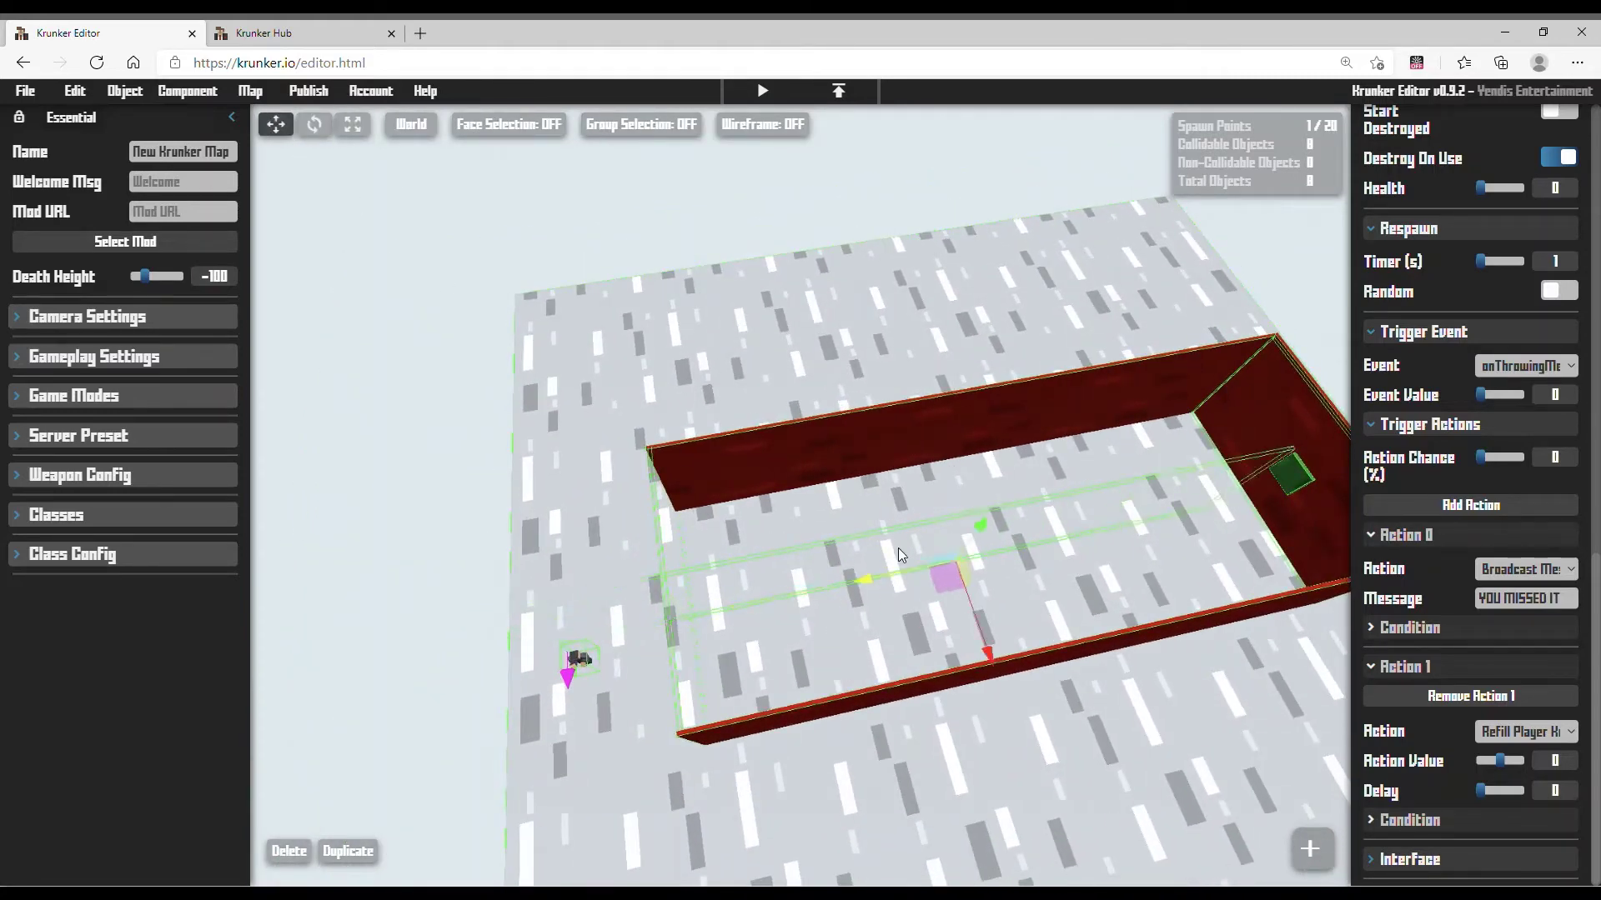
{"action": "left_click_drag", "start_coordinate": [978, 624], "coordinate": [944, 522]}
{"action": "key", "text": "w"}
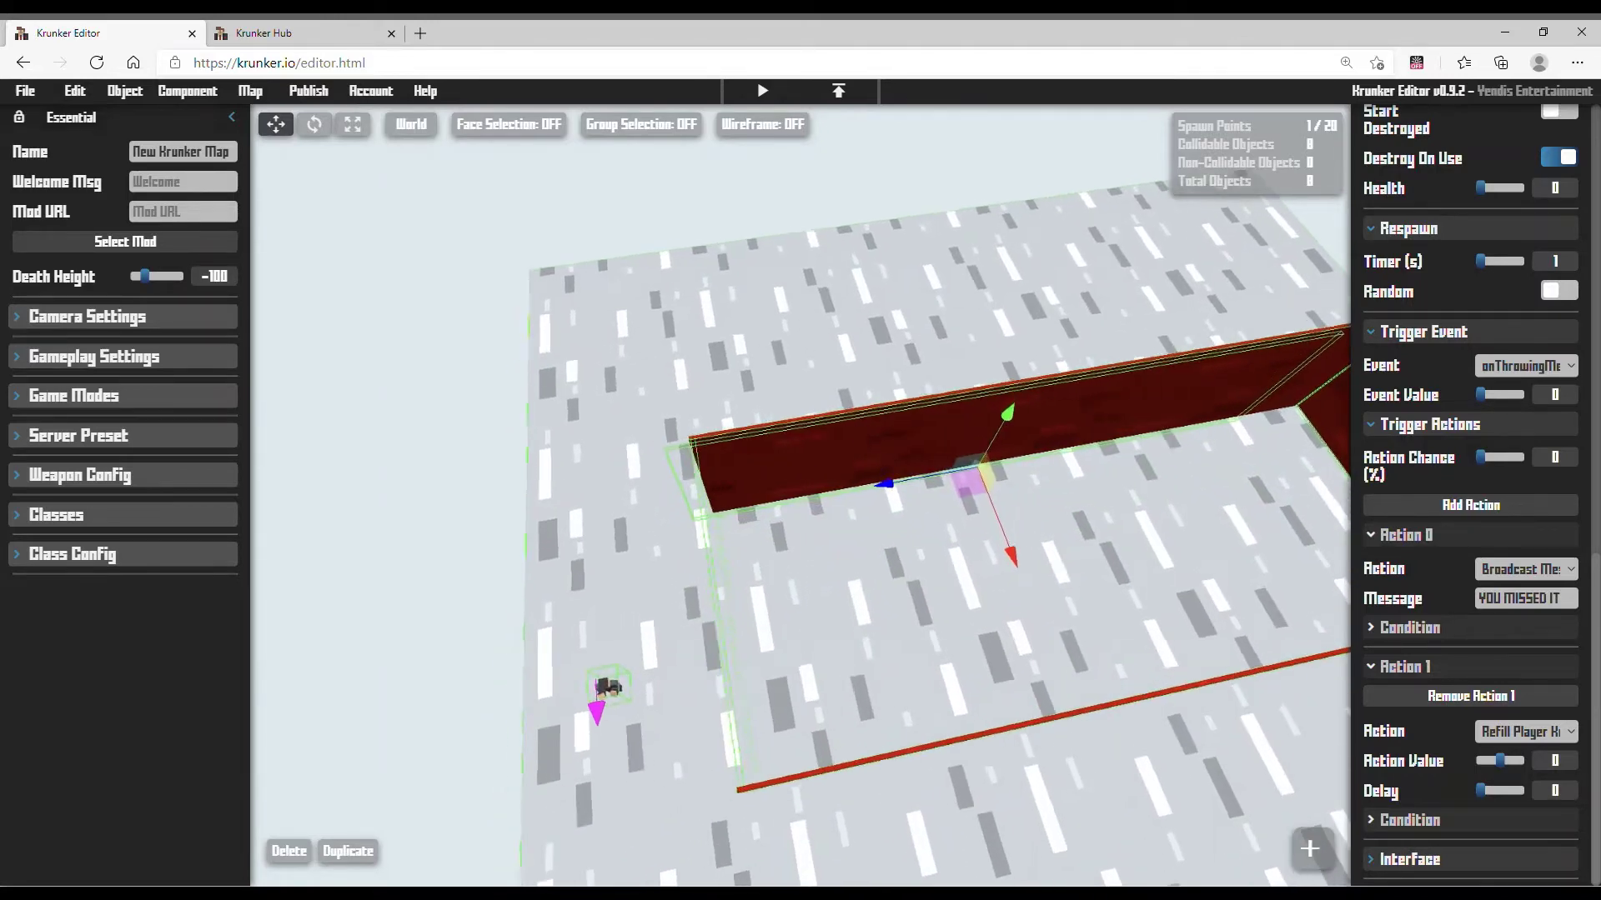
{"action": "key", "text": "d"}
{"action": "left_click_drag", "start_coordinate": [804, 476], "coordinate": [850, 467]}
Stretch the side trigger along Z until it covers the full length of the side wall.
{"action": "scroll", "coordinate": [850, 470], "scroll_direction": "down", "scroll_amount": 5}
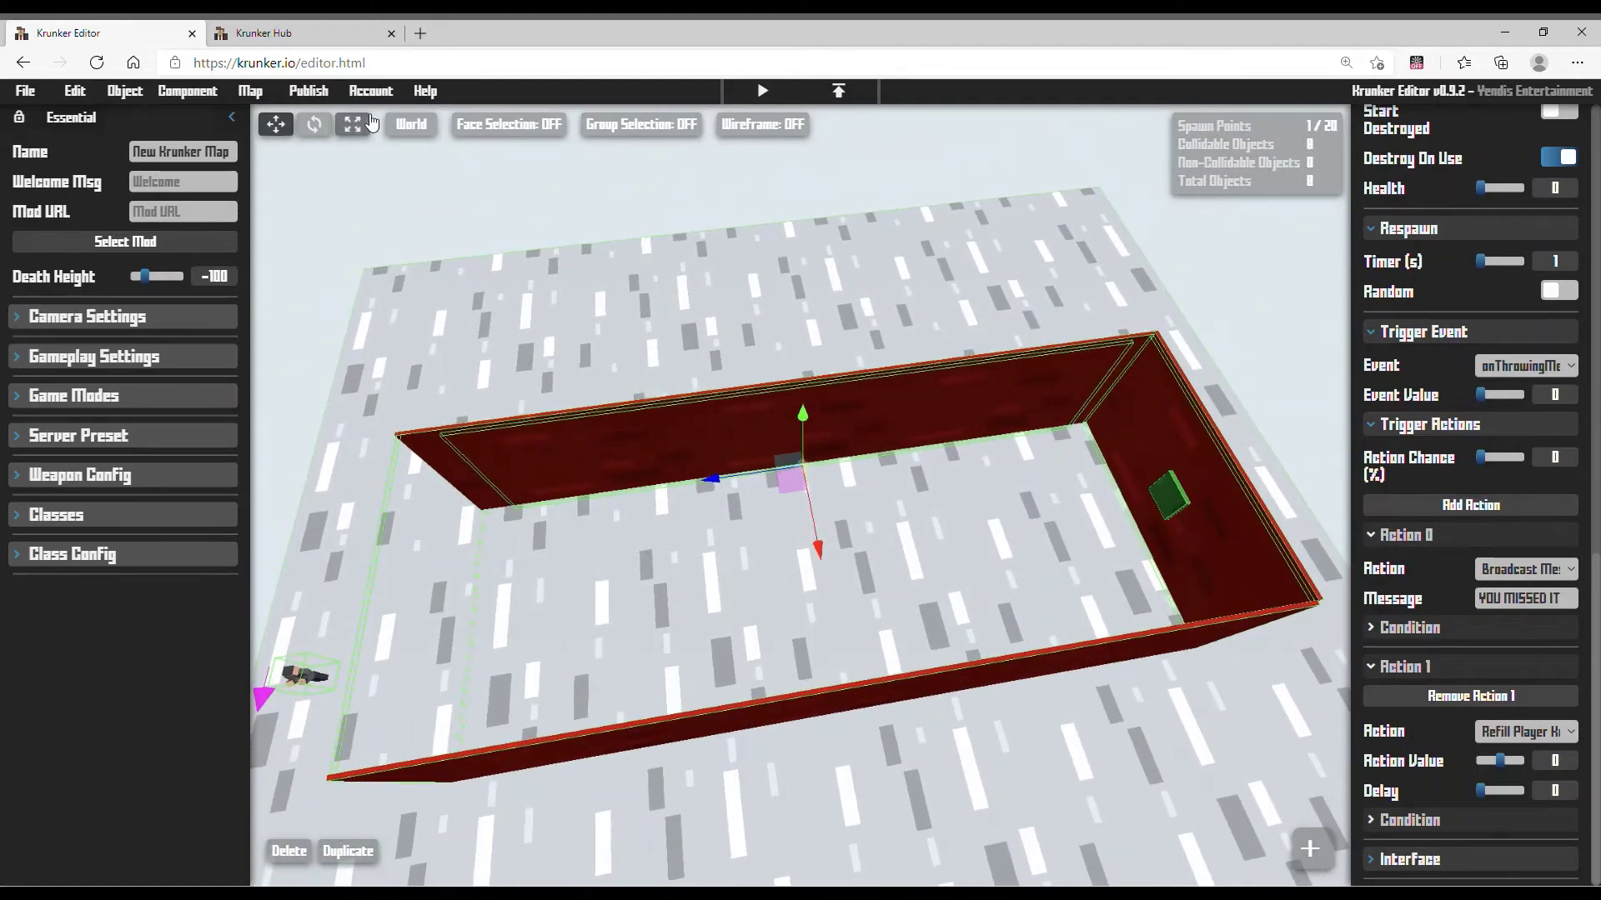
{"action": "left_click", "coordinate": [367, 123]}
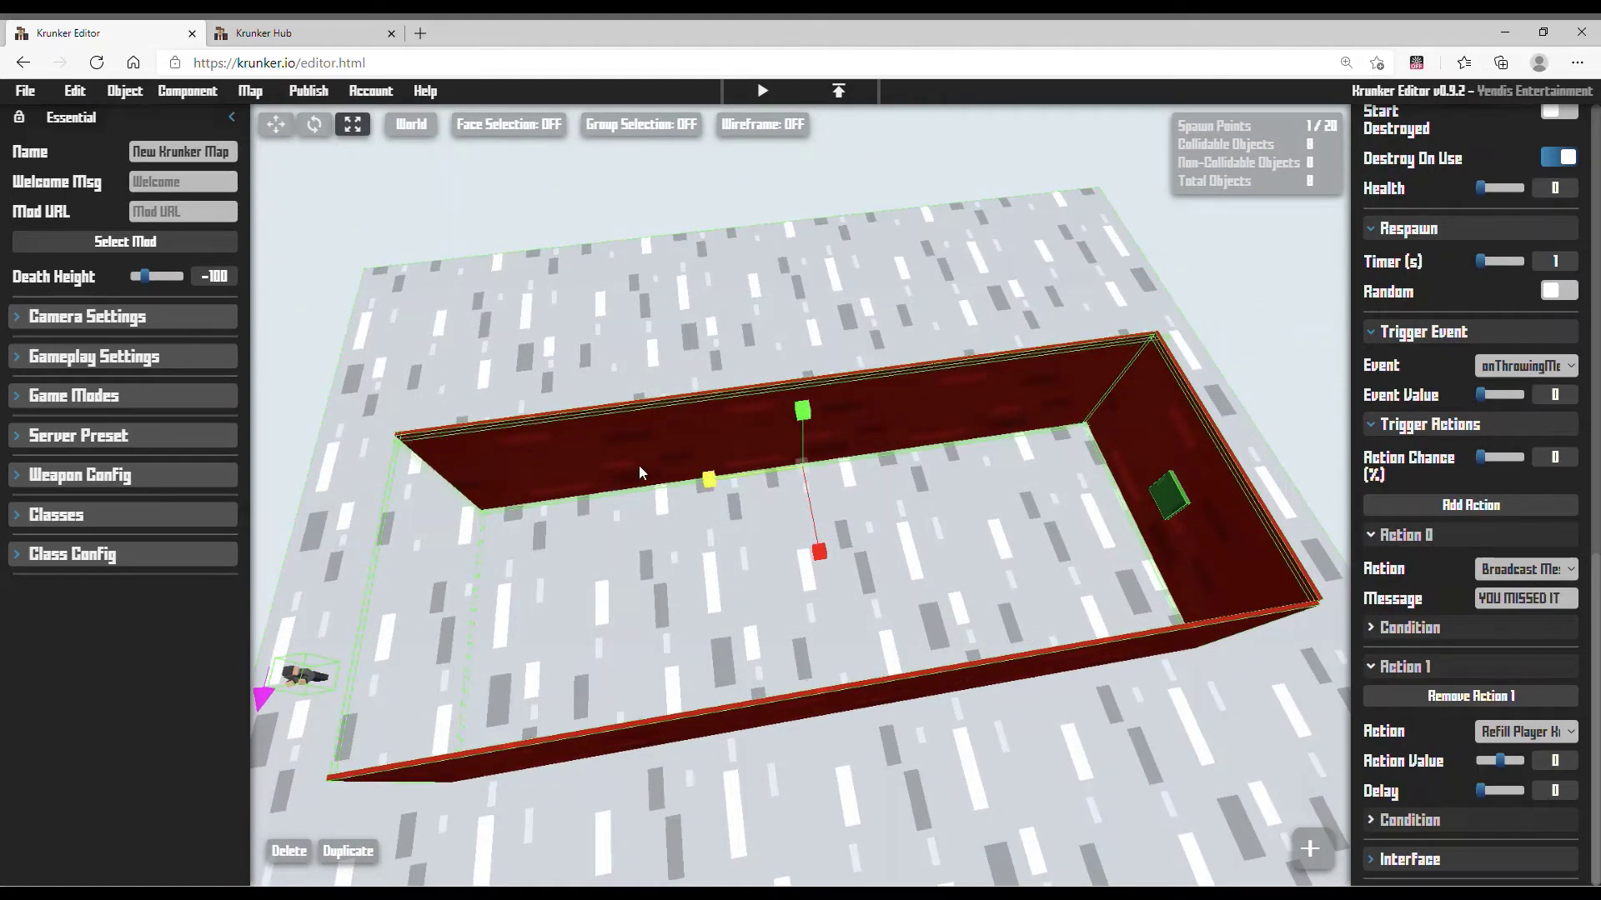
{"action": "left_click", "coordinate": [276, 124]}
Duplicate the side trigger and place the copy against the inside of the opposite side wall.
{"action": "left_click_drag", "start_coordinate": [433, 476], "coordinate": [603, 684]}
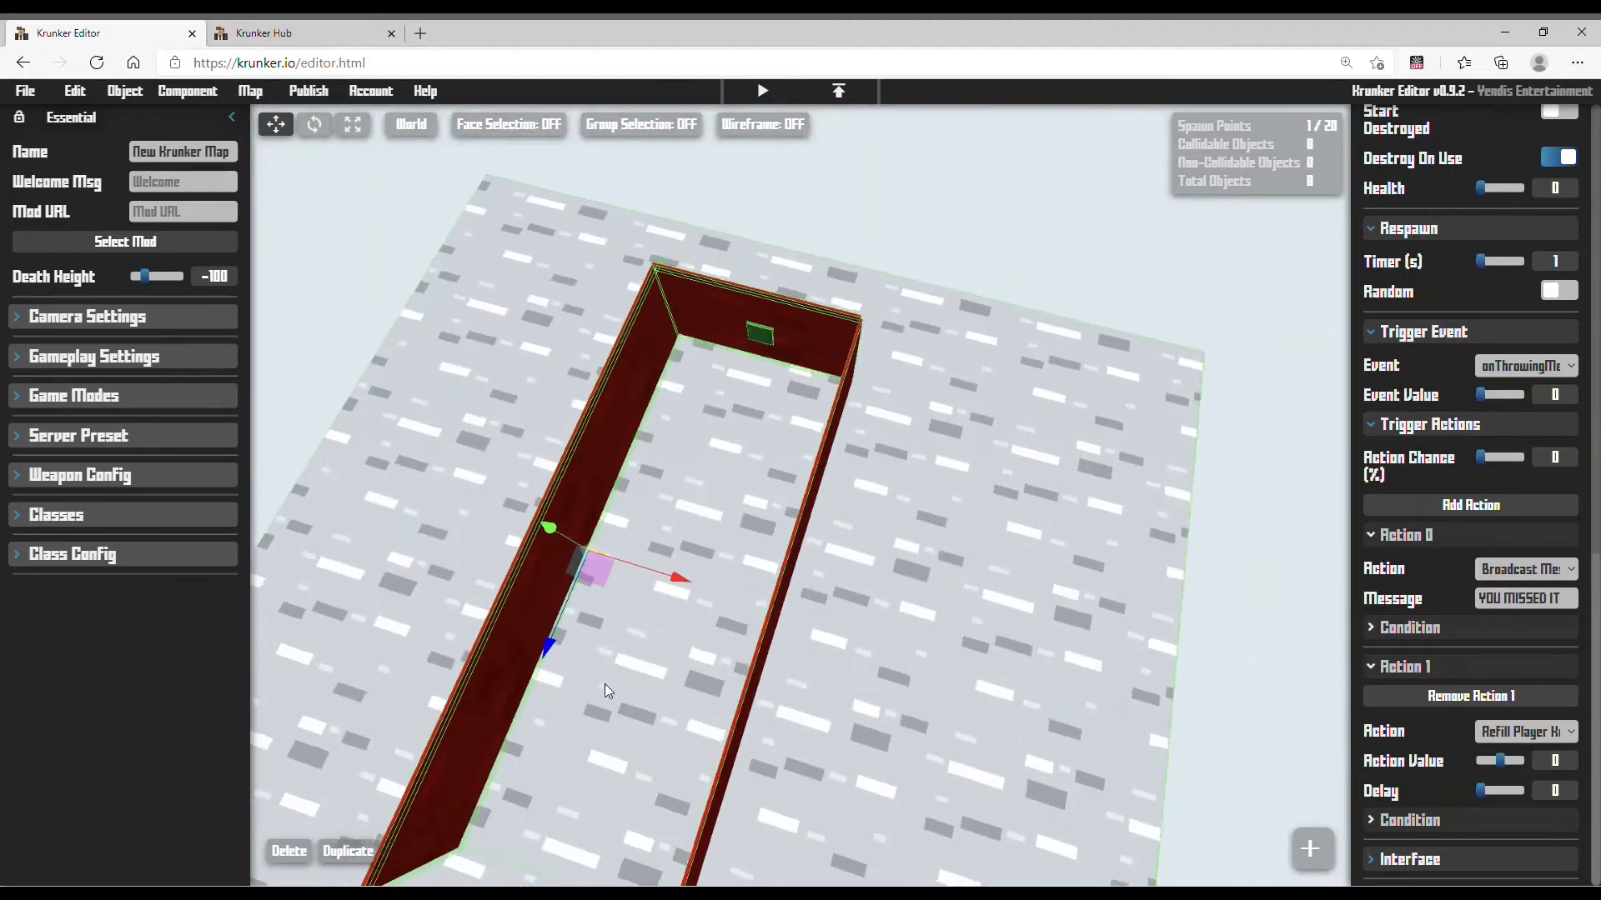
{"action": "scroll", "coordinate": [584, 696], "scroll_direction": "down", "scroll_amount": 3}
{"action": "left_click_drag", "start_coordinate": [710, 568], "coordinate": [782, 623]}
{"action": "scroll", "coordinate": [775, 626], "scroll_direction": "up", "scroll_amount": 7}
{"action": "scroll", "coordinate": [782, 624], "scroll_direction": "down", "scroll_amount": 4}
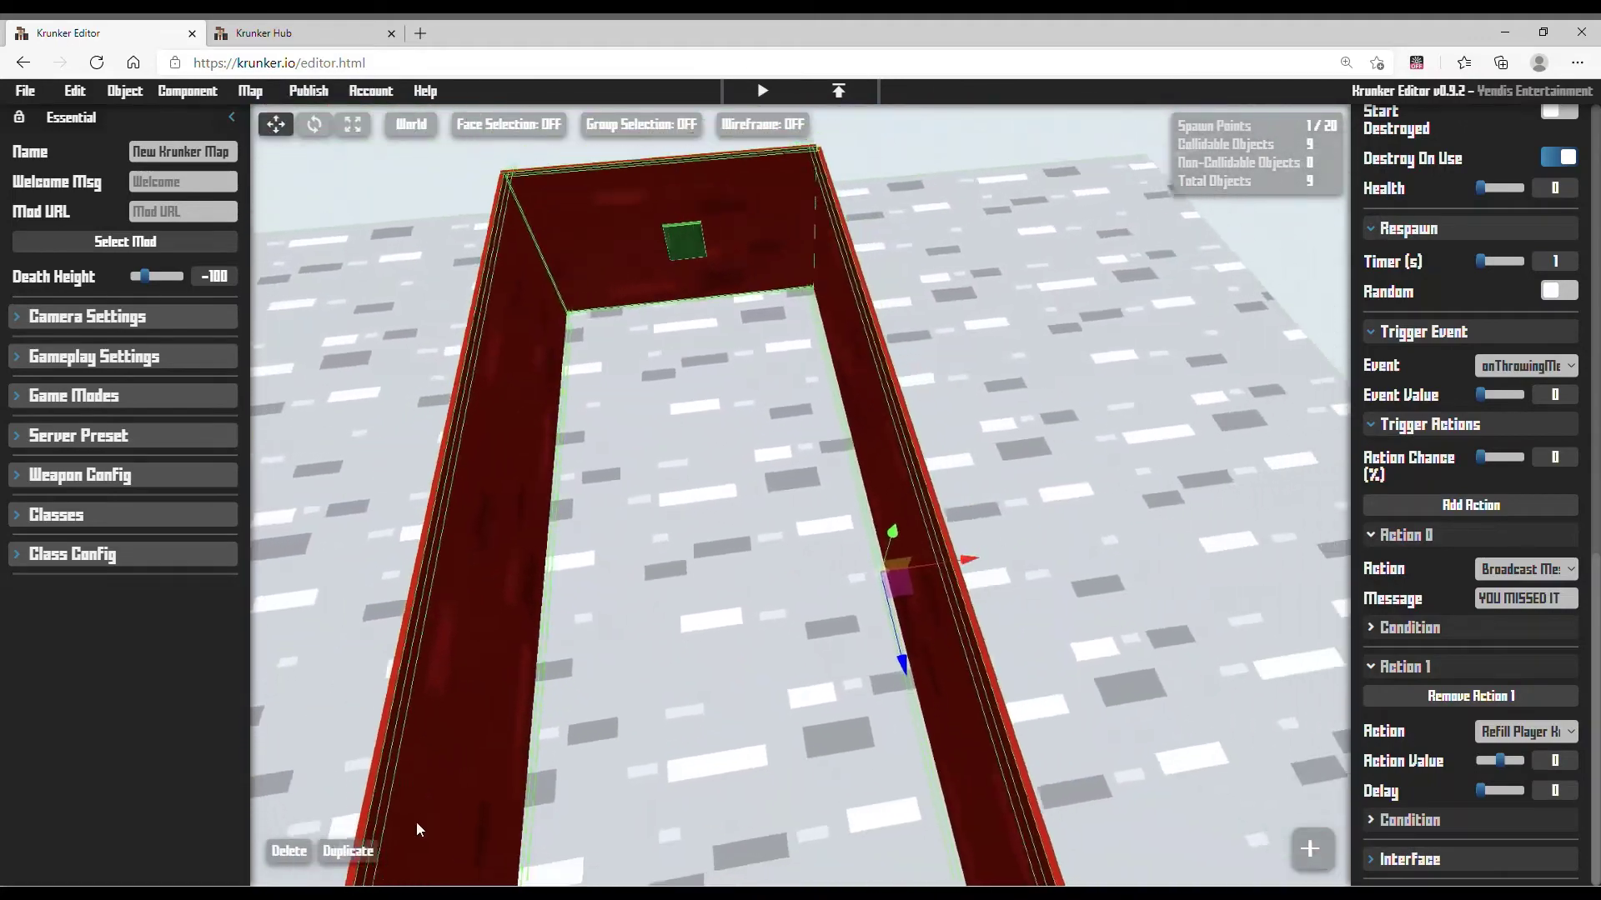
Place another copy of the side trigger in the lane's middle and scale it low and wide to cover the floor.
{"action": "left_click_drag", "start_coordinate": [849, 565], "coordinate": [785, 575]}
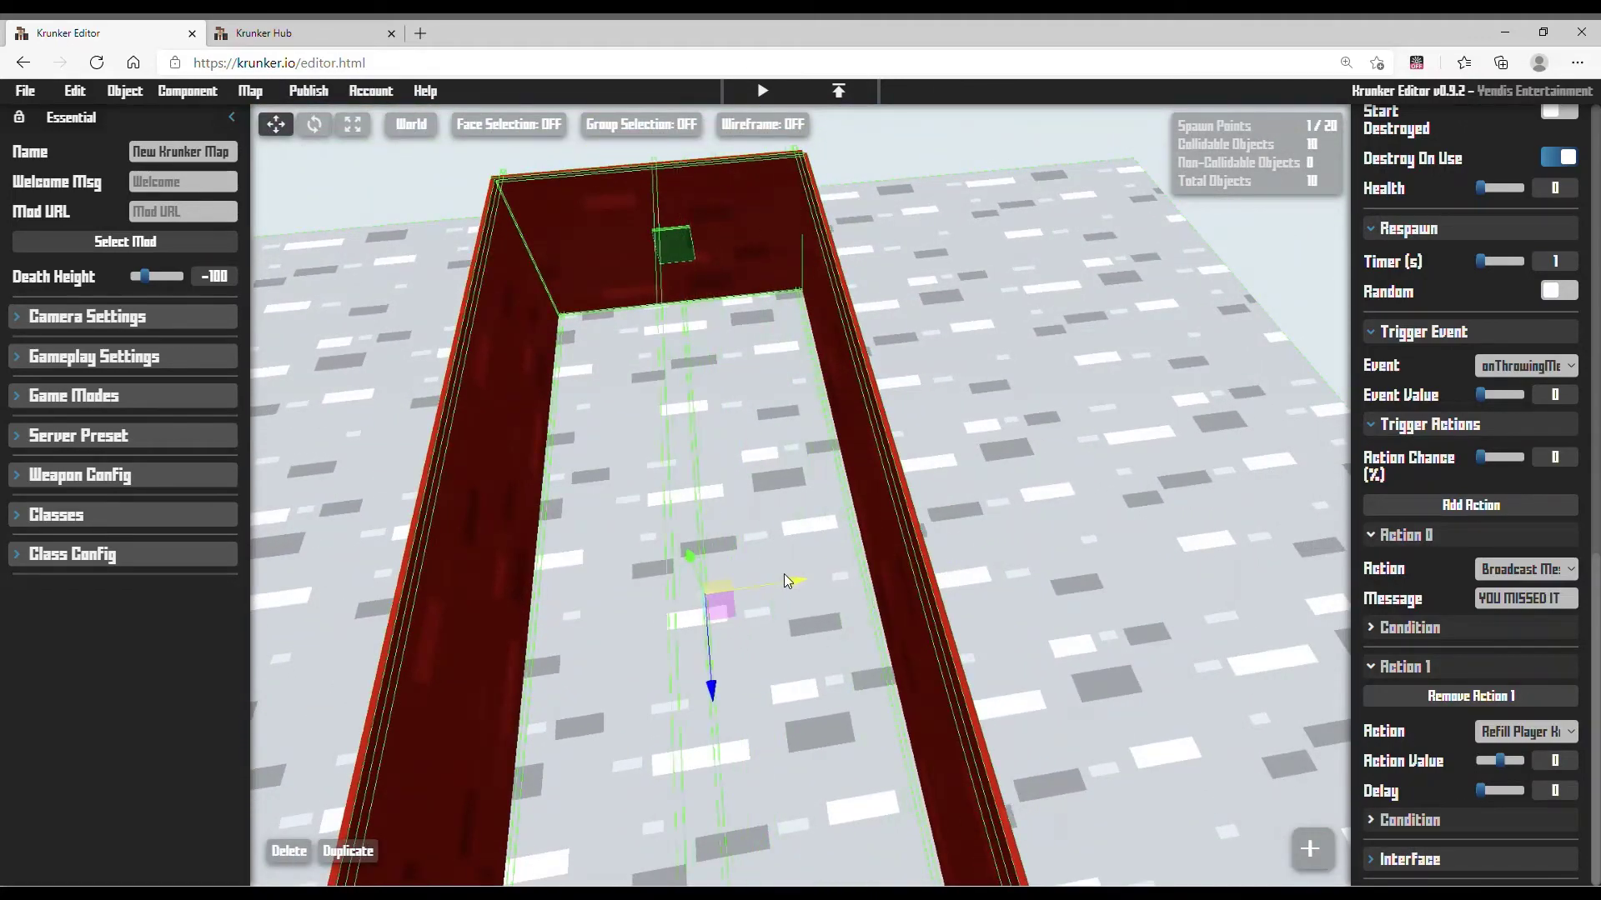
{"action": "left_click", "coordinate": [363, 135]}
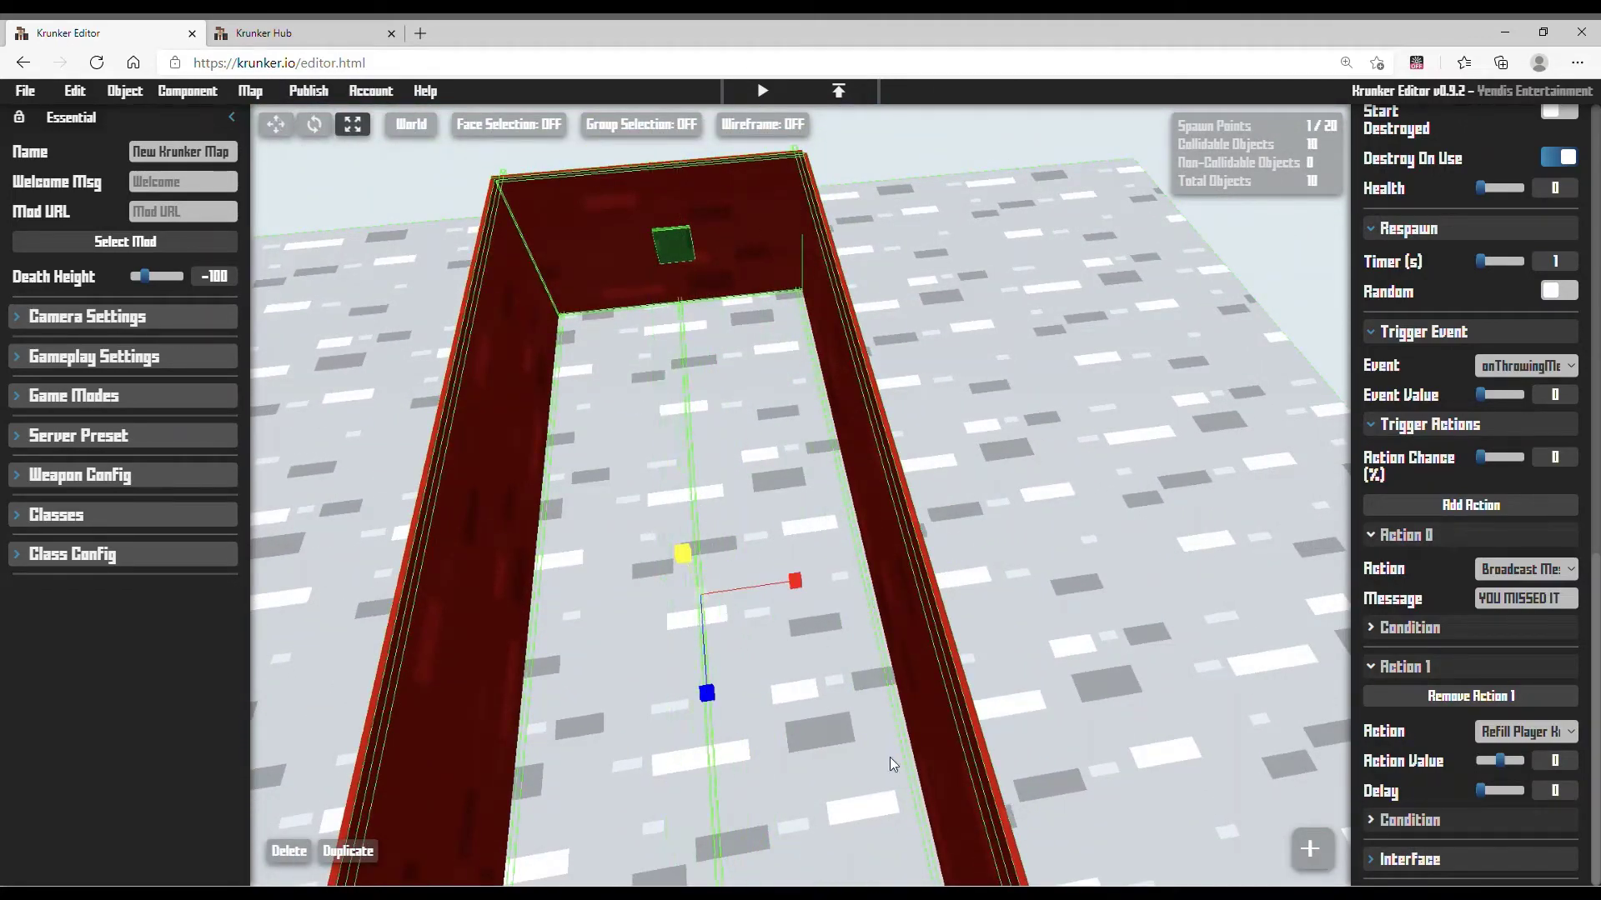
{"action": "mouse_move", "coordinate": [1063, 567]}
{"action": "left_mouse_down"}
{"action": "mouse_move", "coordinate": [1100, 561]}
{"action": "mouse_move", "coordinate": [1052, 571]}
{"action": "left_mouse_up"}
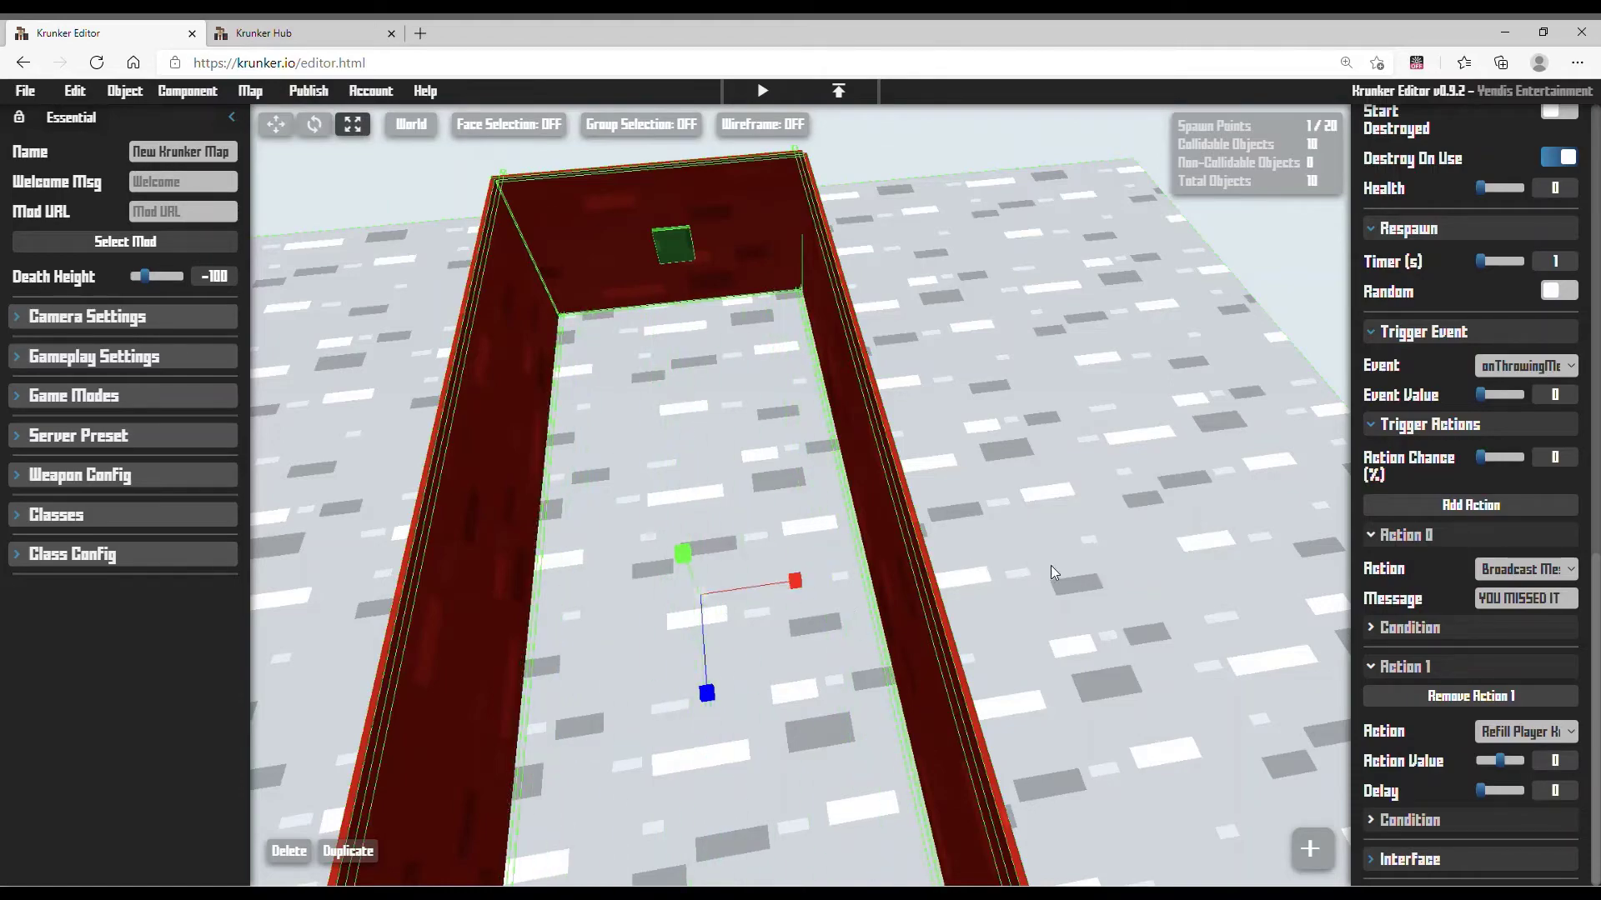
{"action": "left_click", "coordinate": [279, 130]}
Duplicate the floor trigger and raise the copy to the top of the walls as a ceiling trigger.
{"action": "right_click_drag", "start_coordinate": [467, 292], "coordinate": [109, 513]}
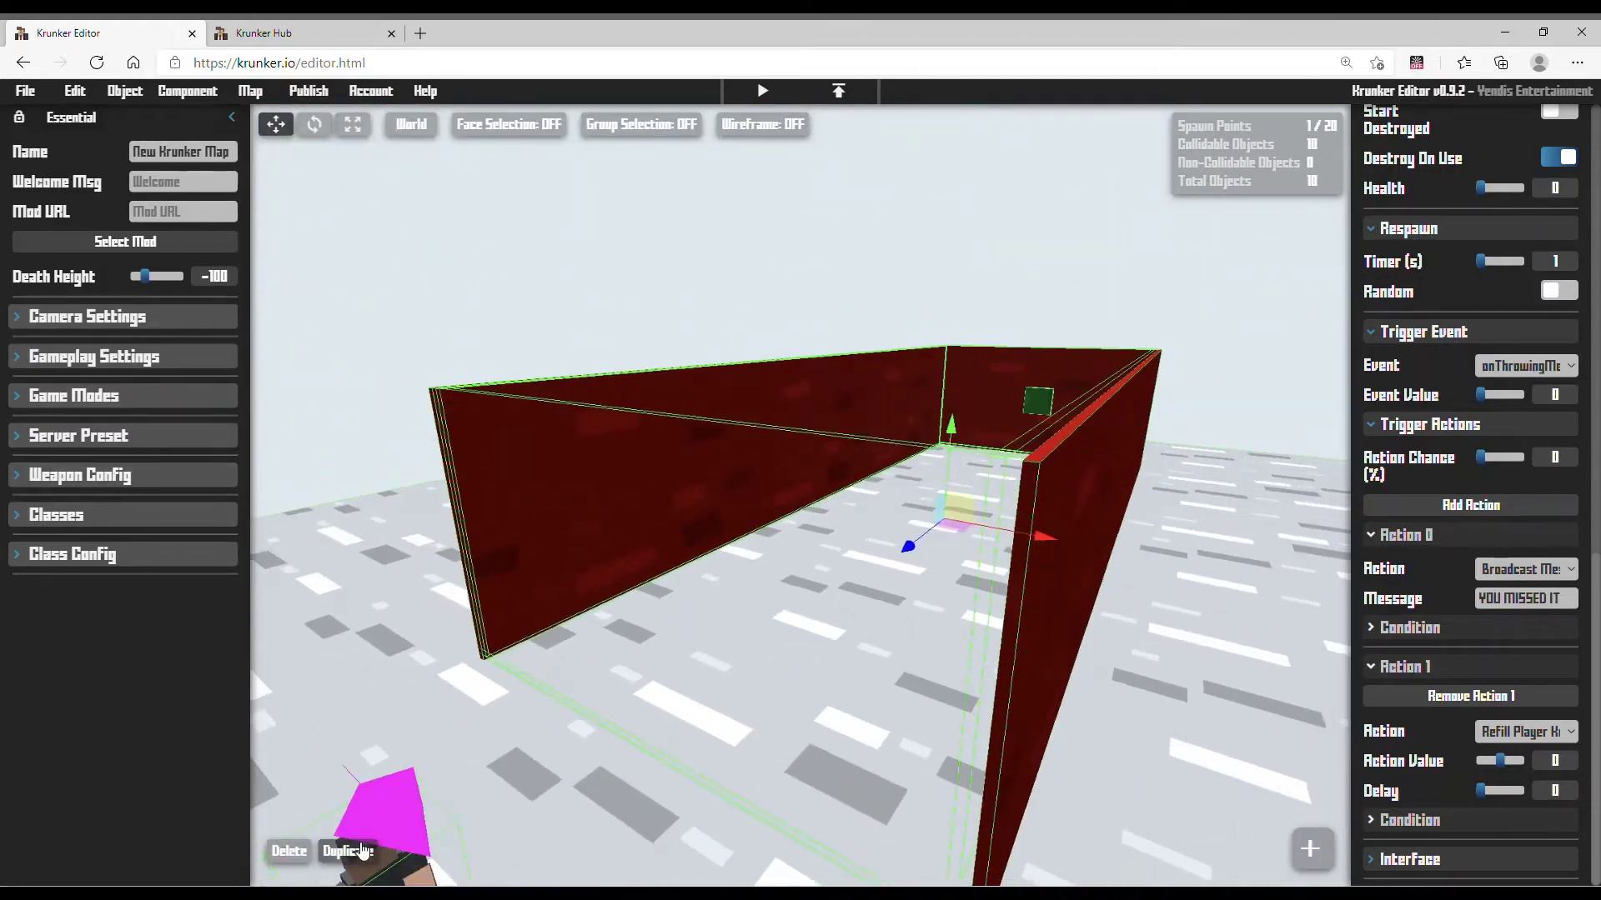
{"action": "left_click", "coordinate": [363, 850]}
{"action": "left_click_drag", "start_coordinate": [955, 427], "coordinate": [941, 279]}
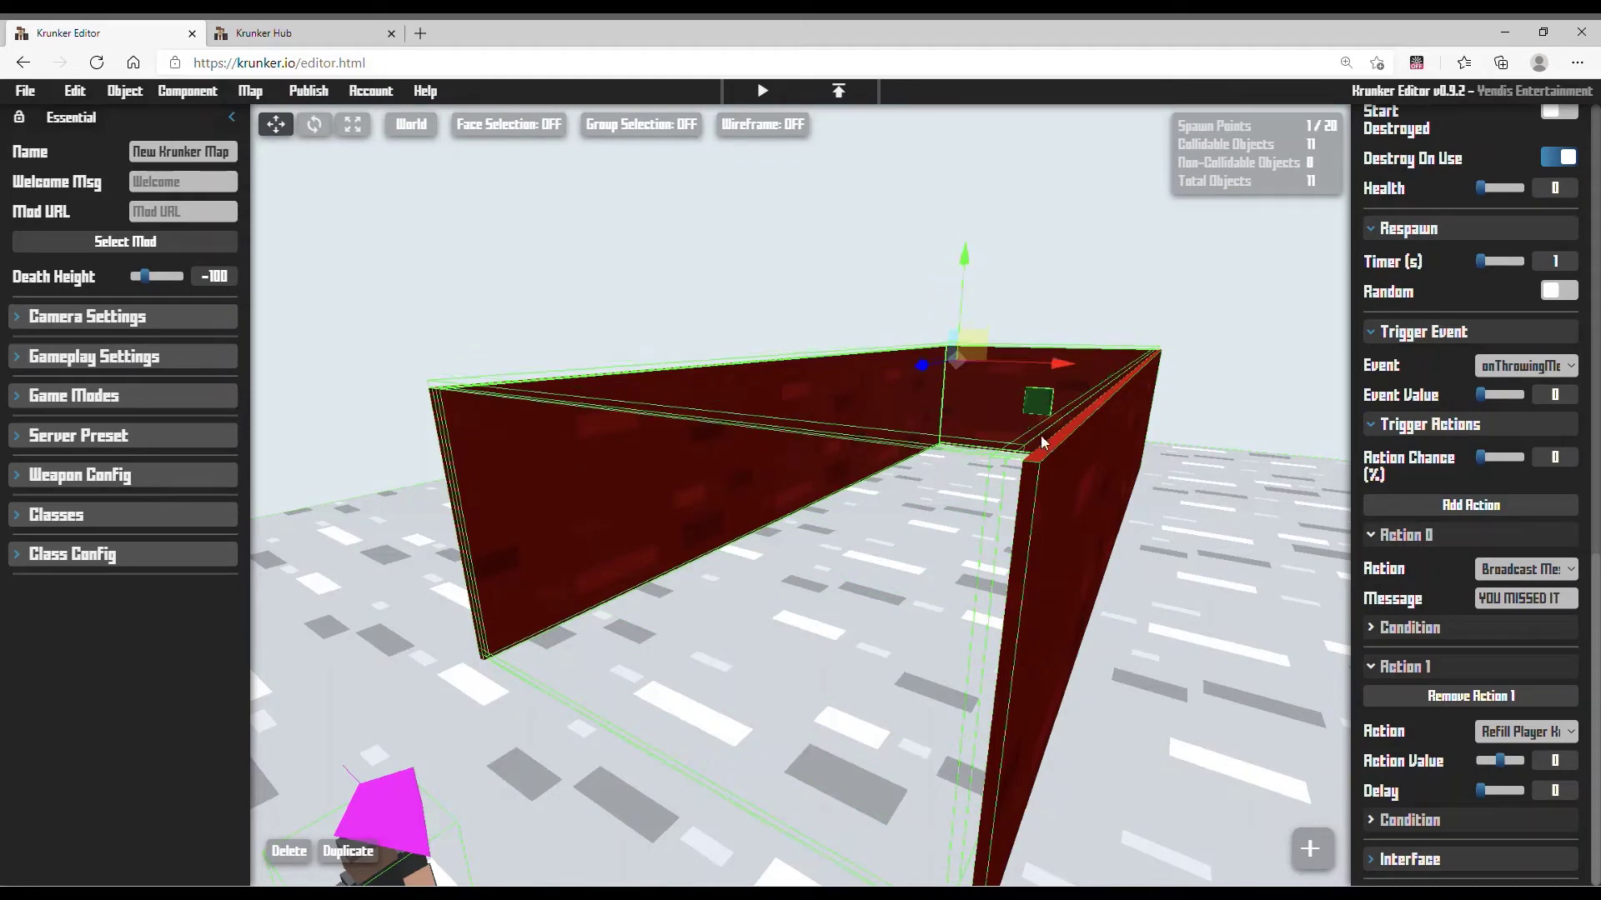
Duplicate a red side wall, raise the copy to the top of the walls and flatten it into a roof slab.
{"action": "right_click_drag", "start_coordinate": [1041, 442], "coordinate": [931, 546]}
{"action": "left_click", "coordinate": [929, 547]}
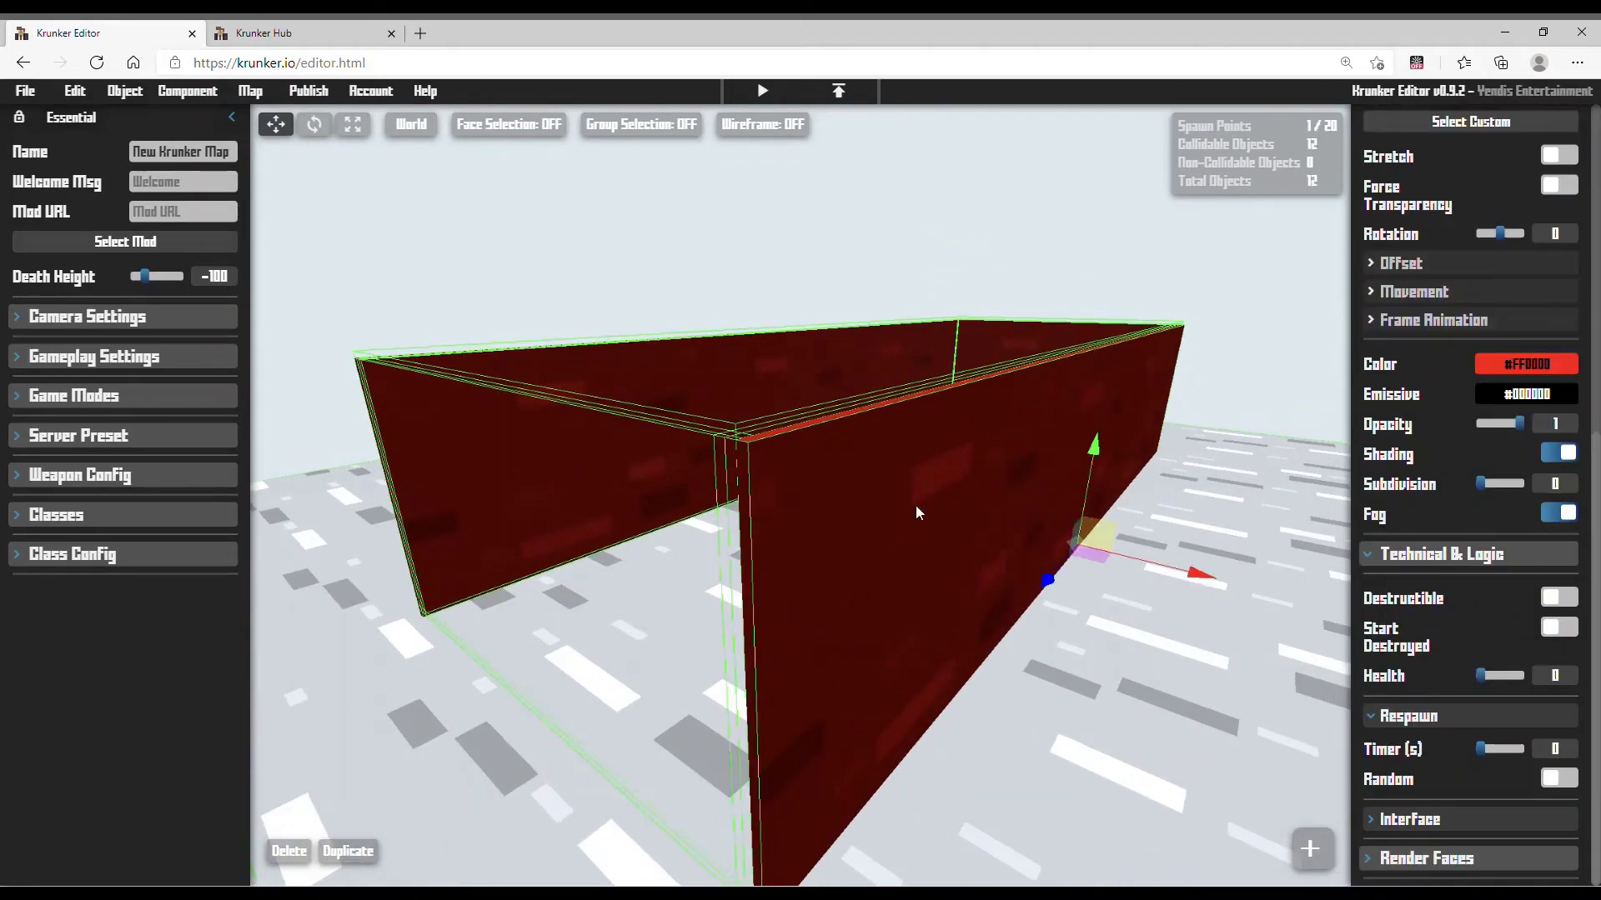
{"action": "left_click_drag", "start_coordinate": [1107, 472], "coordinate": [1192, 421]}
{"action": "left_click", "coordinate": [351, 129]}
{"action": "left_click_drag", "start_coordinate": [1230, 362], "coordinate": [1263, 365]}
{"action": "key", "text": "s"}
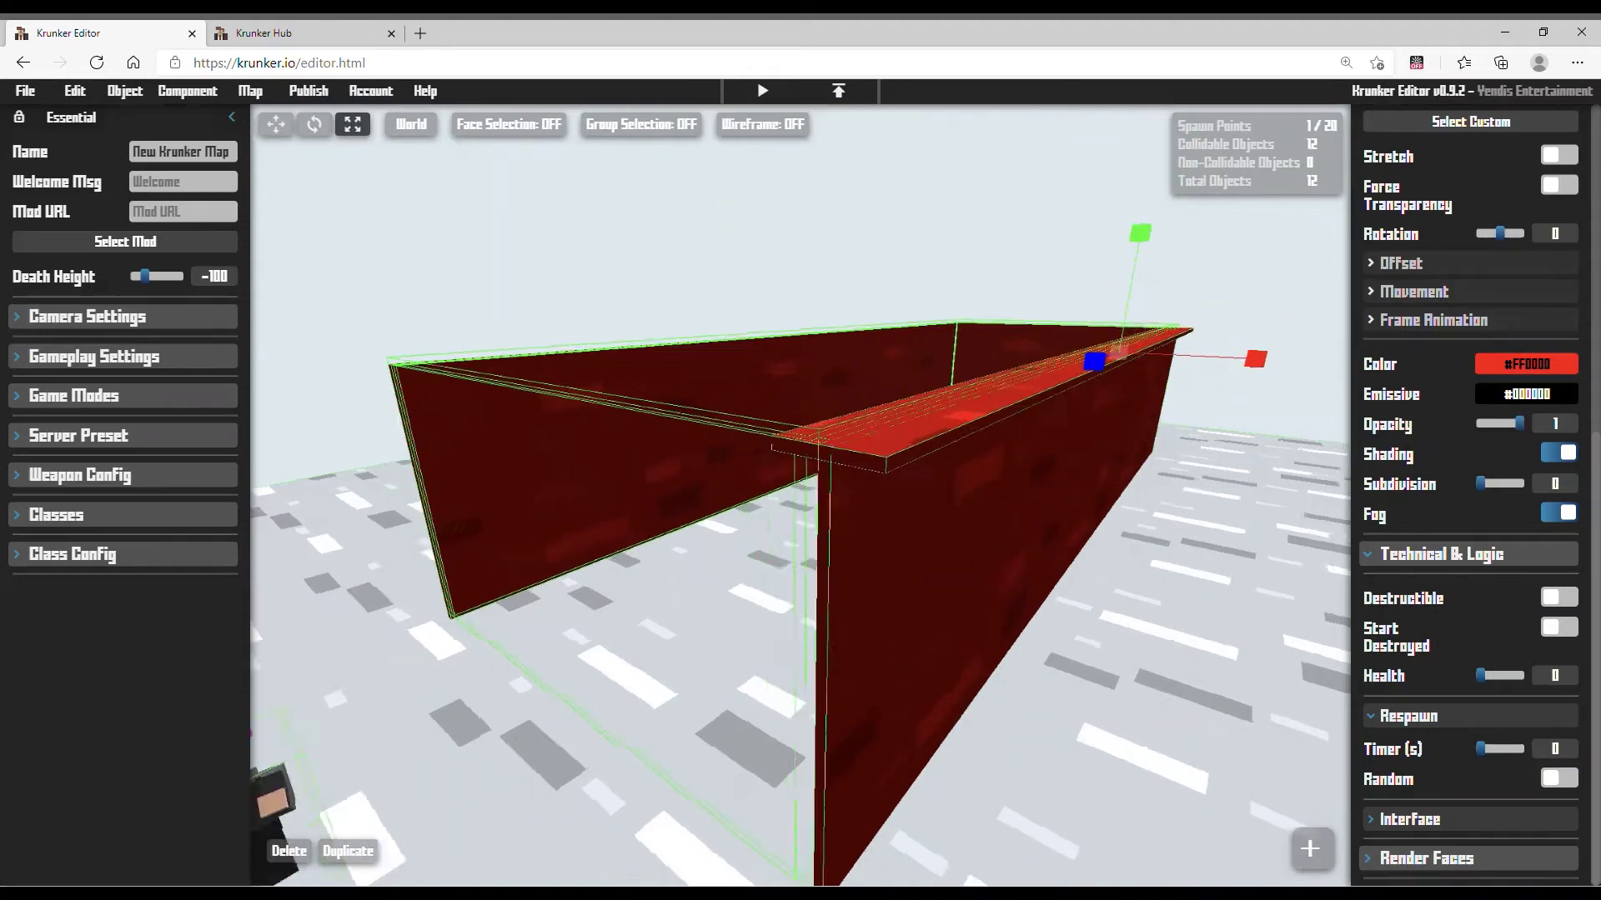
Widen and reposition the red roof slab so it spans both side walls above the ceiling trigger.
{"action": "right_click_drag", "start_coordinate": [1263, 364], "coordinate": [860, 344]}
{"action": "left_click_drag", "start_coordinate": [852, 372], "coordinate": [905, 388]}
{"action": "left_click", "coordinate": [286, 135]}
{"action": "key", "text": "a"}
{"action": "left_click", "coordinate": [358, 128]}
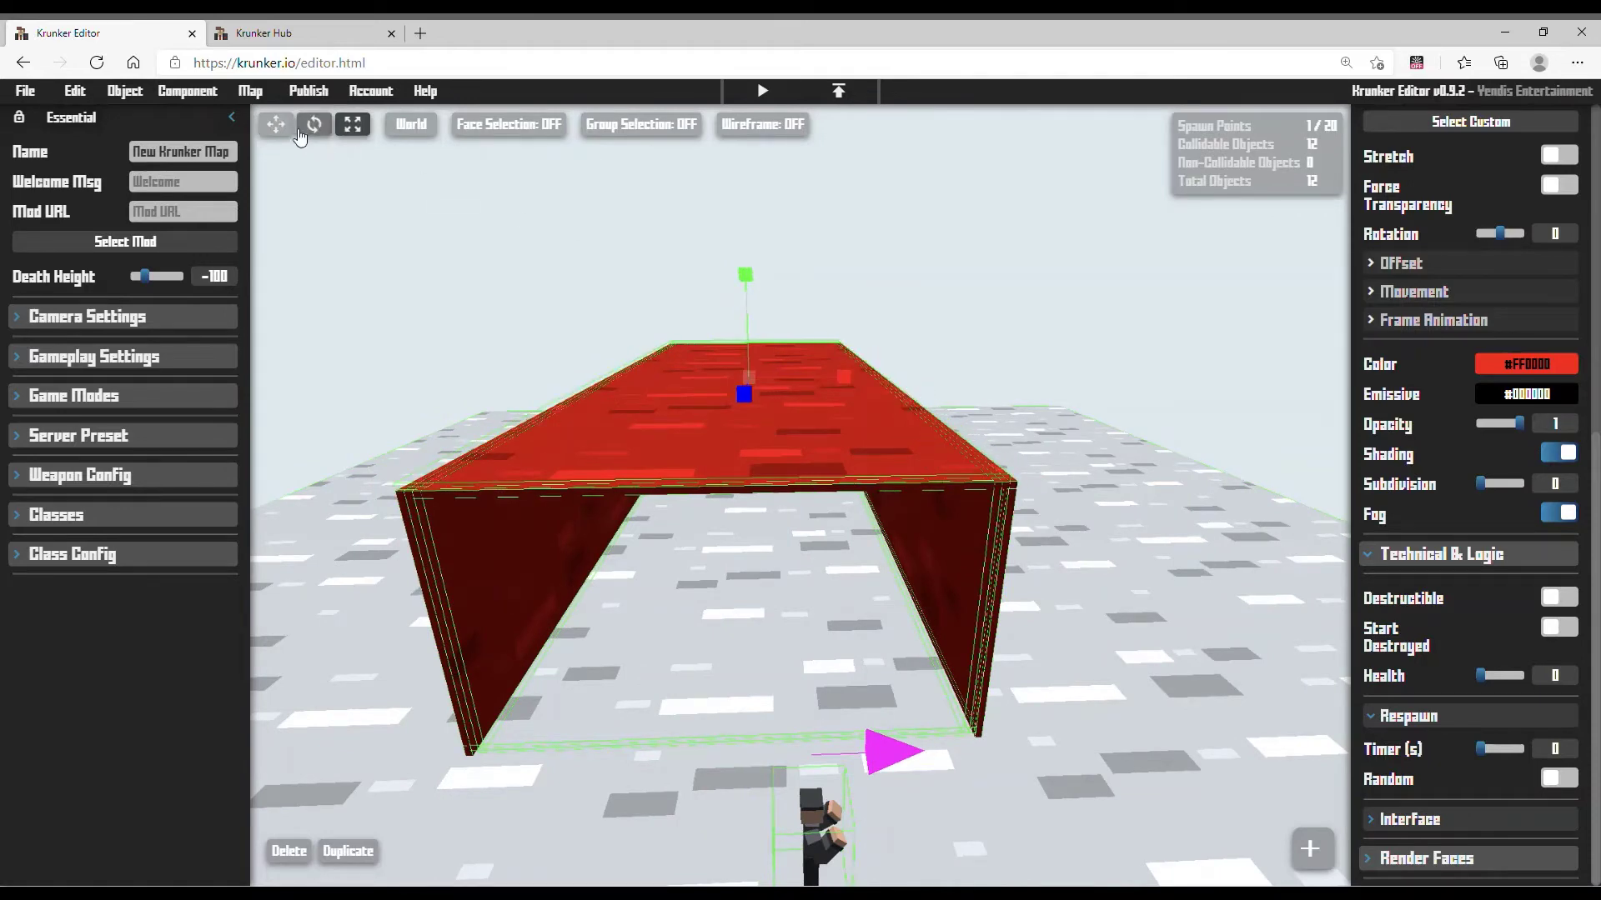
{"action": "left_click", "coordinate": [276, 126]}
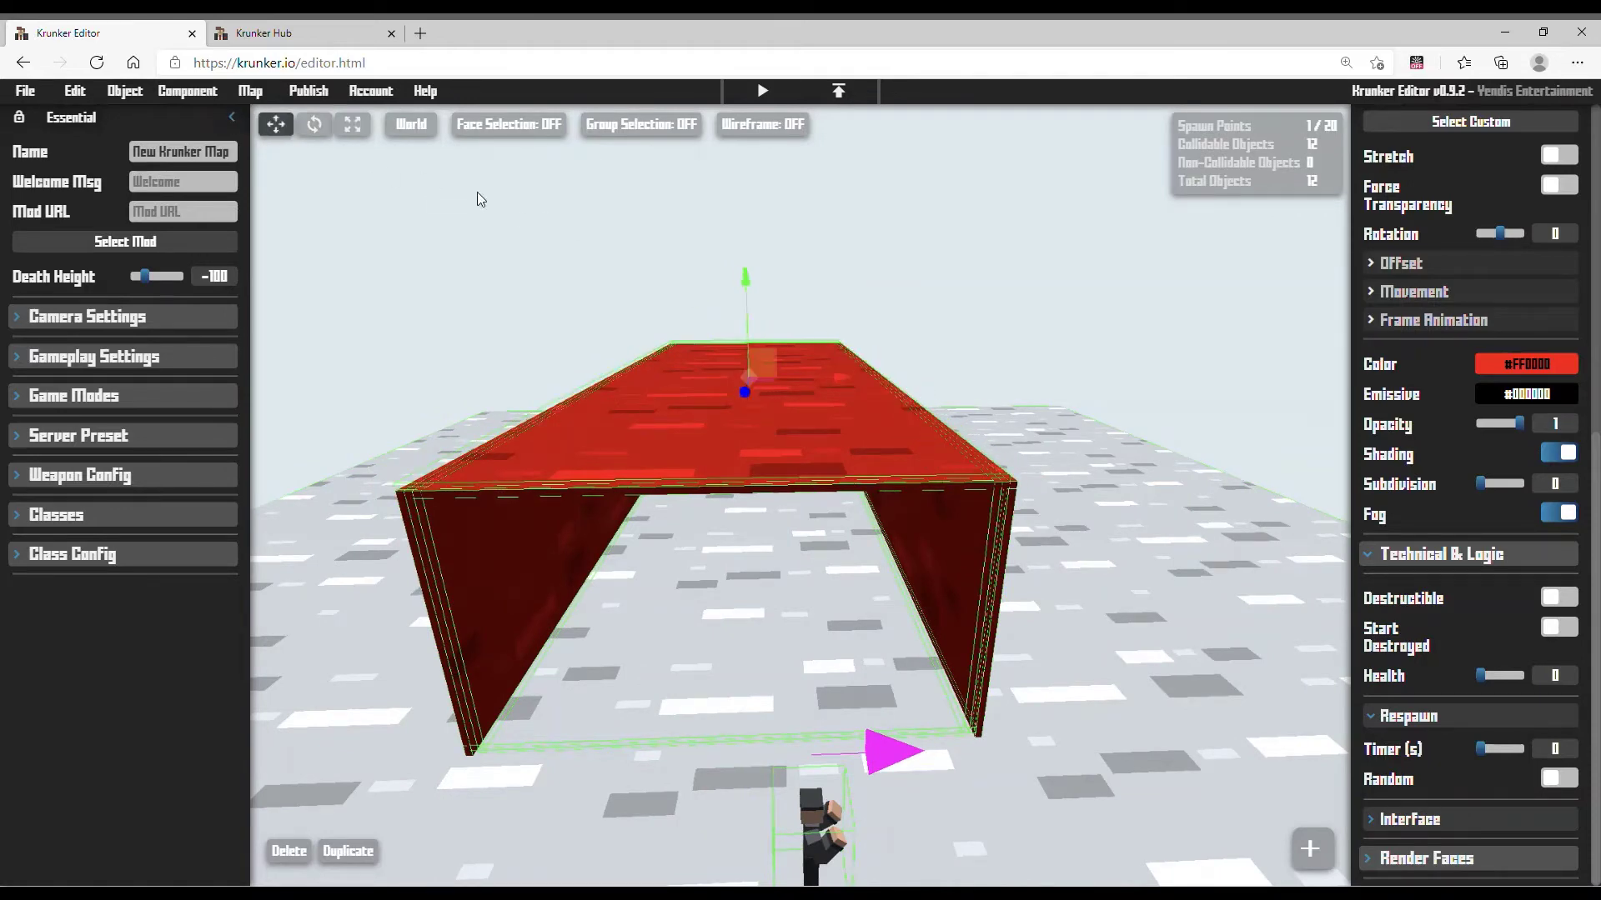
{"action": "left_click_drag", "start_coordinate": [740, 292], "coordinate": [742, 288]}
Select the invisible cube across the lane entrance and examine its collision settings and its position beside the spawn point.
{"action": "key", "text": "w"}
{"action": "right_click_drag", "start_coordinate": [742, 288], "coordinate": [801, 408]}
{"action": "key", "text": "s"}
{"action": "key", "text": "s"}
{"action": "key", "text": "w"}
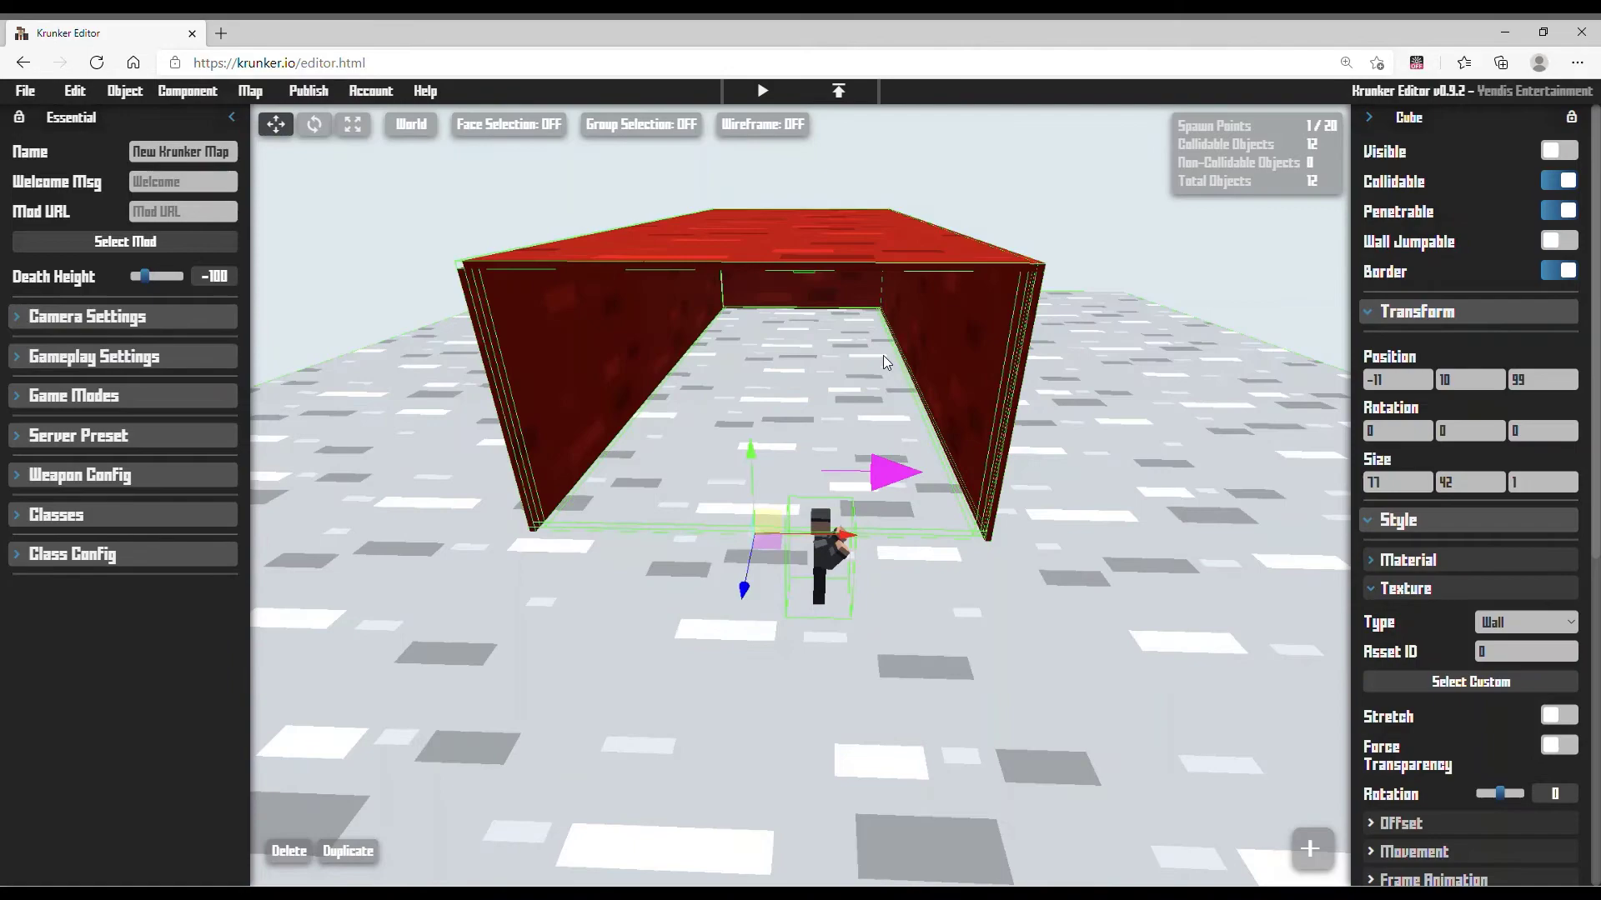
{"action": "key", "text": "w"}
{"action": "right_click_drag", "start_coordinate": [882, 356], "coordinate": [838, 367]}
{"action": "key", "text": "s"}
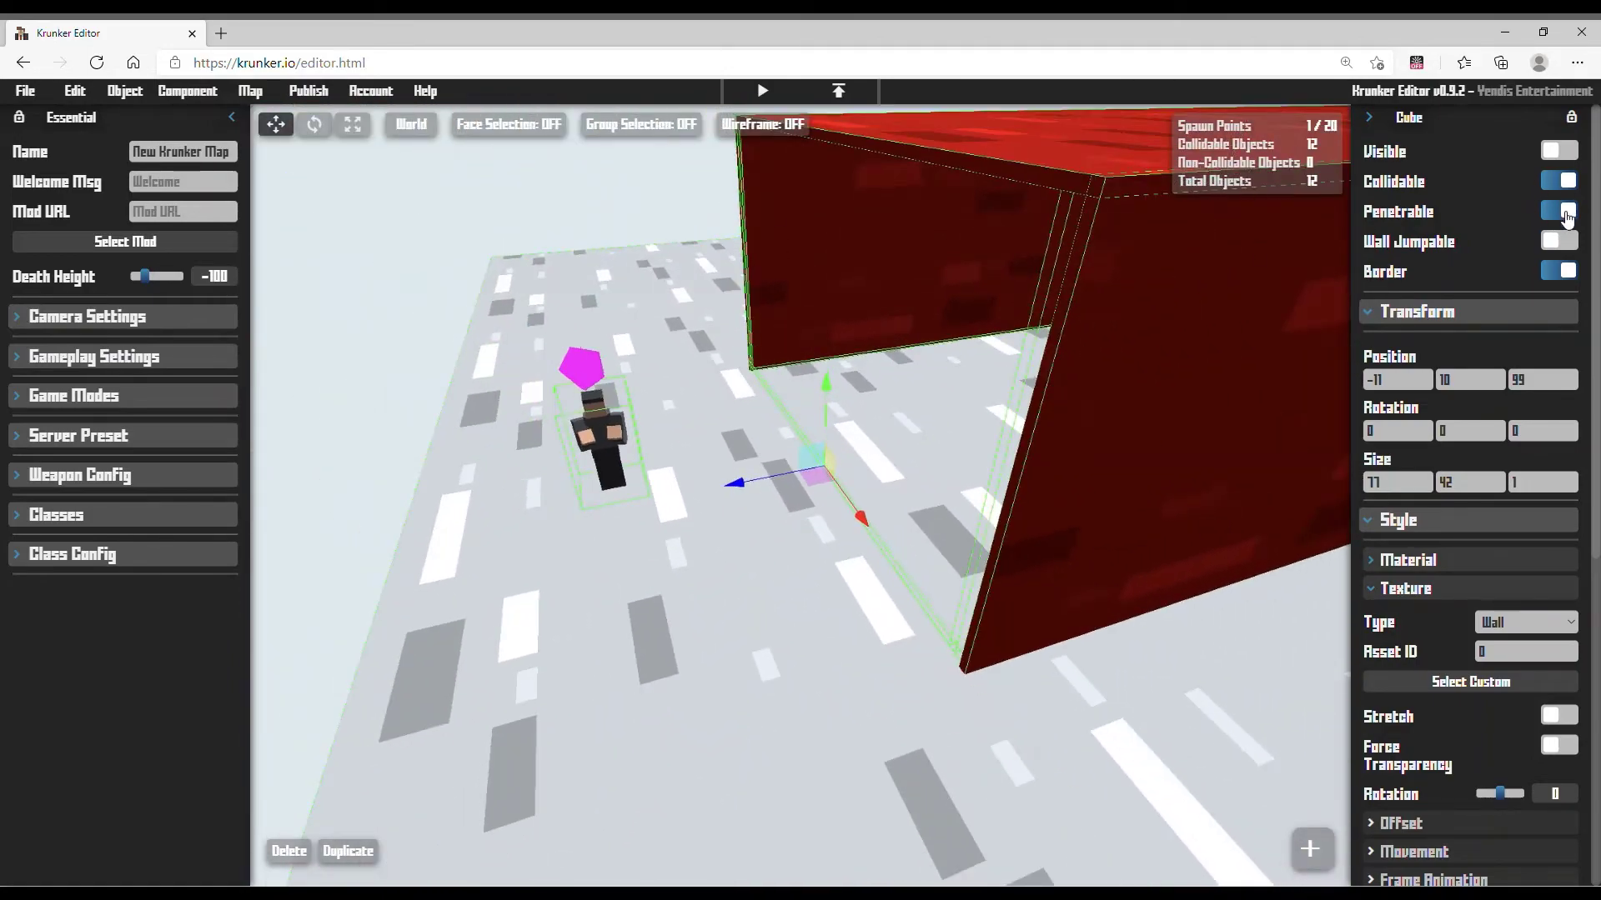
{"action": "key", "text": "w"}
{"action": "right_click_drag", "start_coordinate": [884, 400], "coordinate": [951, 408]}
{"action": "key", "text": "s"}
{"action": "key", "text": "w"}
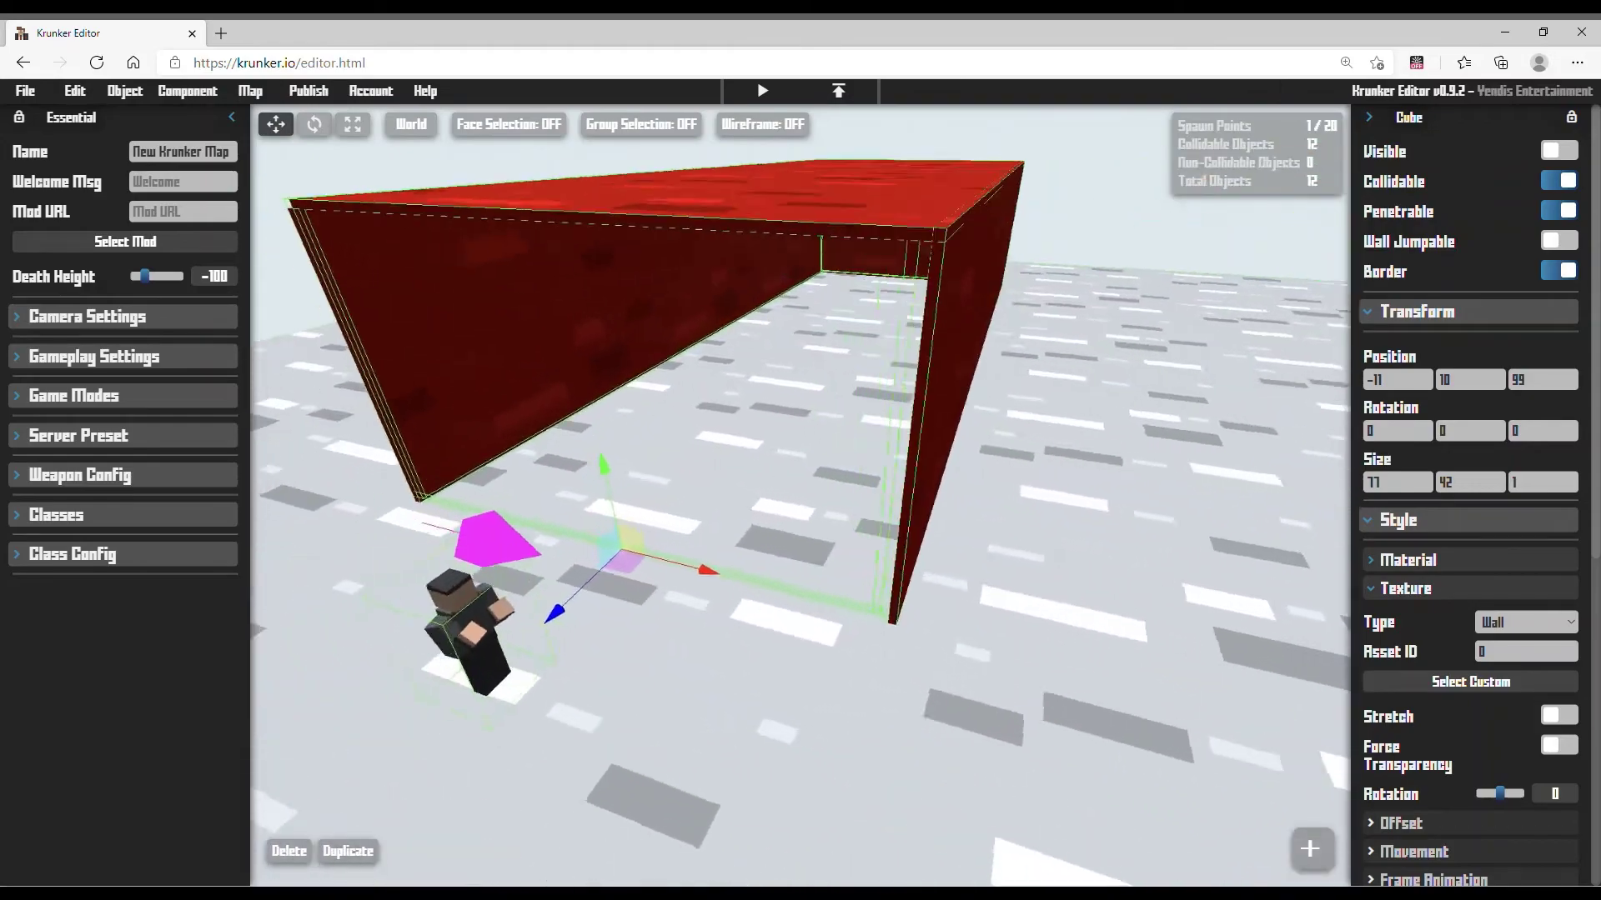
{"action": "key", "text": "w"}
{"action": "right_click_drag", "start_coordinate": [800, 450], "coordinate": [343, 140]}
{"action": "key", "text": "s"}
{"action": "key", "text": "w"}
{"action": "key", "text": "s"}
{"action": "key", "text": "w"}
{"action": "key", "text": "s"}
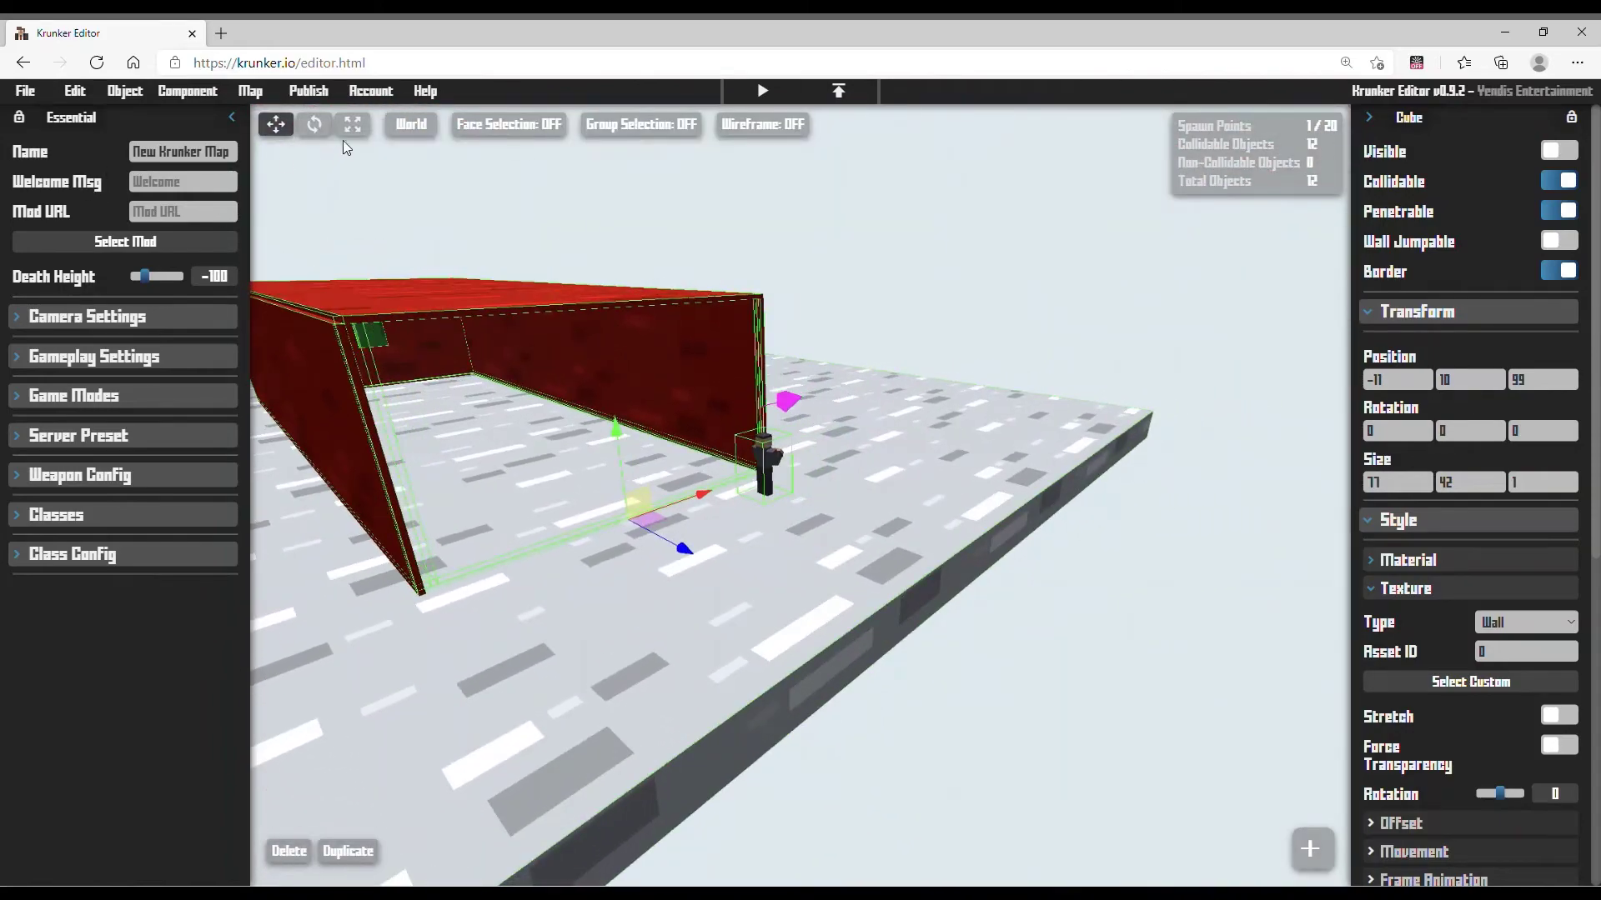
Scale down the invisible cube across the lane entrance to a Y size of -7.
{"action": "left_click", "coordinate": [351, 127]}
{"action": "key", "text": "w"}
{"action": "right_click_drag", "start_coordinate": [650, 367], "coordinate": [690, 476]}
{"action": "key", "text": "s"}
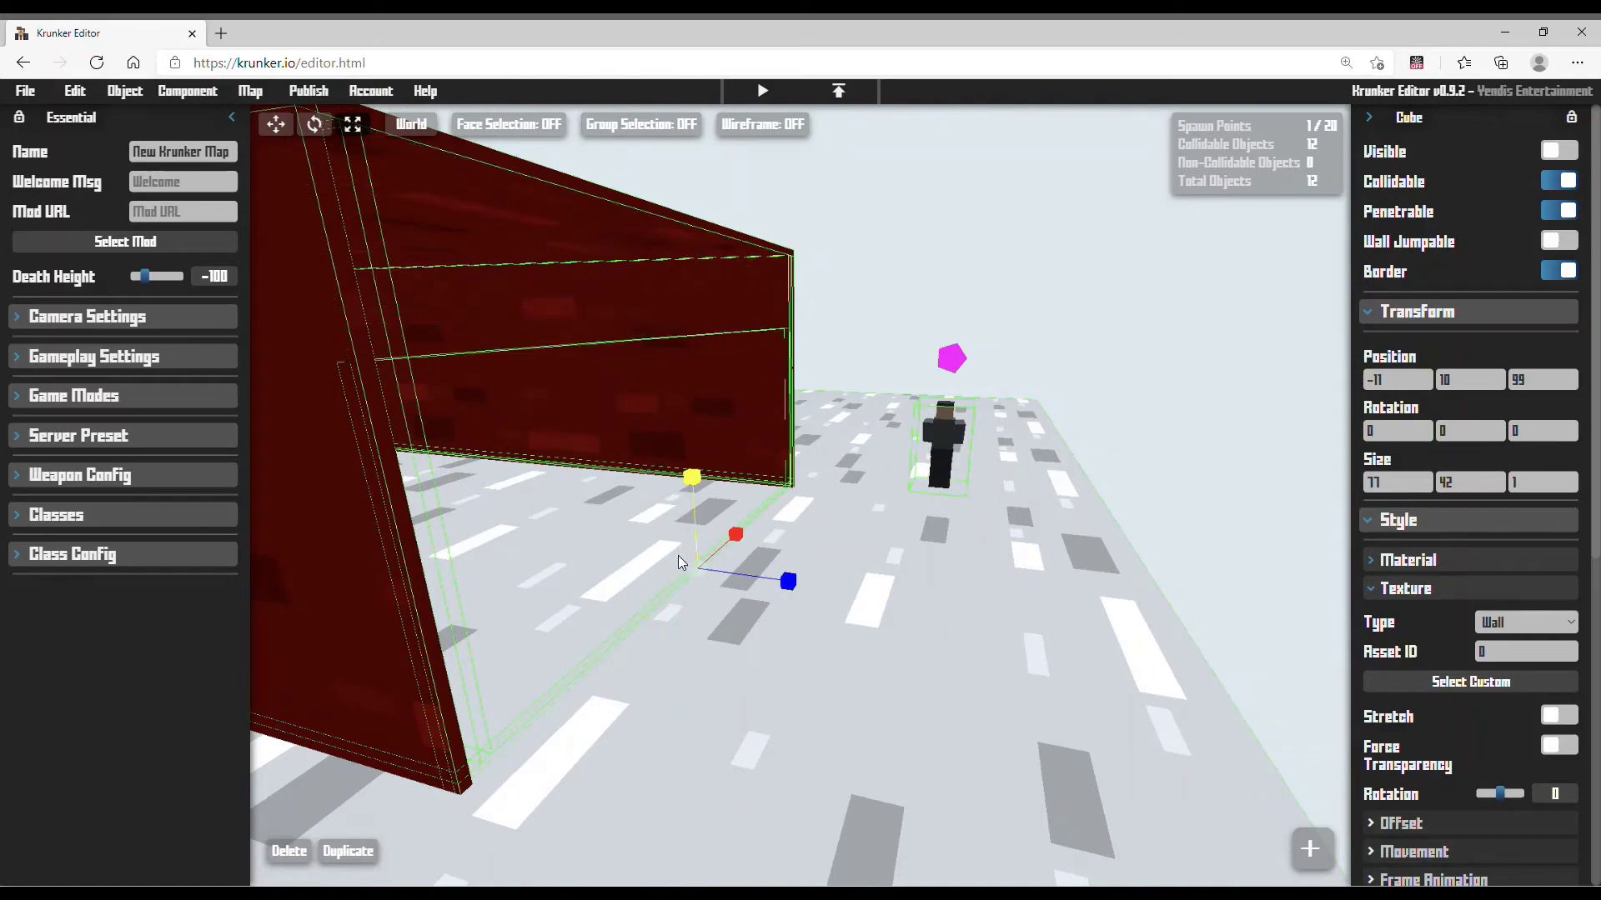
{"action": "right_click_drag", "start_coordinate": [700, 725], "coordinate": [780, 467]}
{"action": "key", "text": "s"}
{"action": "key", "text": "d"}
{"action": "left_click", "coordinate": [277, 126]}
{"action": "key", "text": "w"}
{"action": "key", "text": "s"}
{"action": "right_click_drag", "start_coordinate": [507, 316], "coordinate": [499, 307]}
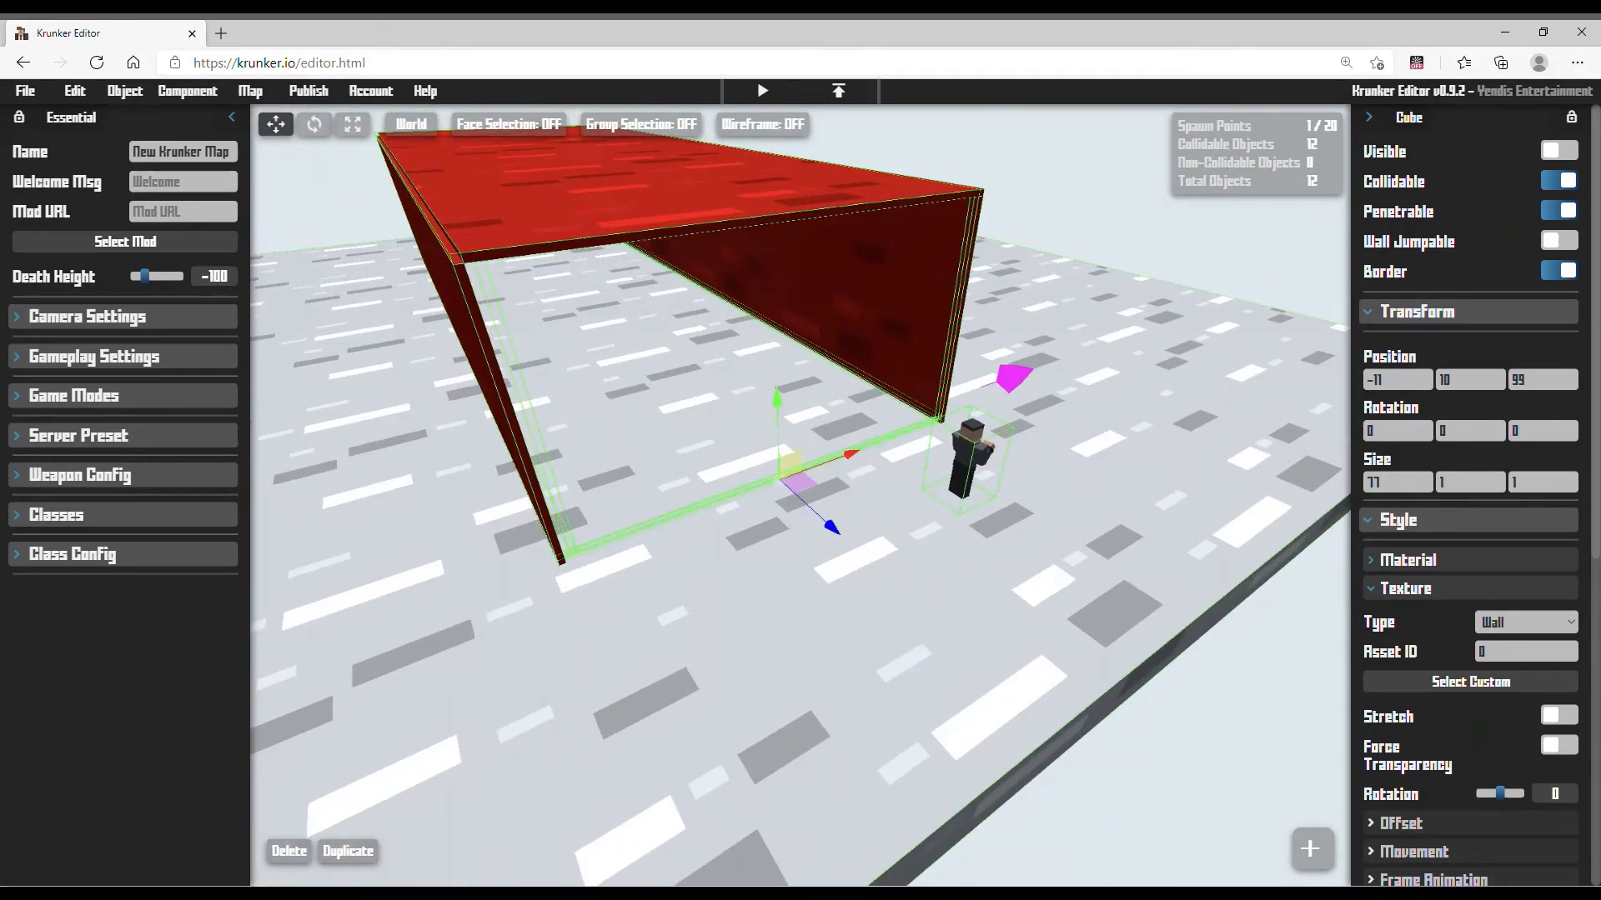
{"action": "right_click_drag", "start_coordinate": [777, 527], "coordinate": [760, 525]}
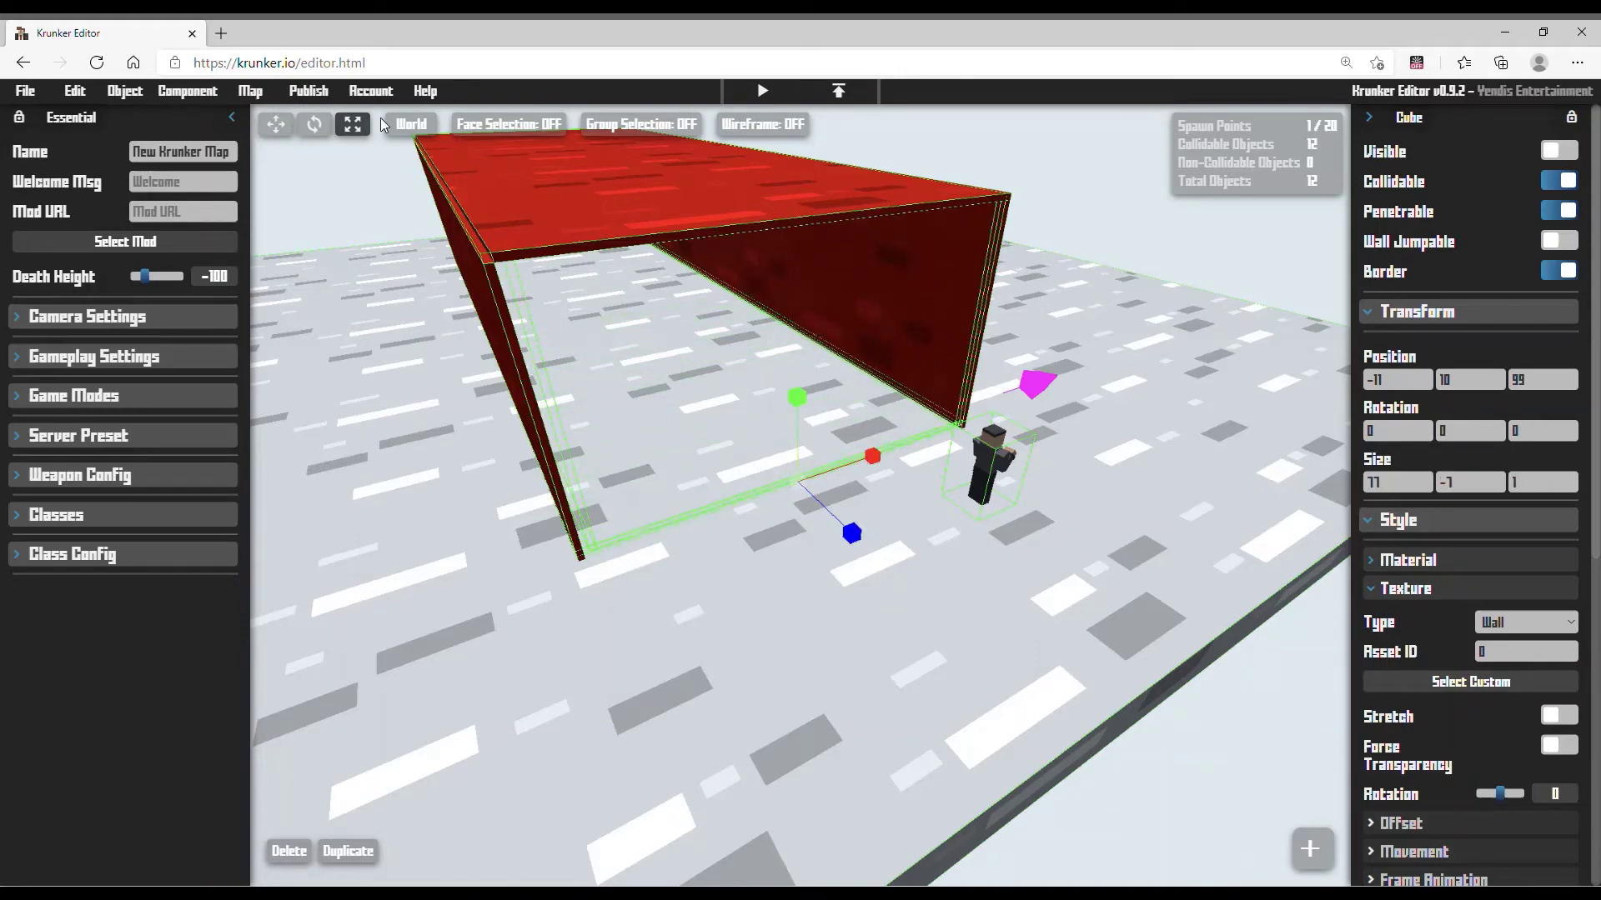
{"action": "left_click", "coordinate": [284, 135]}
Examine the roofed lane from outside and from the spawn point, checking the entrance barrier and the view to the target.
{"action": "key", "text": "a"}
{"action": "mouse_move", "coordinate": [559, 385]}
{"action": "right_mouse_down"}
{"action": "mouse_move", "coordinate": [733, 412]}
{"action": "mouse_move", "coordinate": [467, 413]}
{"action": "mouse_move", "coordinate": [516, 417]}
{"action": "mouse_move", "coordinate": [558, 385]}
{"action": "right_mouse_up"}
{"action": "key", "text": "d"}
{"action": "key", "text": "a"}
{"action": "key", "text": "s"}
{"action": "key", "text": "d"}
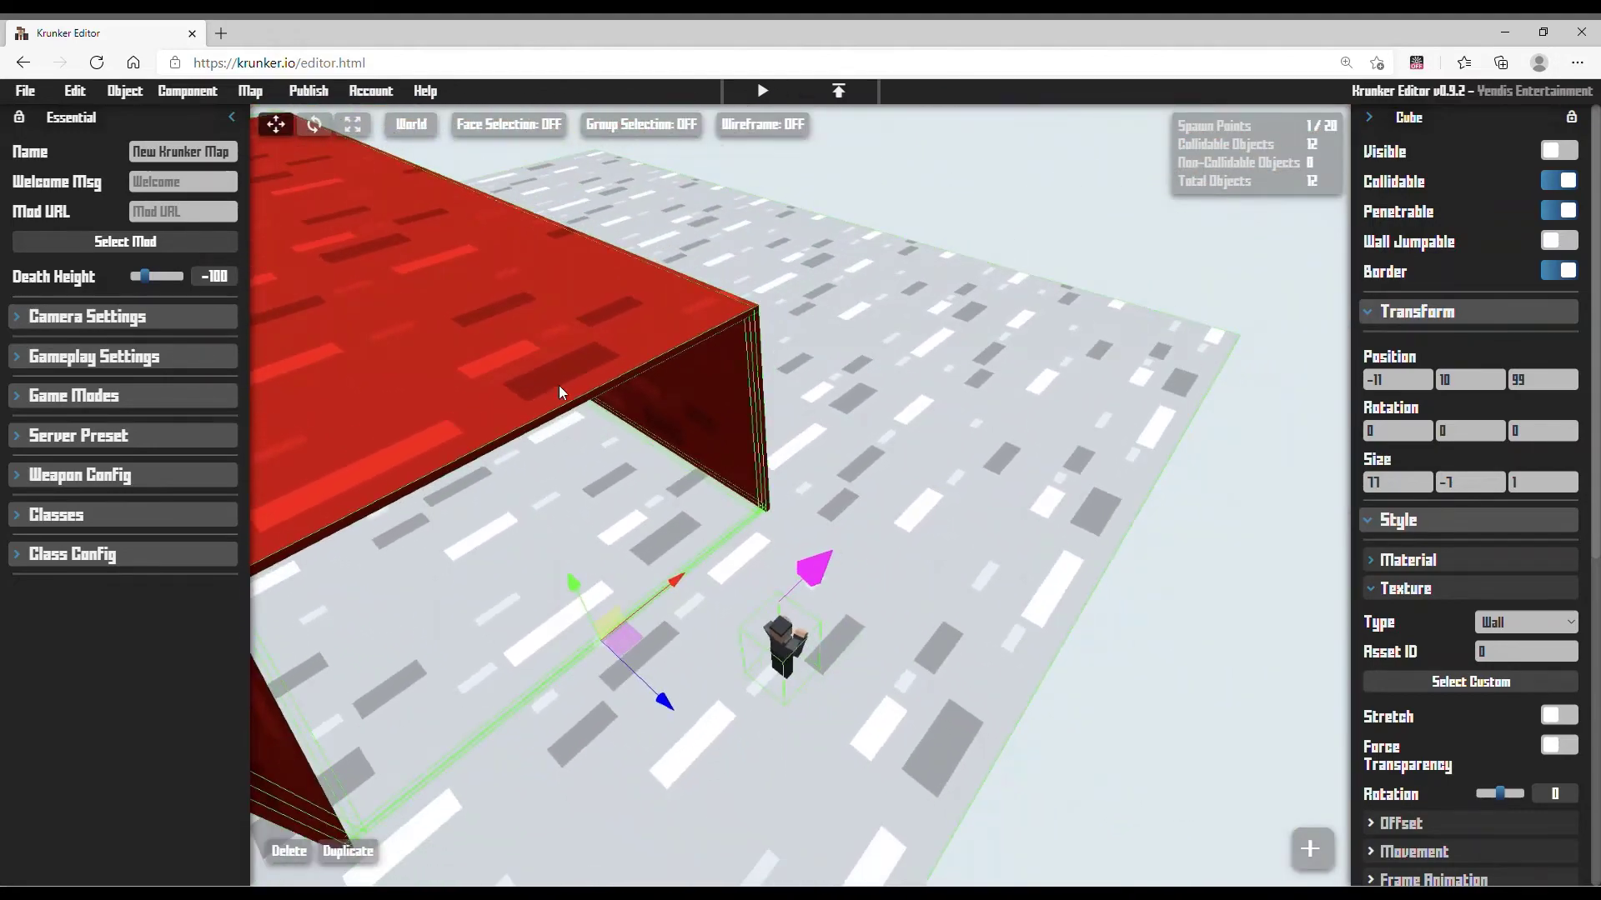
{"action": "key", "text": "s"}
{"action": "right_click_drag", "start_coordinate": [460, 261], "coordinate": [416, 287]}
{"action": "key", "text": "d"}
{"action": "key", "text": "w"}
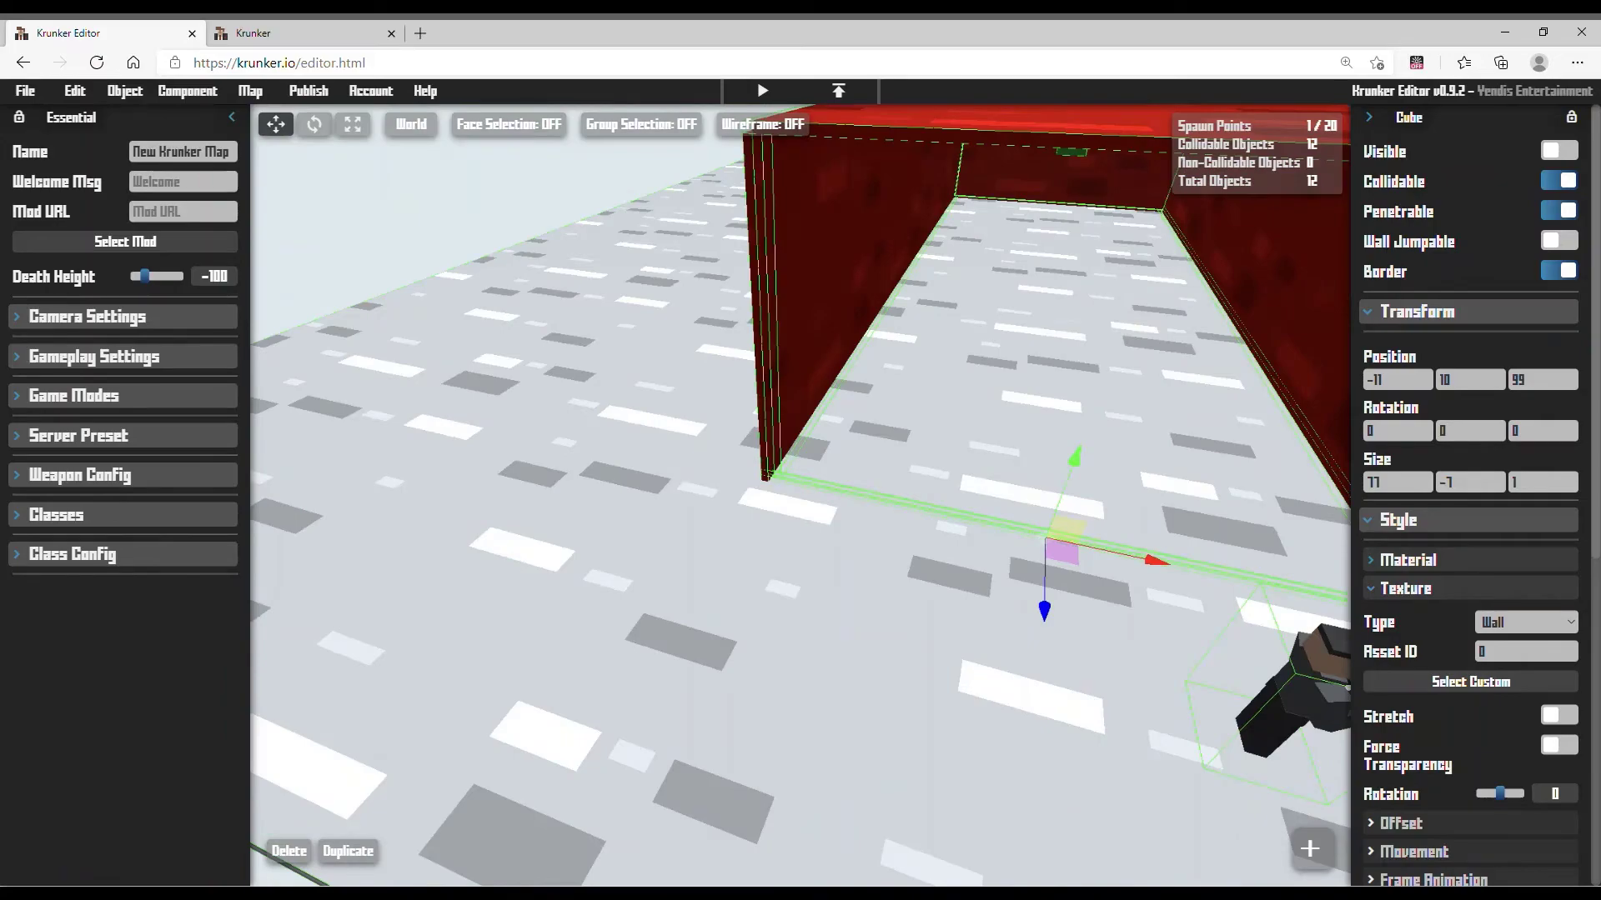
{"action": "key", "text": "w"}
{"action": "right_click_drag", "start_coordinate": [417, 287], "coordinate": [267, 226]}
{"action": "key", "text": "s"}
{"action": "key", "text": "w"}
{"action": "key", "text": "s"}
{"action": "key", "text": "d"}
{"action": "key", "text": "d"}
{"action": "key", "text": "s"}
{"action": "right_click_drag", "start_coordinate": [334, 517], "coordinate": [637, 505]}
{"action": "key", "text": "a"}
{"action": "key", "text": "s"}
{"action": "key", "text": "w"}
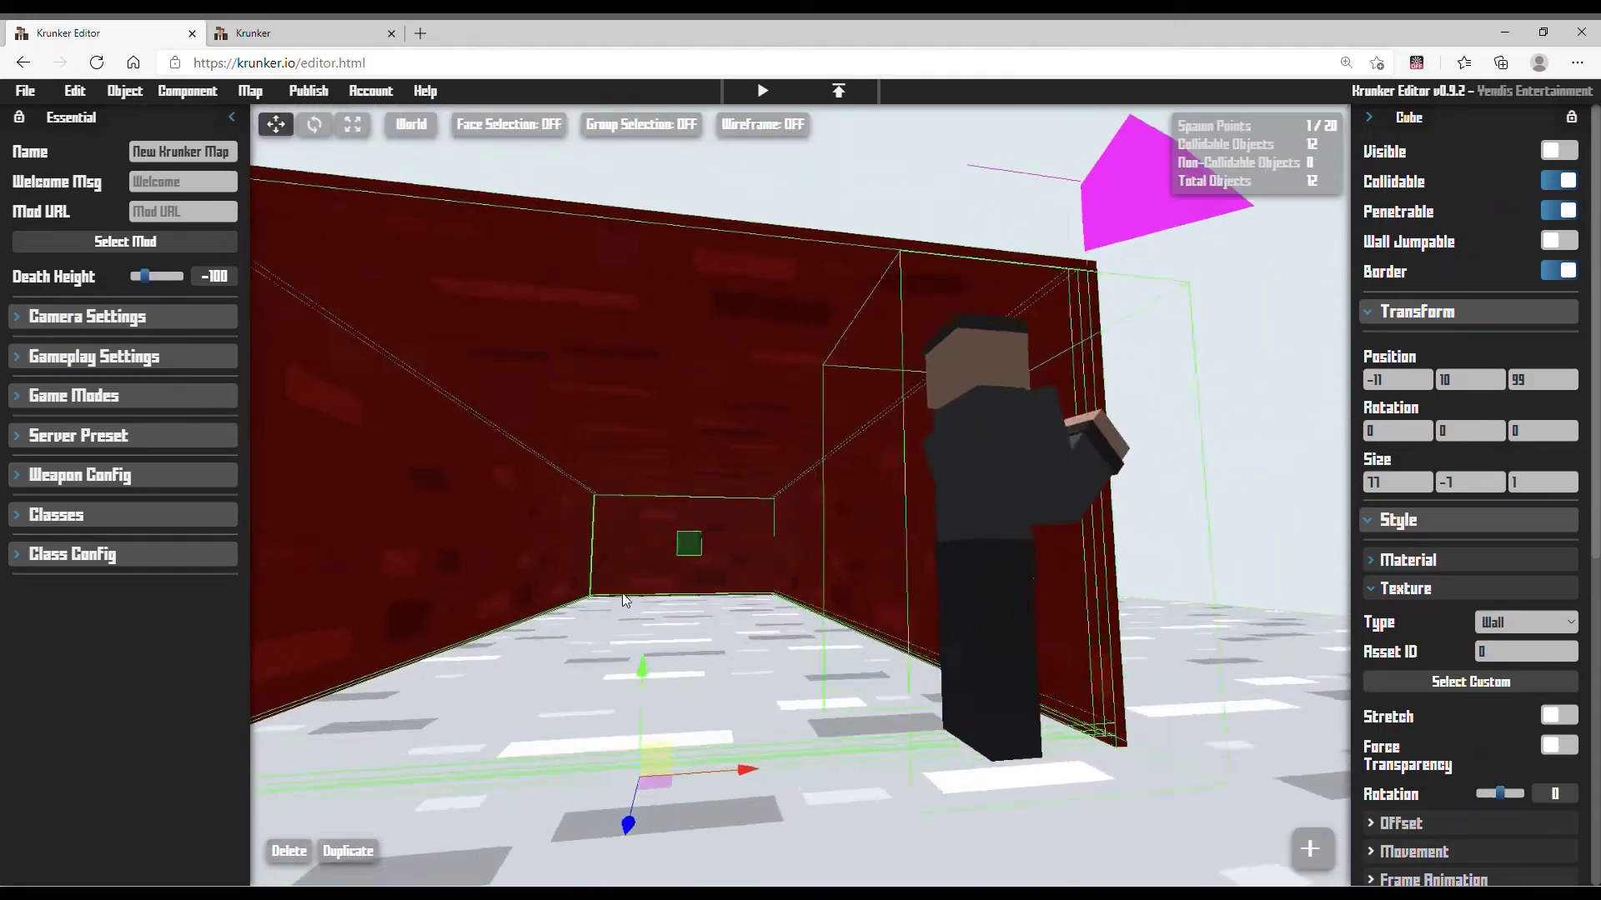
Select the green target trigger on the far wall and view its properties.
{"action": "right_click_drag", "start_coordinate": [650, 217], "coordinate": [839, 297]}
{"action": "key", "text": "a"}
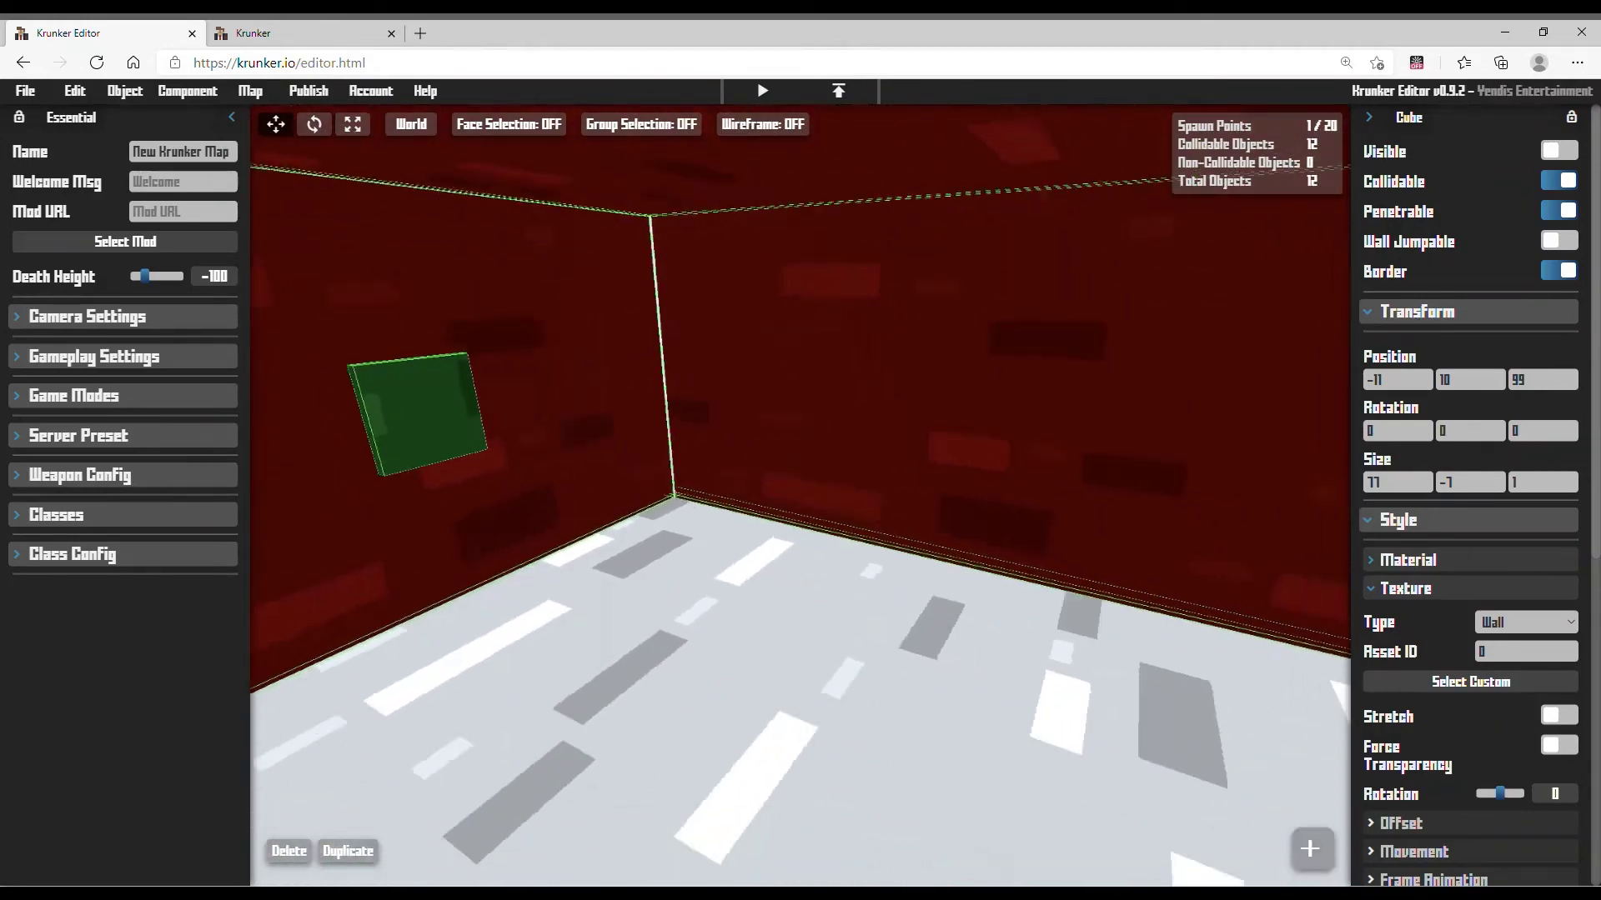
{"action": "right_click_drag", "start_coordinate": [722, 534], "coordinate": [722, 589]}
{"action": "left_click", "coordinate": [732, 535]}
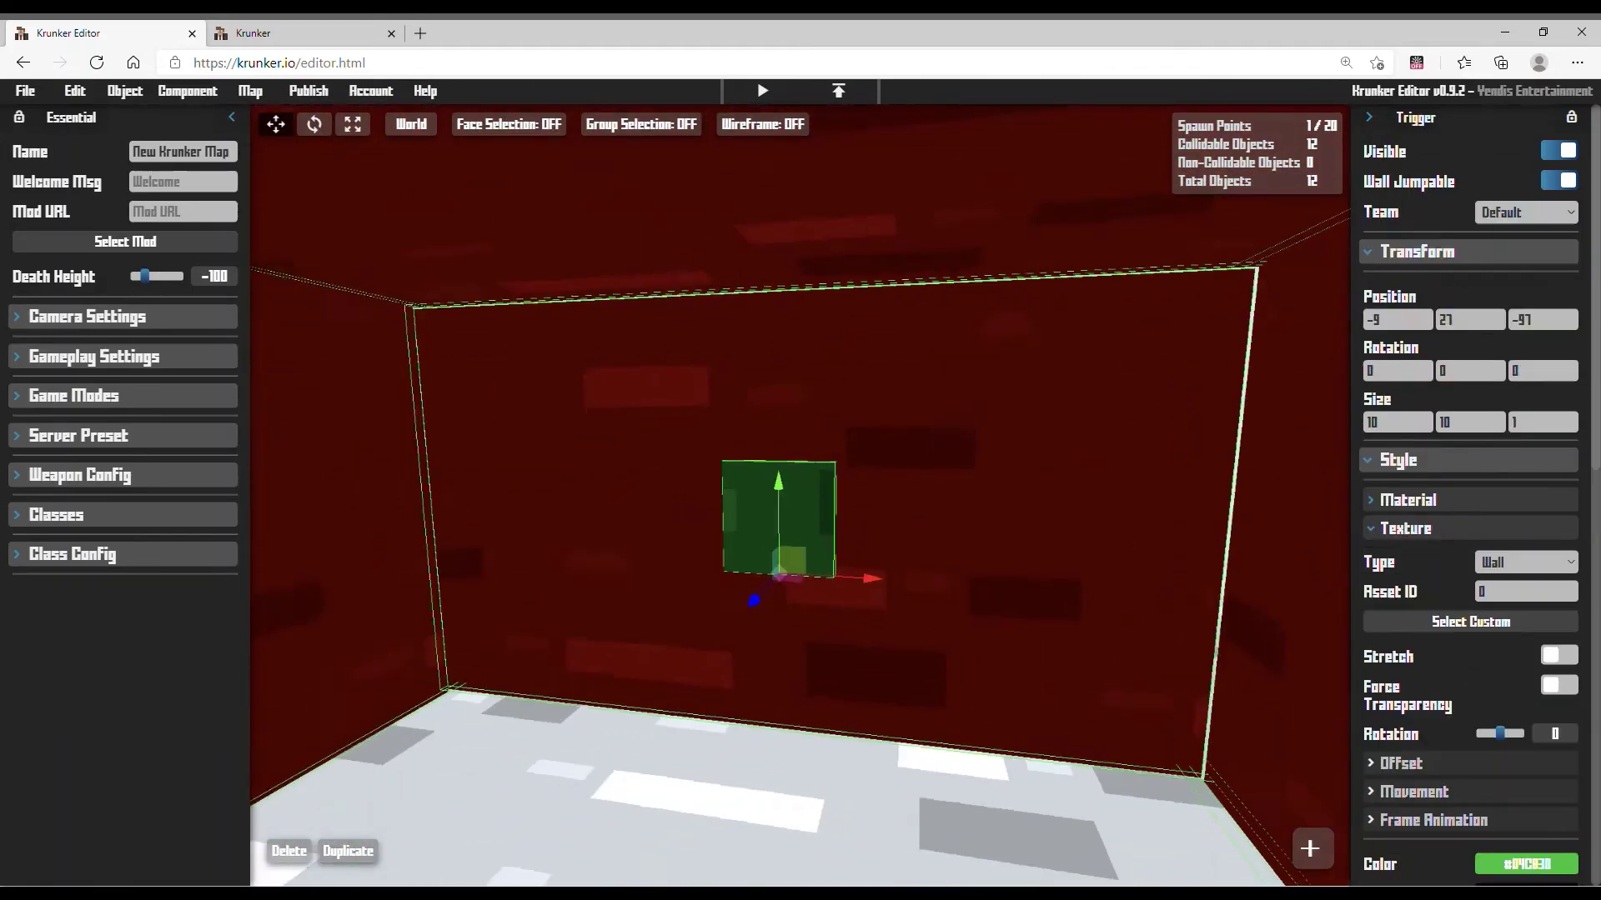
{"action": "right_click_drag", "start_coordinate": [732, 534], "coordinate": [800, 550]}
Select the red roof slab and examine the whole lane from outside and from the entrance.
{"action": "right_click_drag", "start_coordinate": [534, 181], "coordinate": [534, 180]}
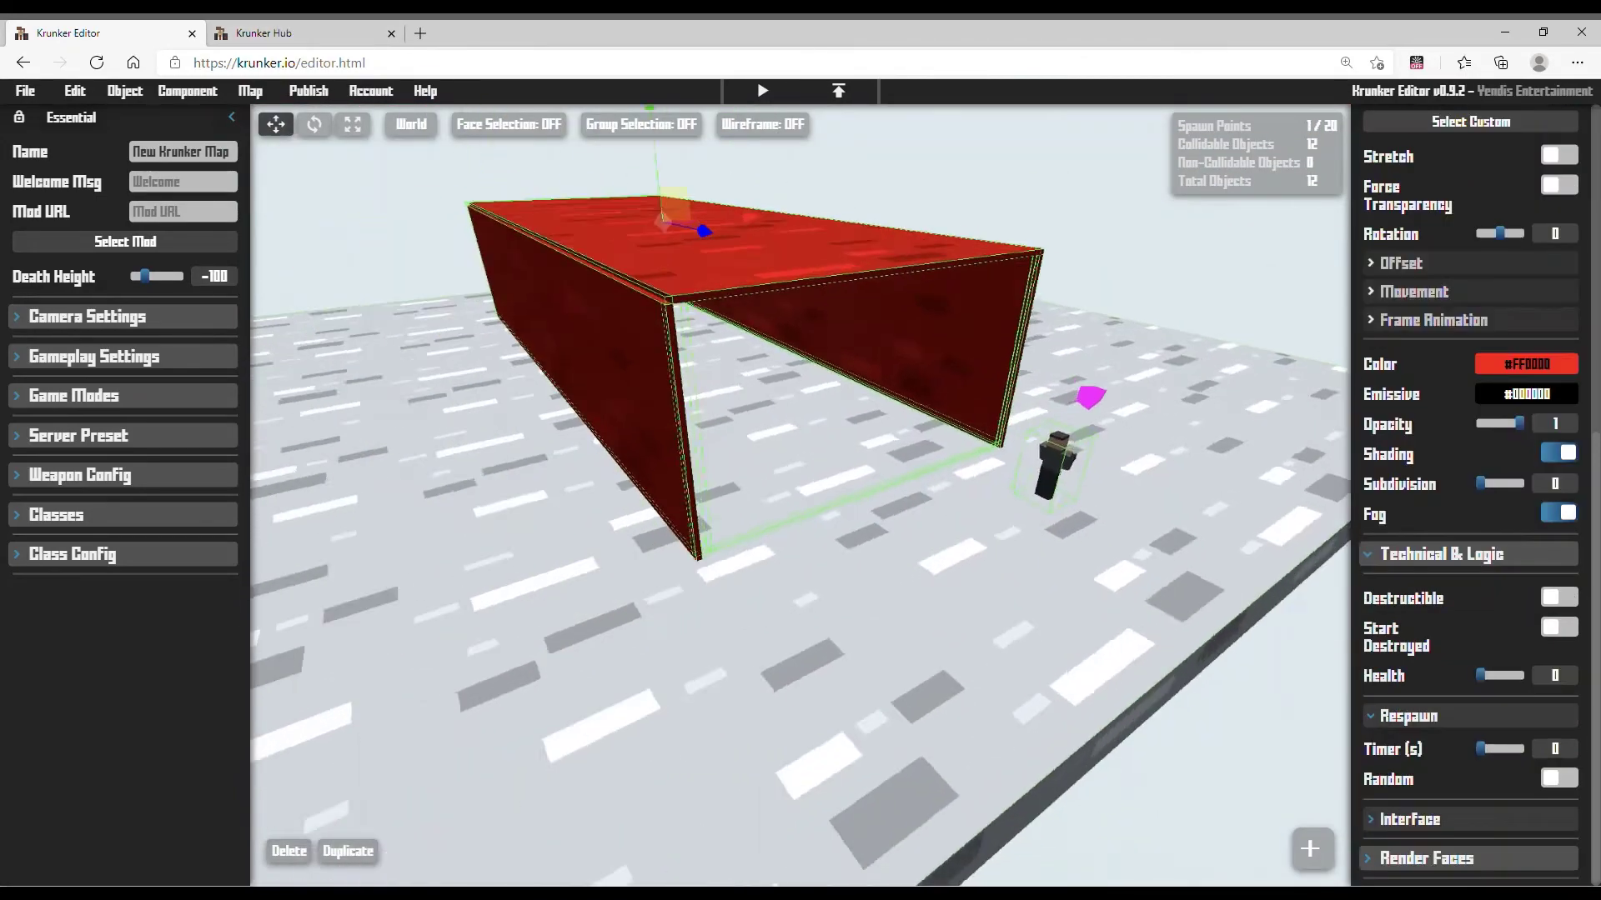
{"action": "right_click_drag", "start_coordinate": [800, 495], "coordinate": [717, 500]}
{"action": "key", "text": "d"}
{"action": "key", "text": "w"}
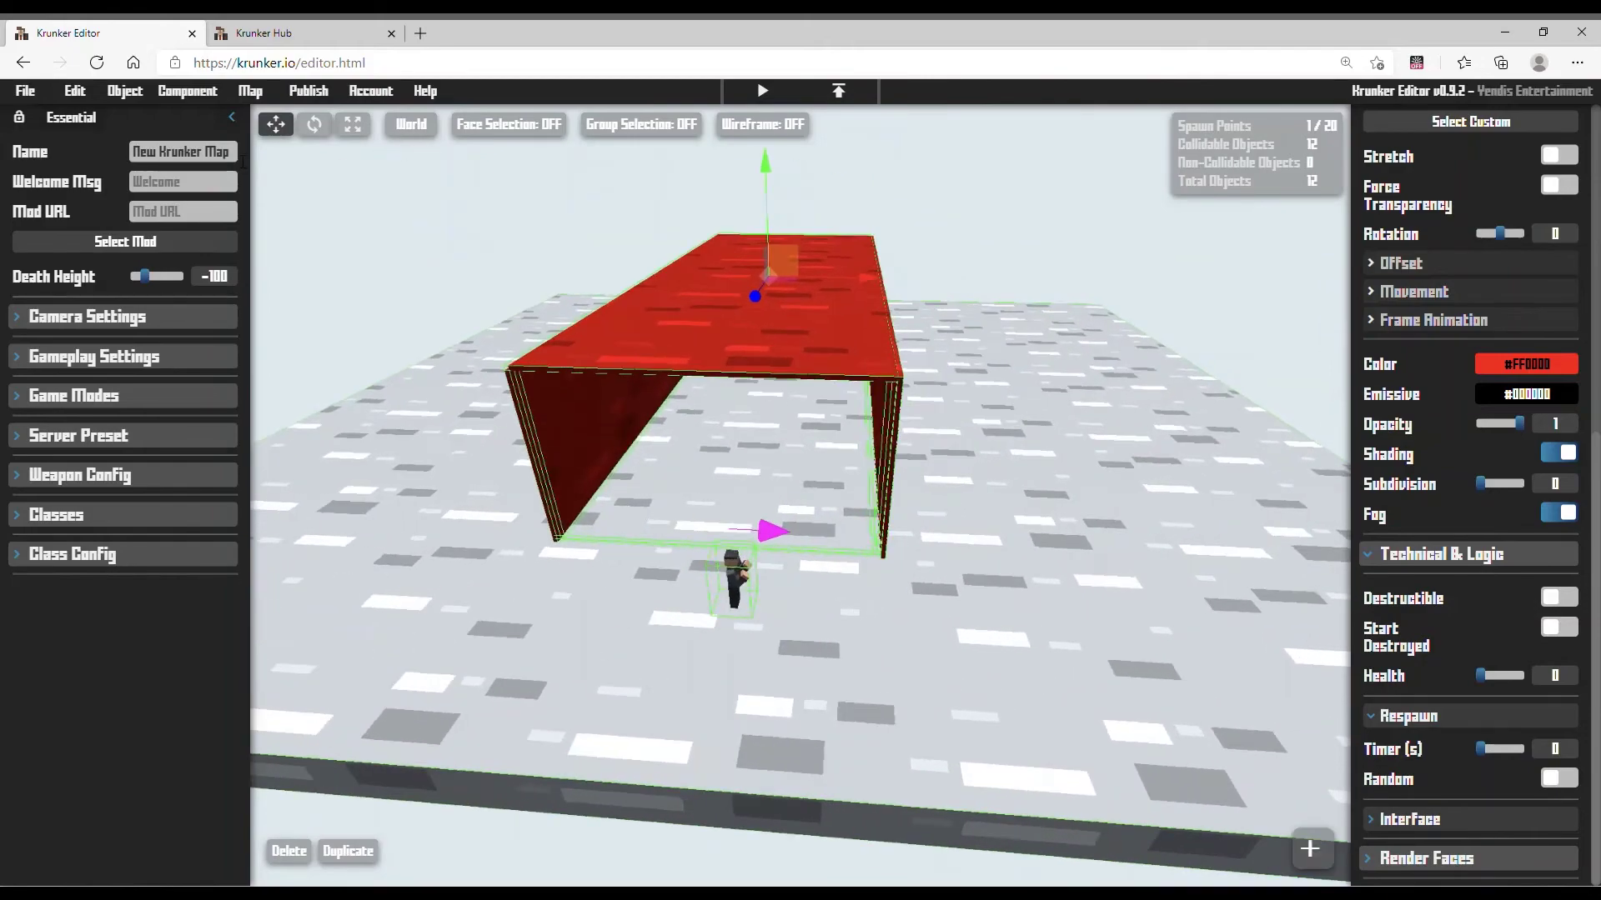
{"action": "key", "text": "w"}
{"action": "mouse_move", "coordinate": [351, 183]}
{"action": "right_mouse_down"}
{"action": "mouse_move", "coordinate": [408, 242]}
{"action": "mouse_move", "coordinate": [359, 183]}
{"action": "right_mouse_up"}
{"action": "key", "text": "s"}
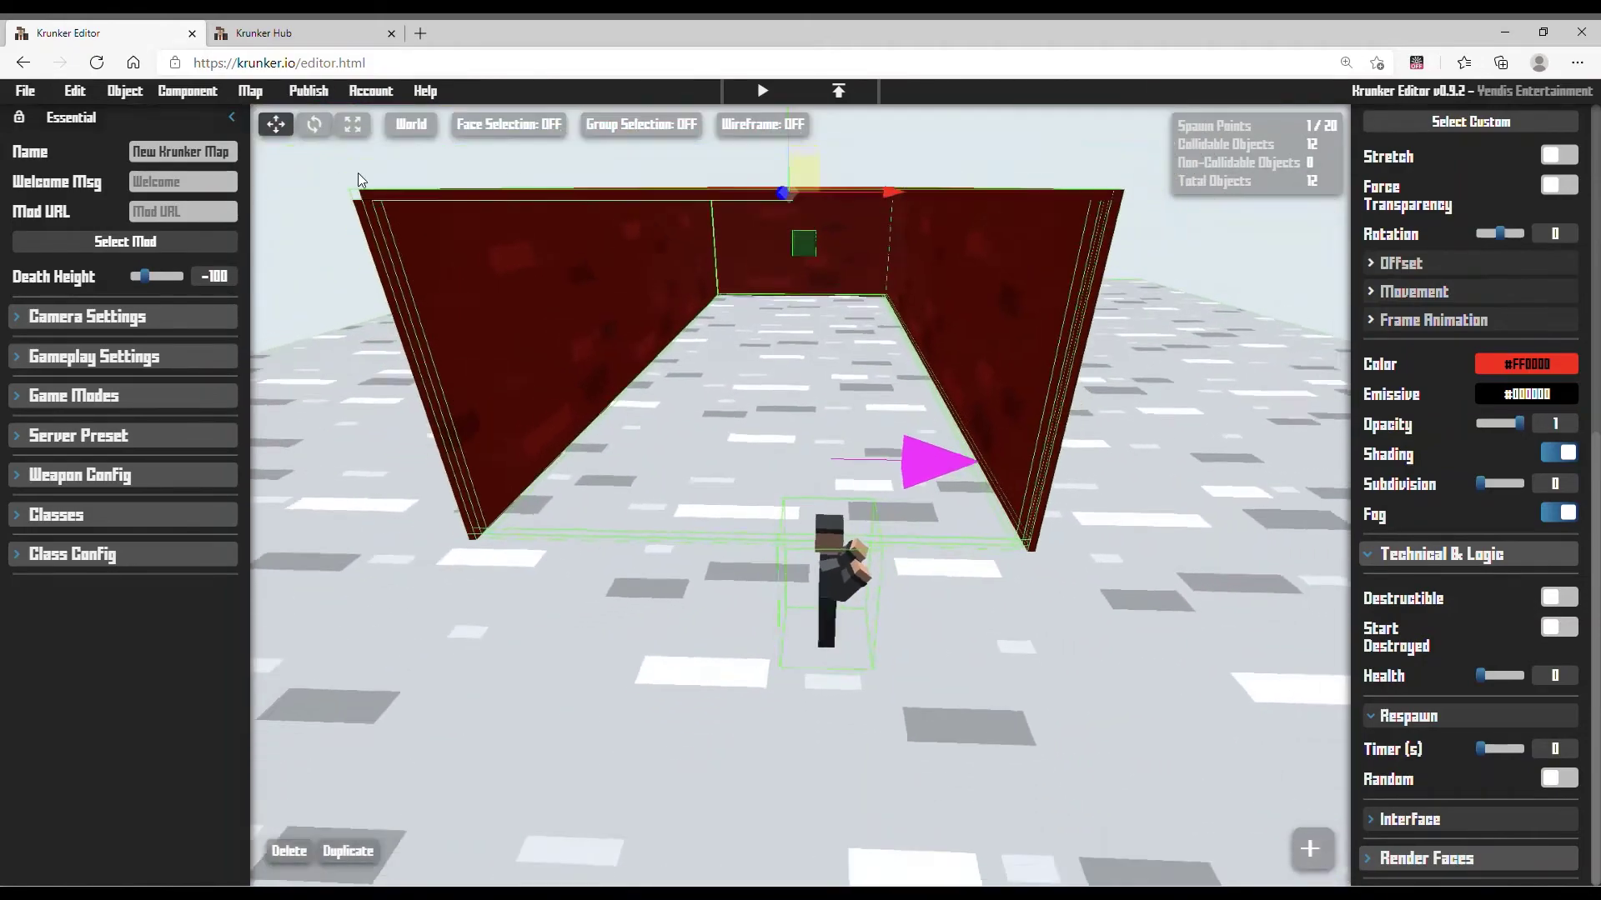
Switch to the hosted Krunker game and test the roofed lane by throwing the melee weapon toward the green target twice.
{"action": "left_click", "coordinate": [324, 118]}
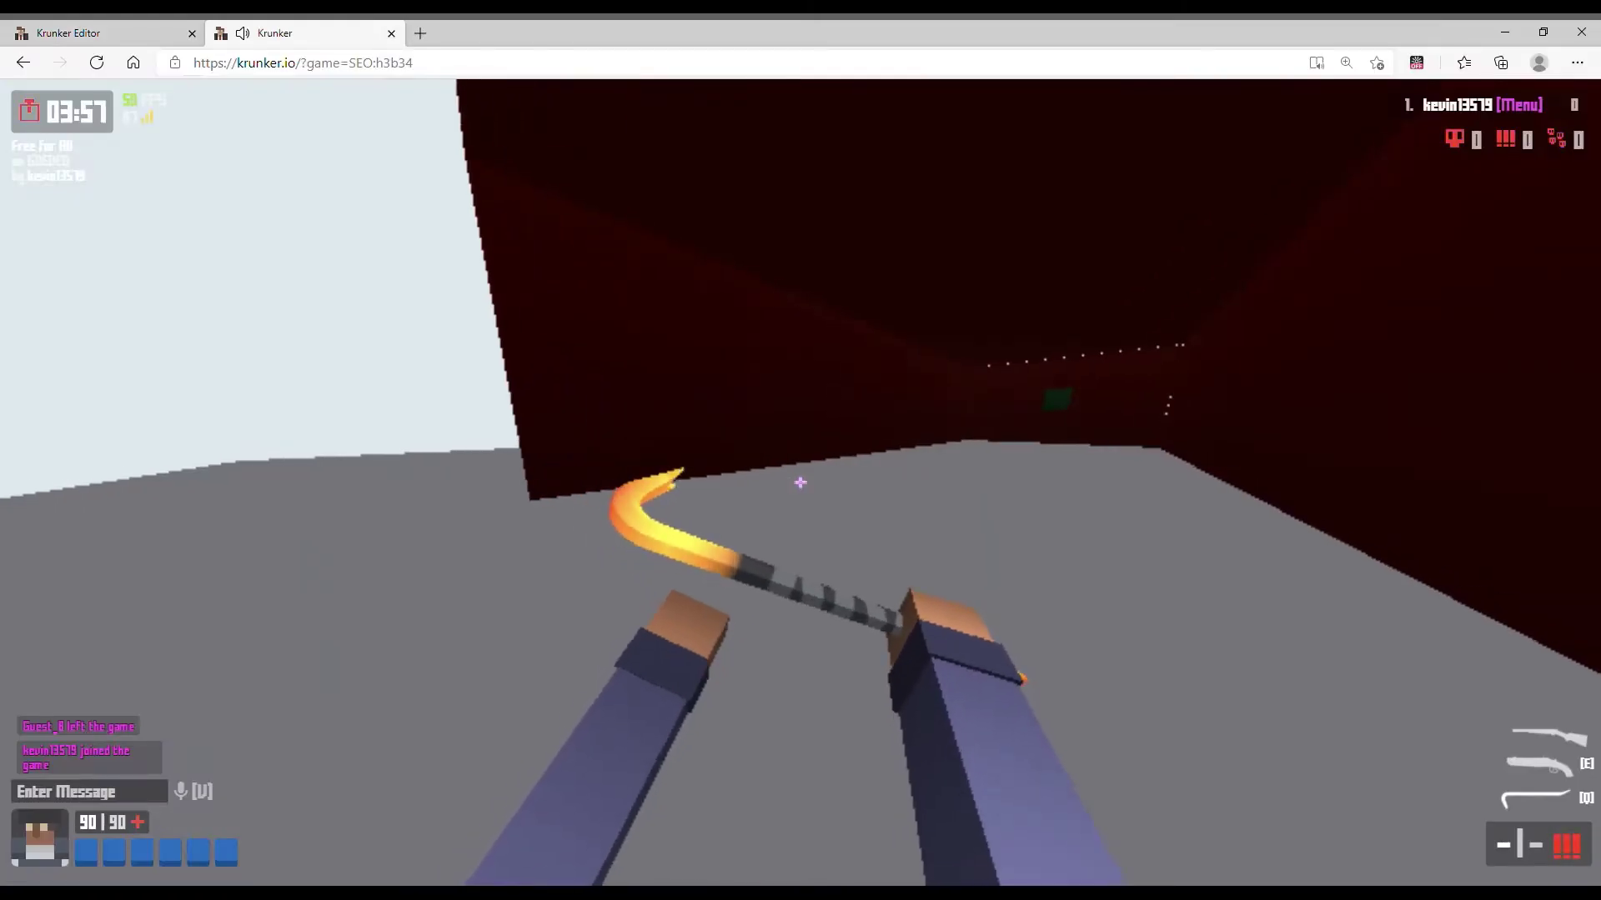
{"action": "key", "text": "w"}
{"action": "key", "text": "a"}
{"action": "key", "text": "d"}
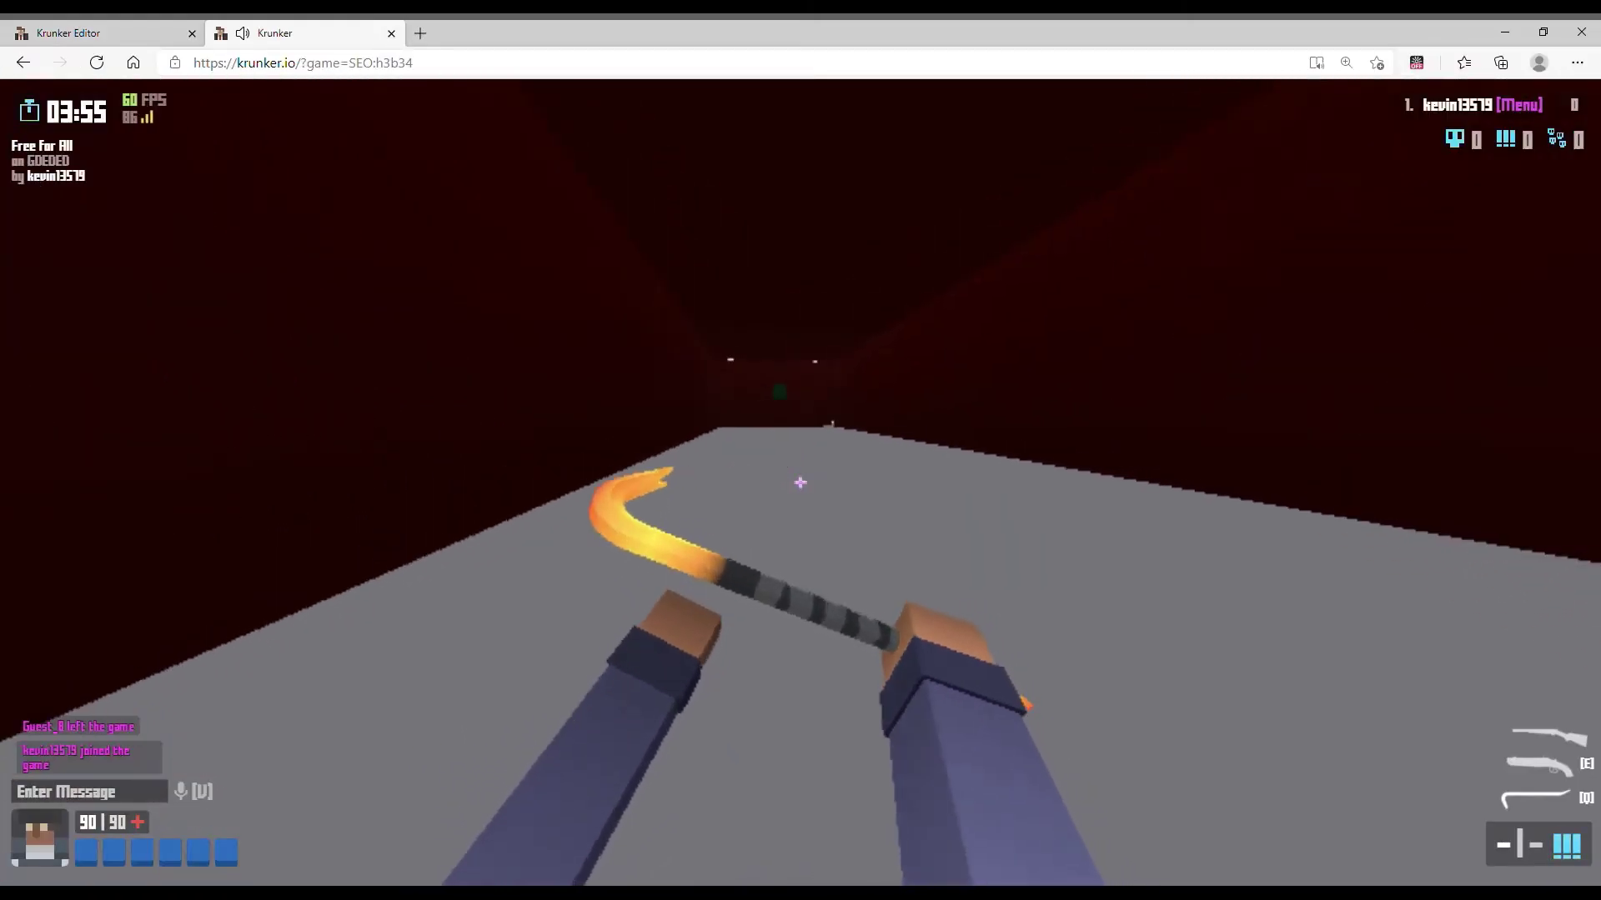
{"action": "key", "text": "a"}
{"action": "key", "text": "w"}
{"action": "right_click", "coordinate": [800, 482]}
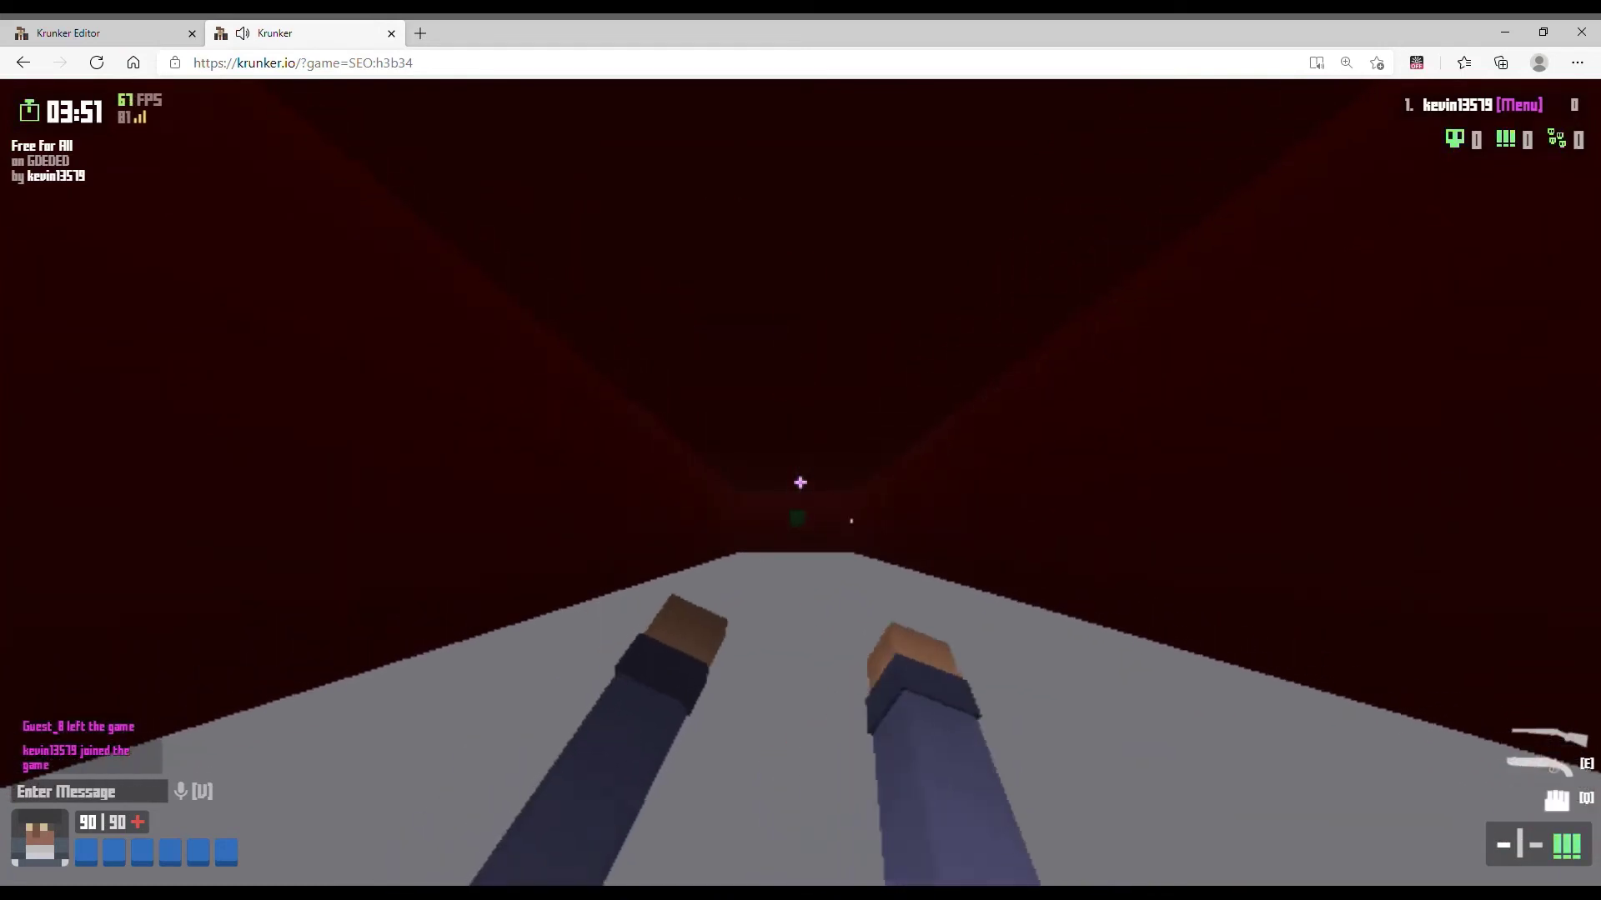
{"action": "key", "text": "s"}
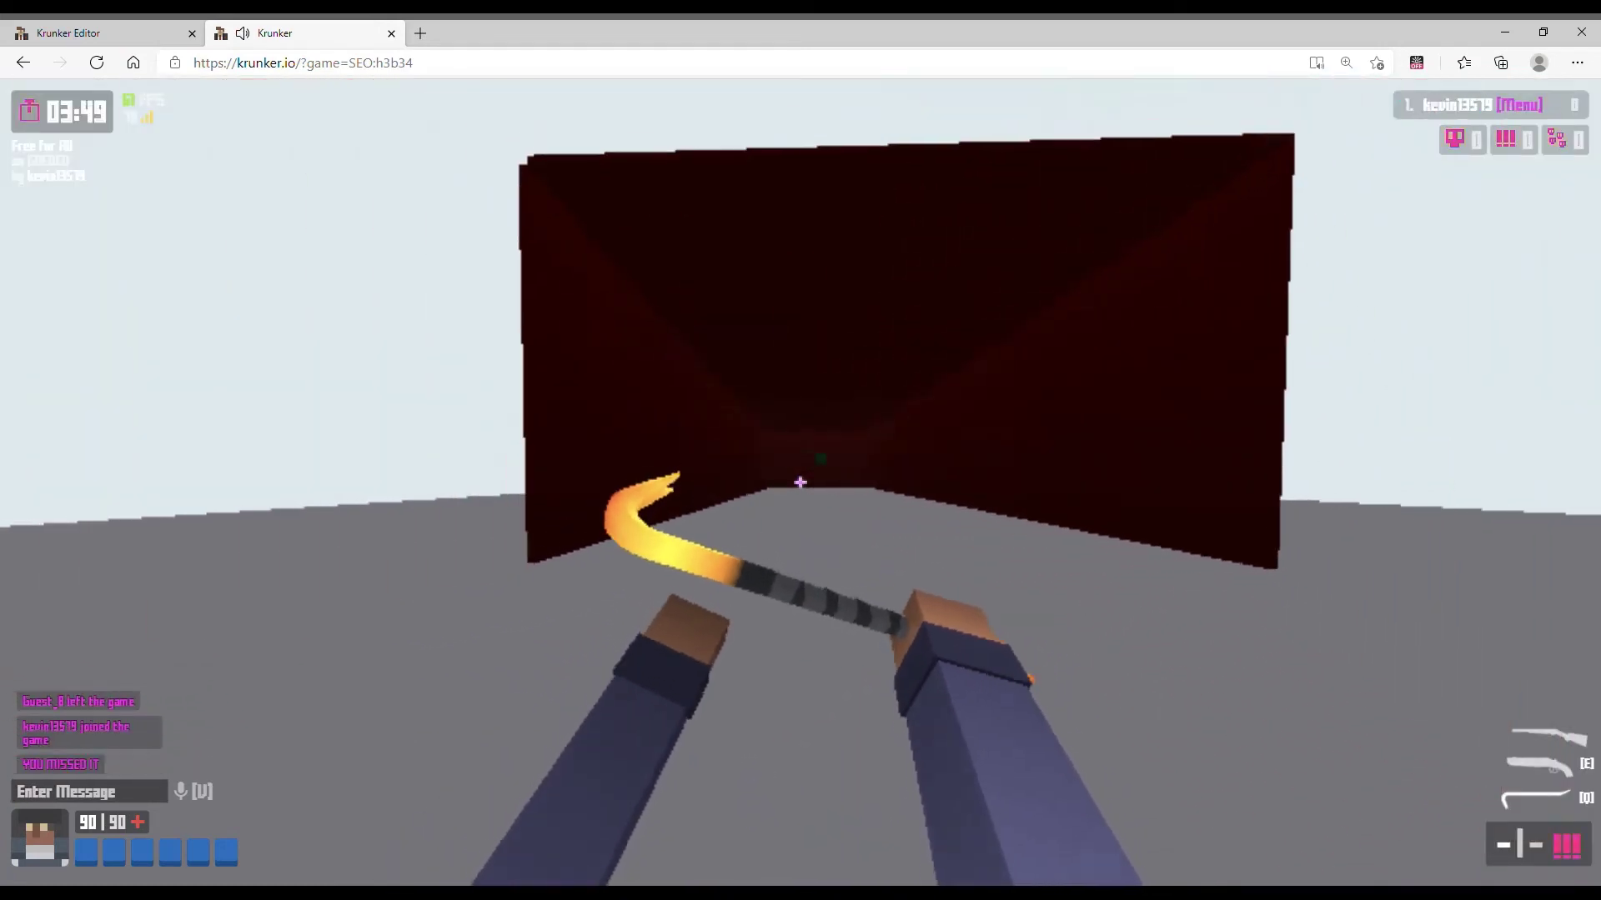
{"action": "key", "text": "w"}
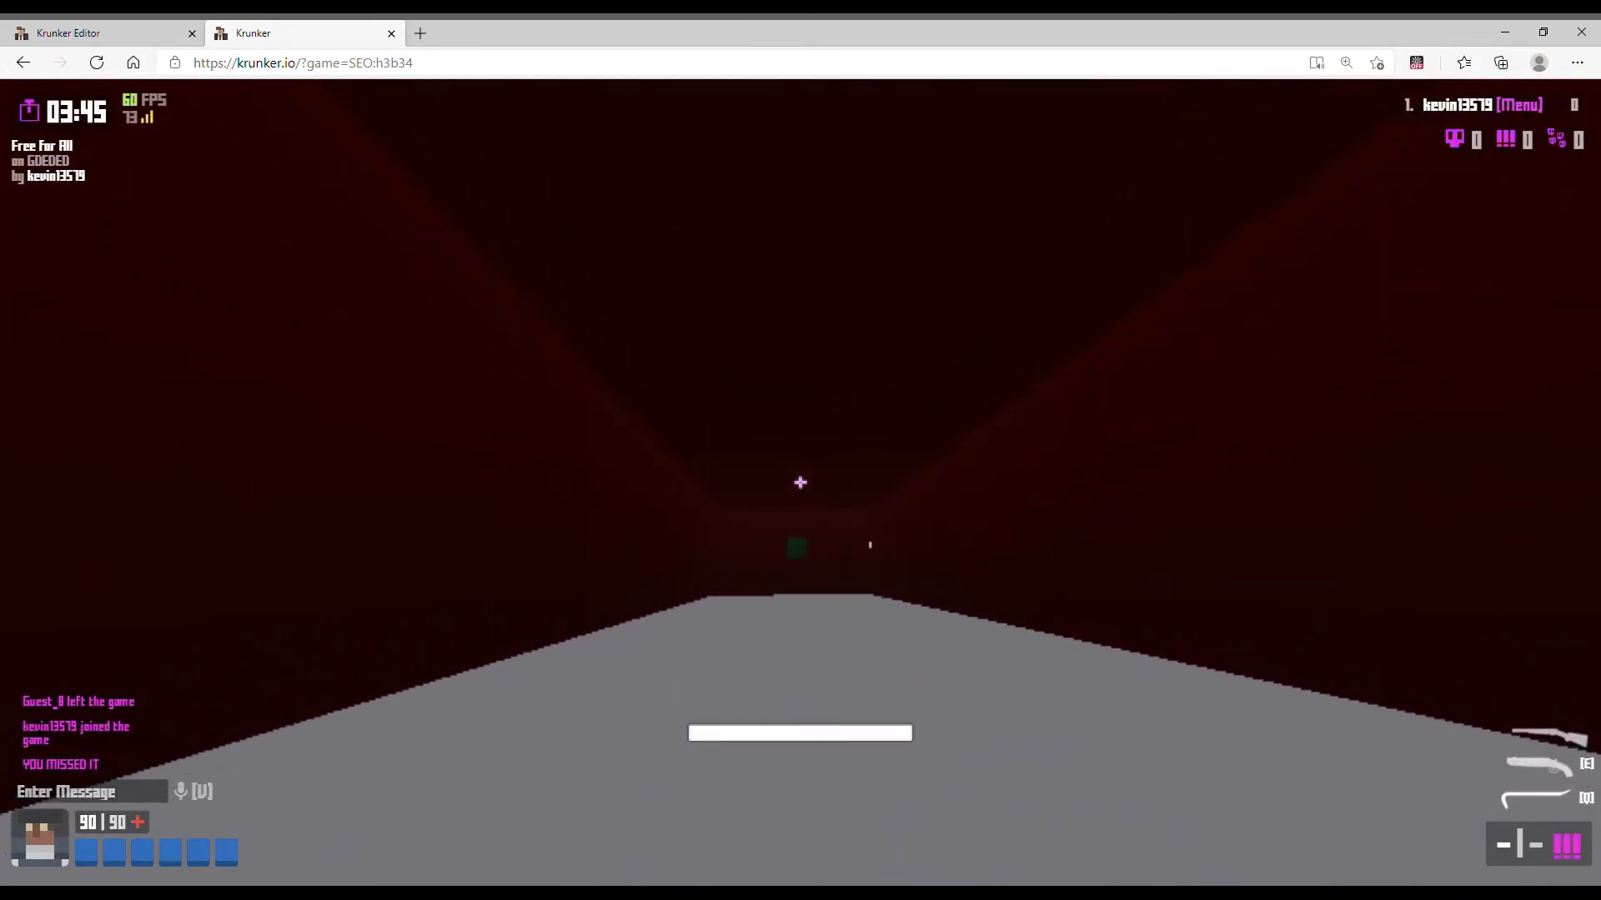
{"action": "key", "text": "s"}
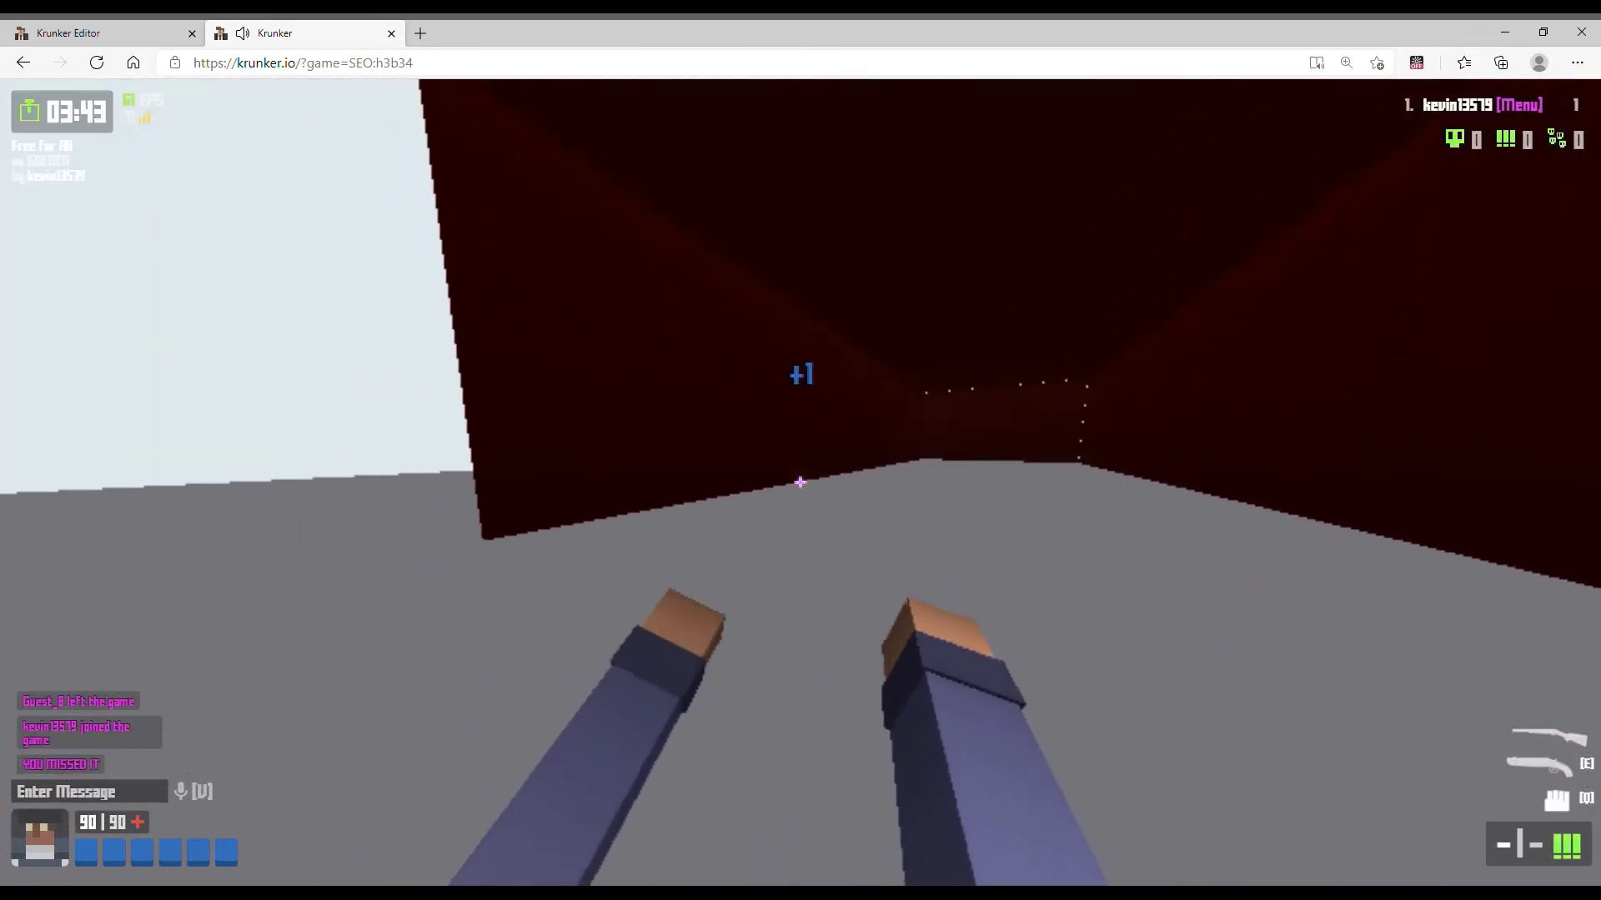
Move around the lane entrance and cycle weapons to check whether the thrown melee weapon comes back, and leave play mode.
{"action": "key", "text": "s"}
{"action": "key", "text": "w"}
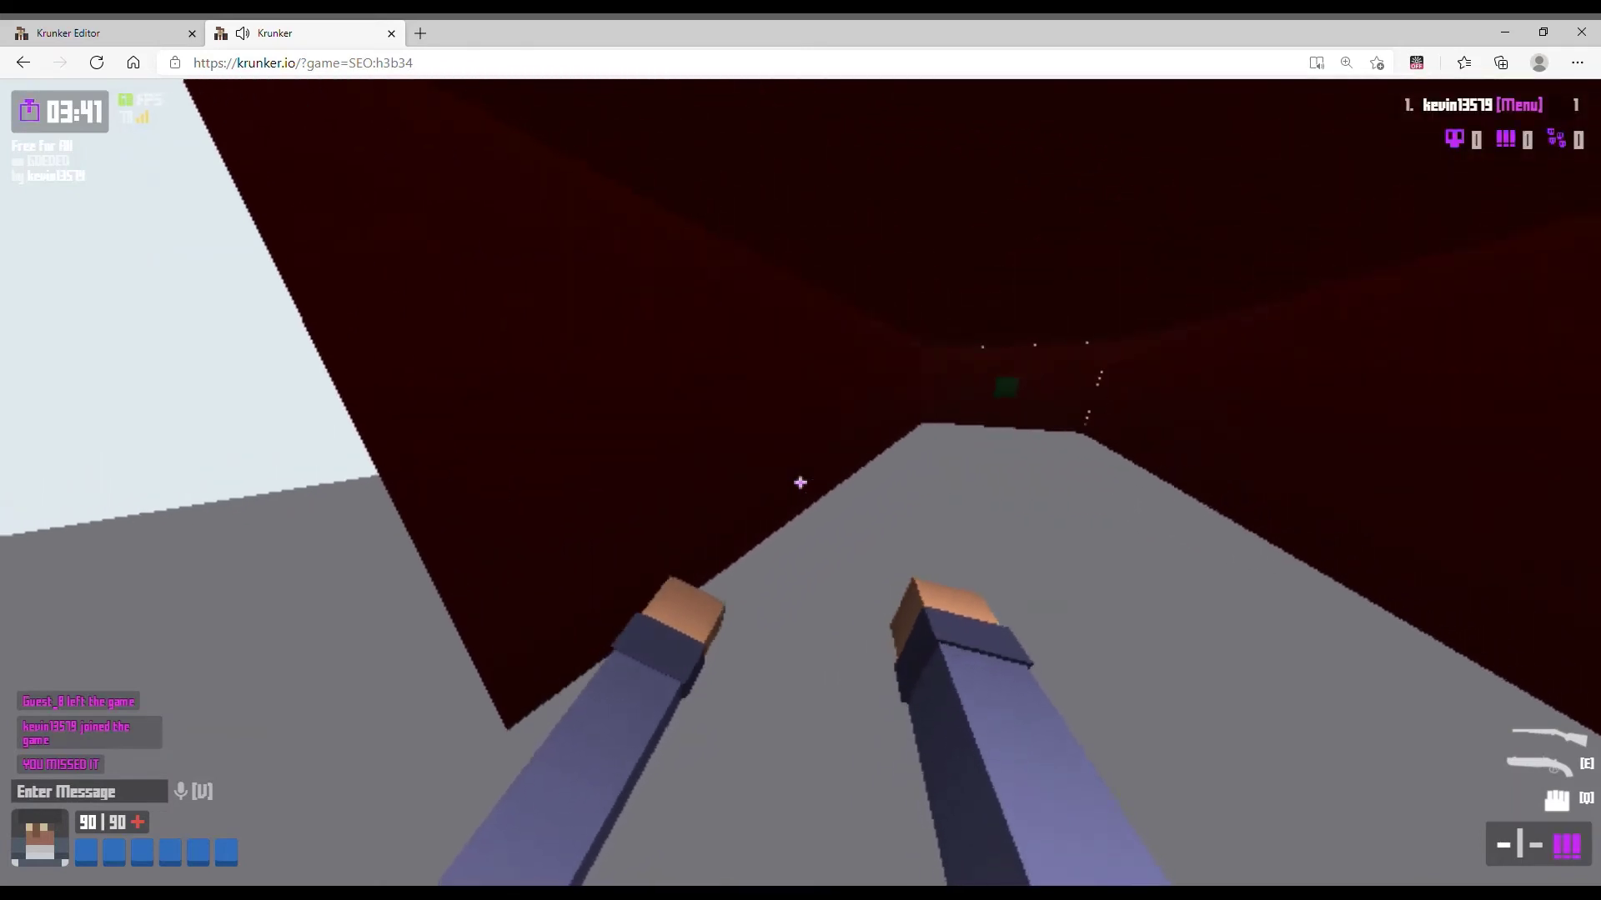
{"action": "key", "text": "s"}
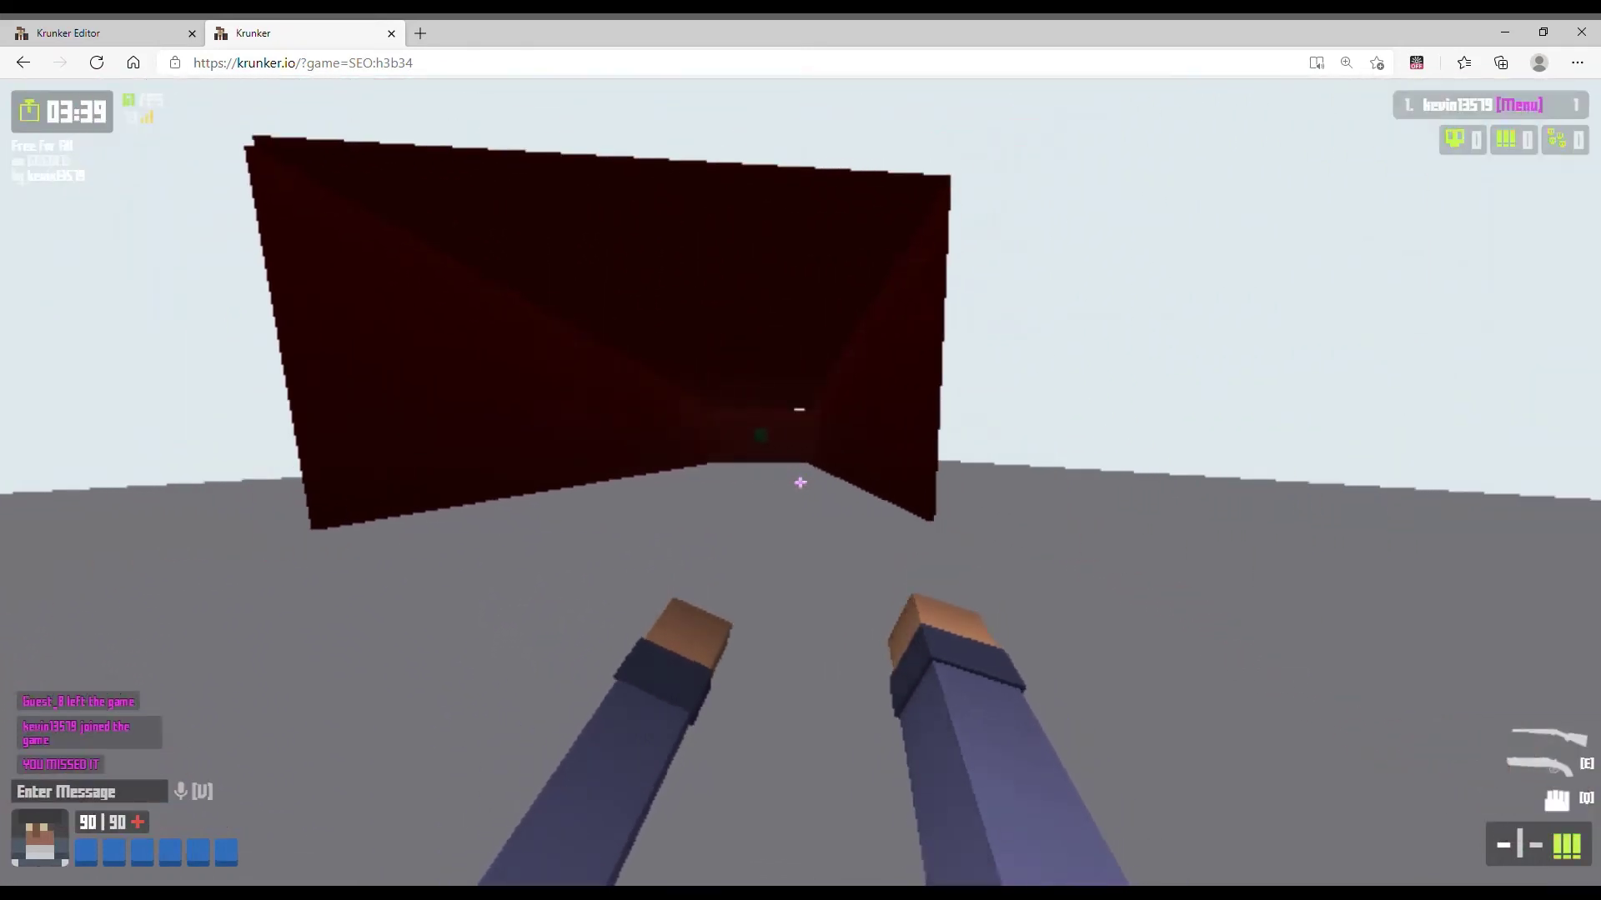
{"action": "key", "text": "w"}
{"action": "key", "text": "w"}
{"action": "key", "text": "e"}
{"action": "key", "text": "q"}
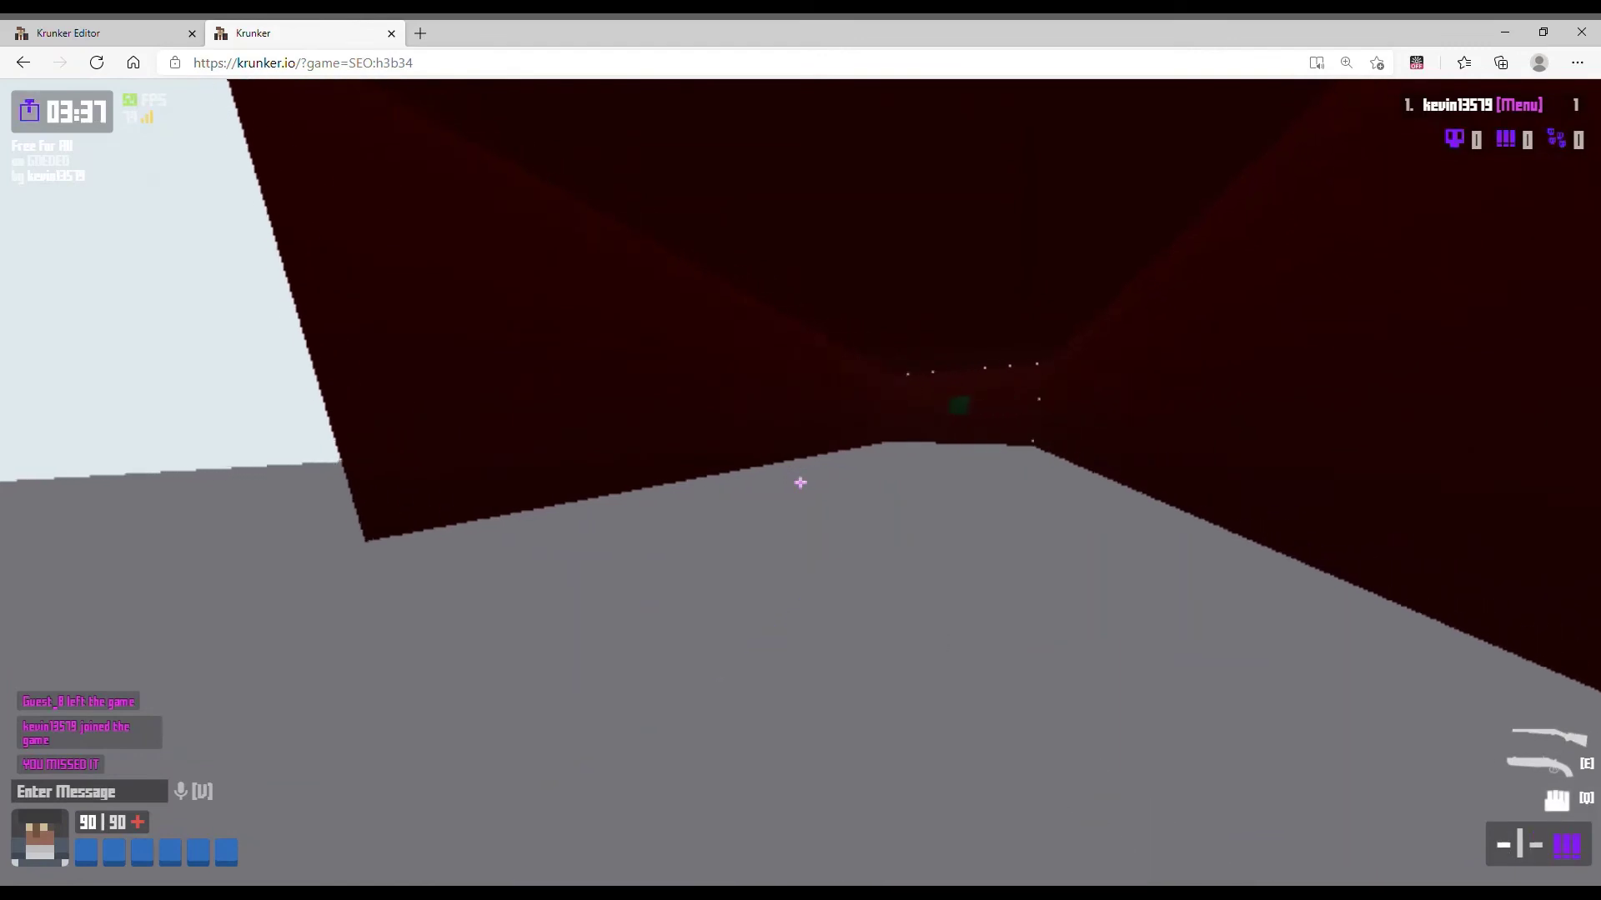
{"action": "key", "text": "d"}
{"action": "key", "text": "s"}
{"action": "left_click", "coordinate": [801, 483]}
{"action": "key", "text": "w"}
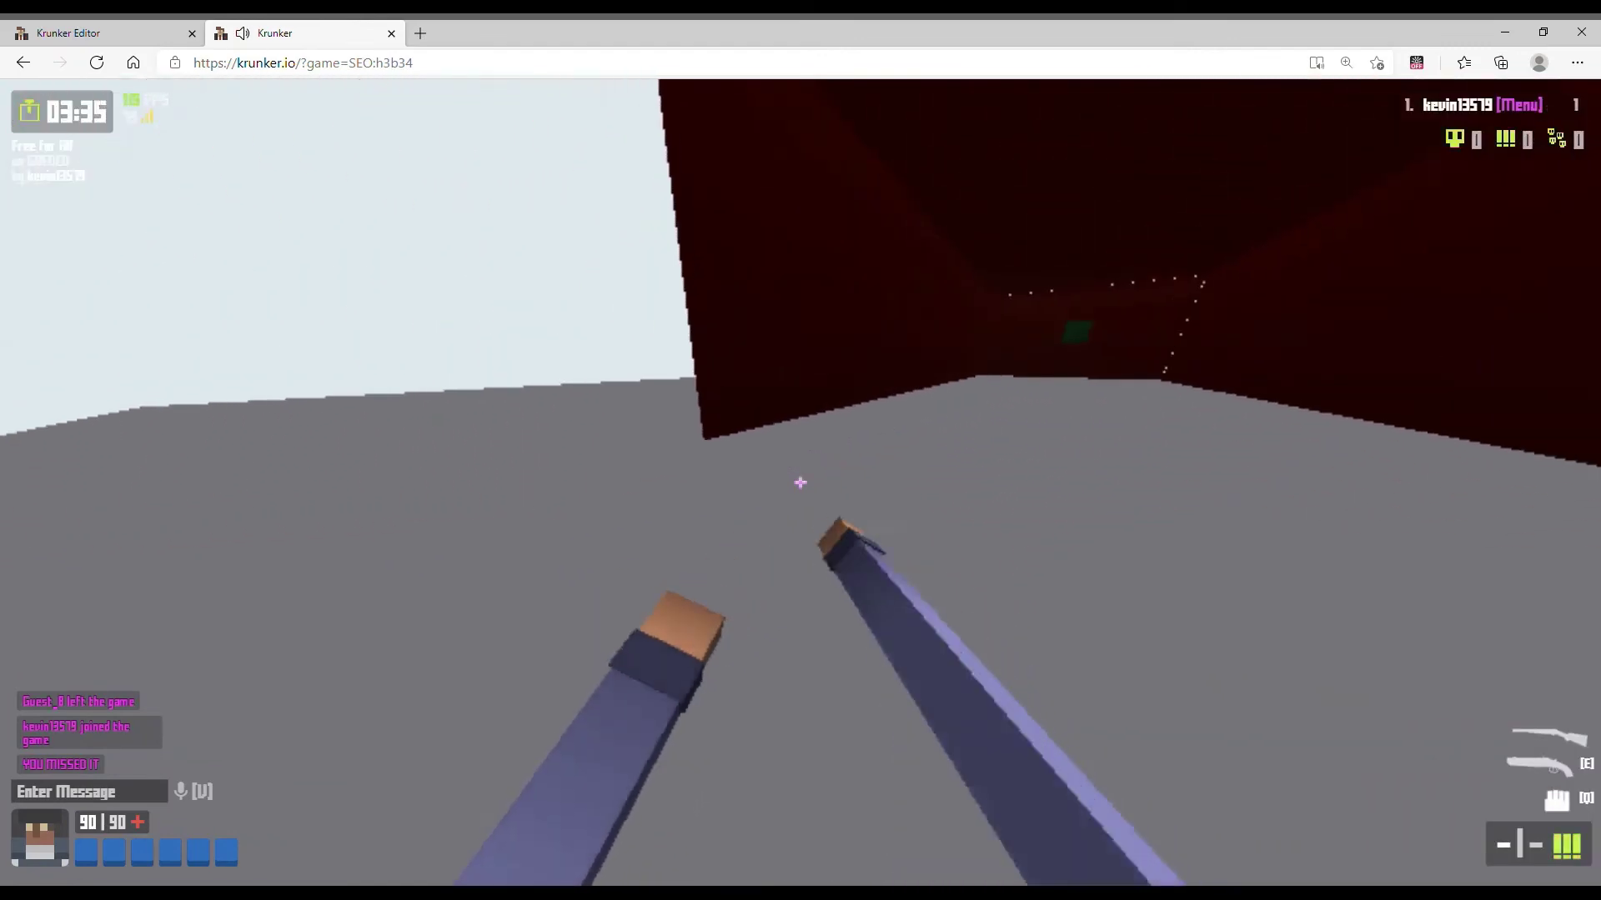
{"action": "key", "text": "w"}
{"action": "key", "text": "s"}
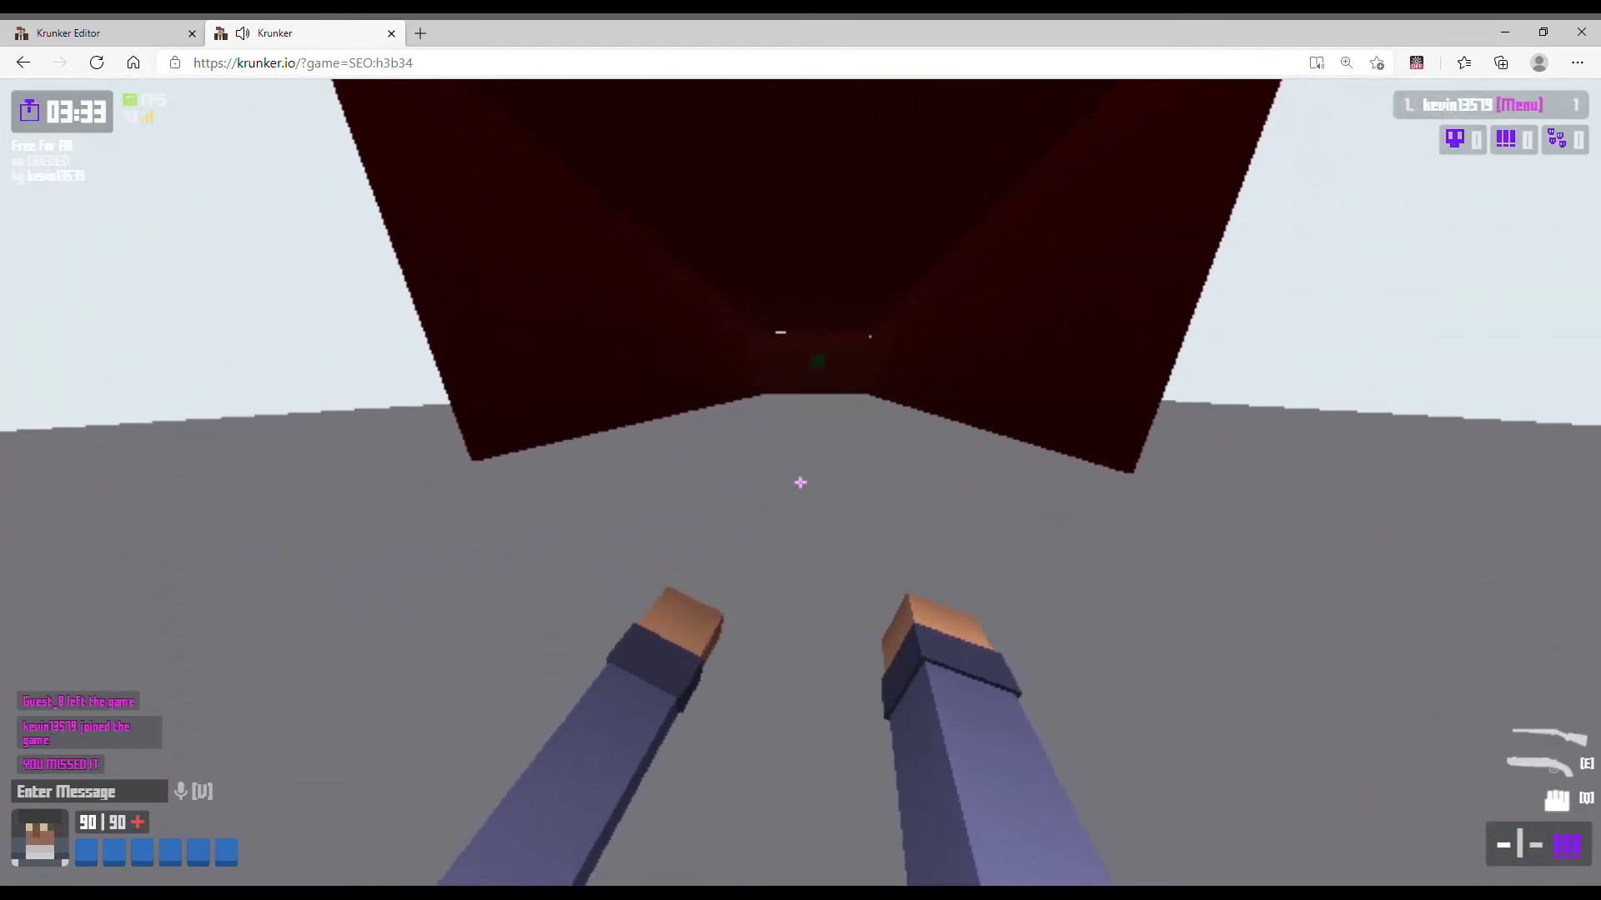
{"action": "key", "text": "d"}
{"action": "key", "text": "w"}
{"action": "key", "text": "s"}
{"action": "key", "text": "a"}
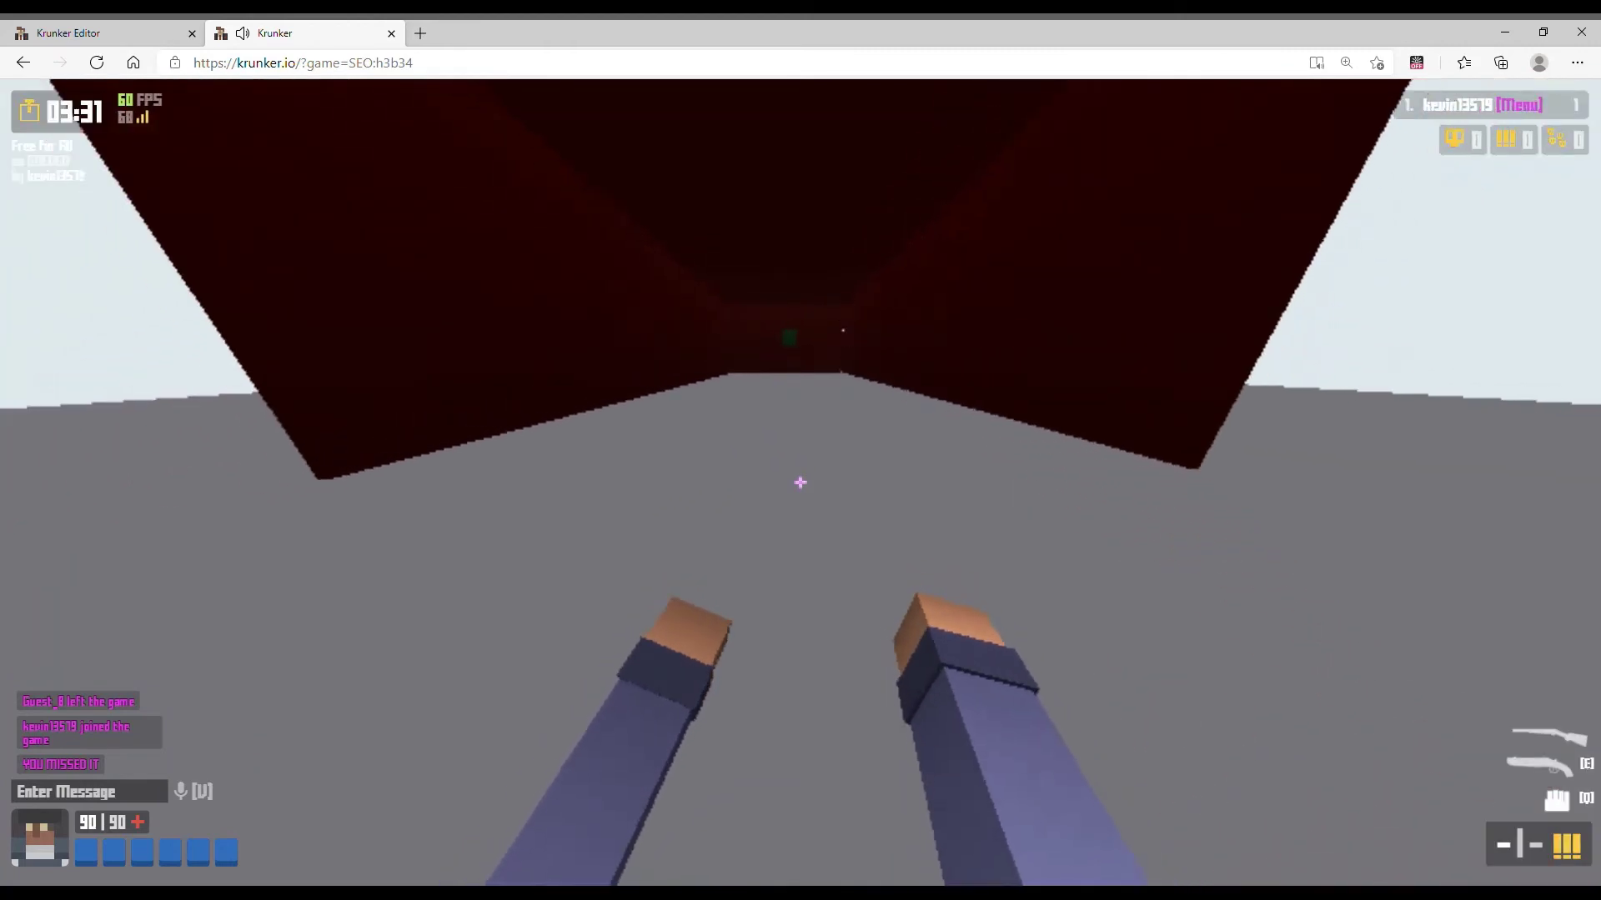
{"action": "key", "text": "w"}
{"action": "key", "text": "s"}
{"action": "key", "text": "d"}
{"action": "key", "text": "q"}
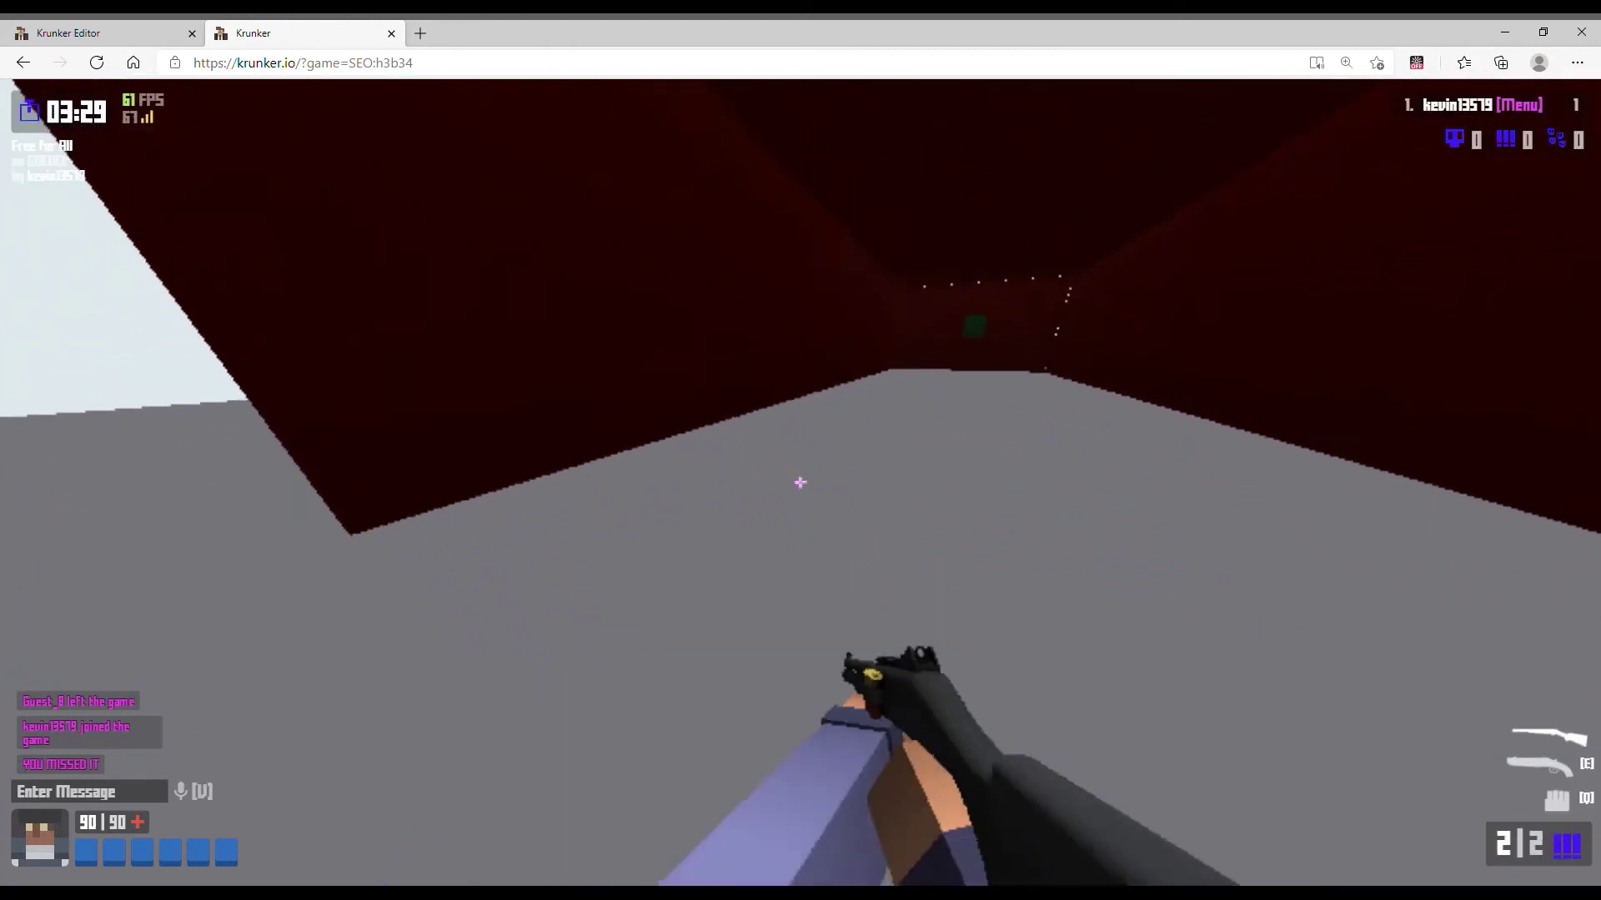
{"action": "key", "text": "Escape"}
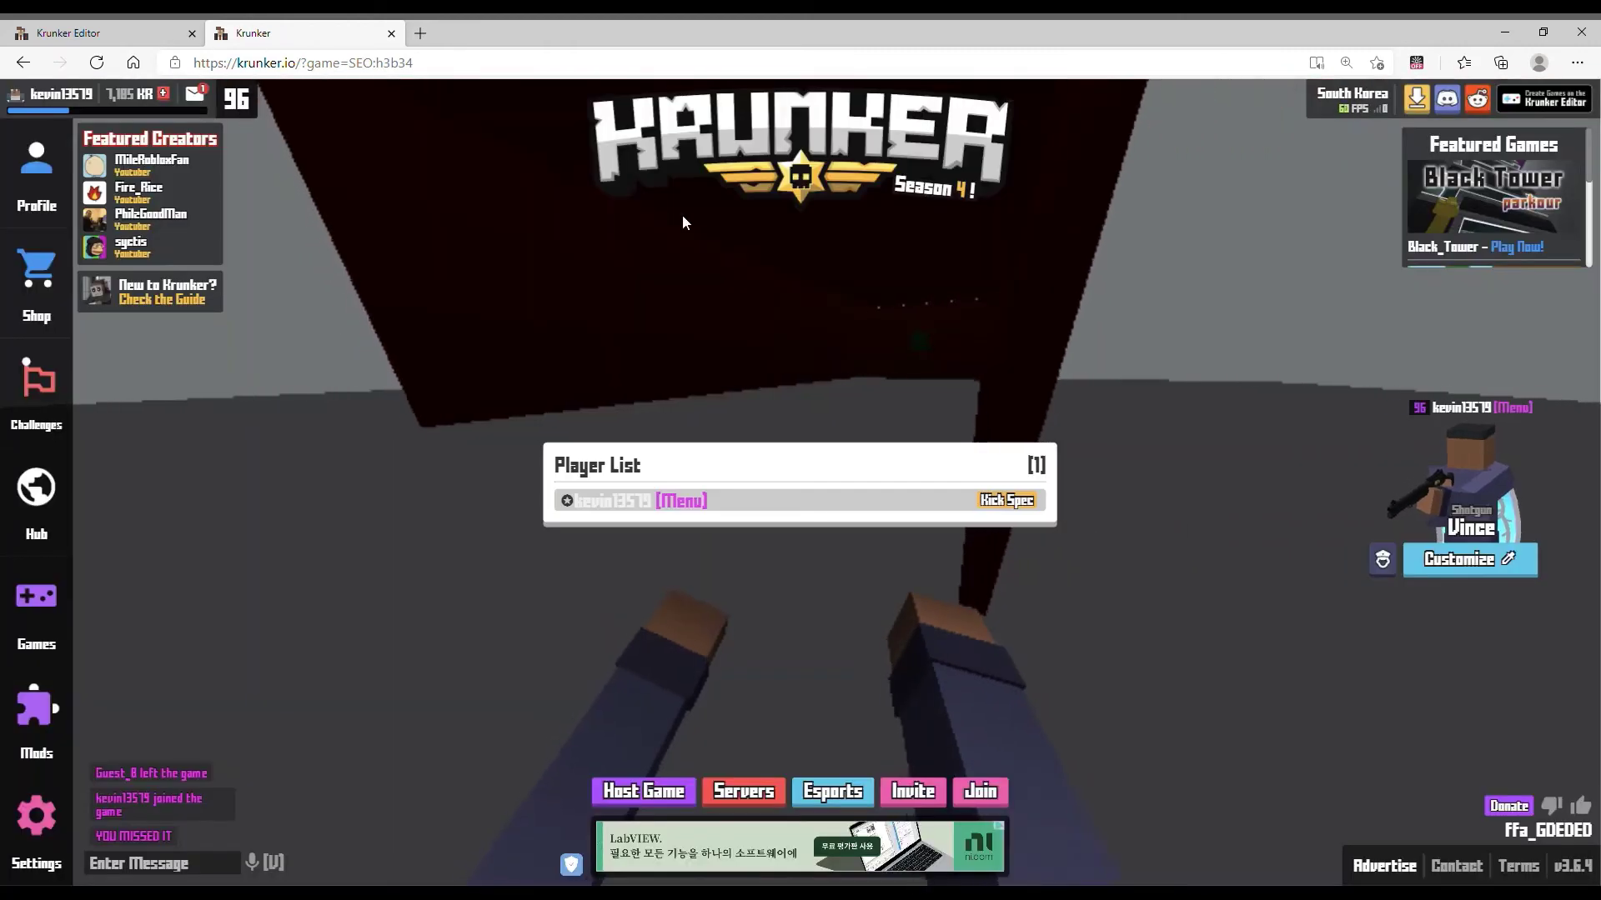
Return to the Krunker Editor, select the green target on the far wall and add a second trigger action to it.
{"action": "left_click", "coordinate": [35, 28]}
{"action": "right_click_drag", "start_coordinate": [832, 469], "coordinate": [929, 429]}
{"action": "key", "text": "w"}
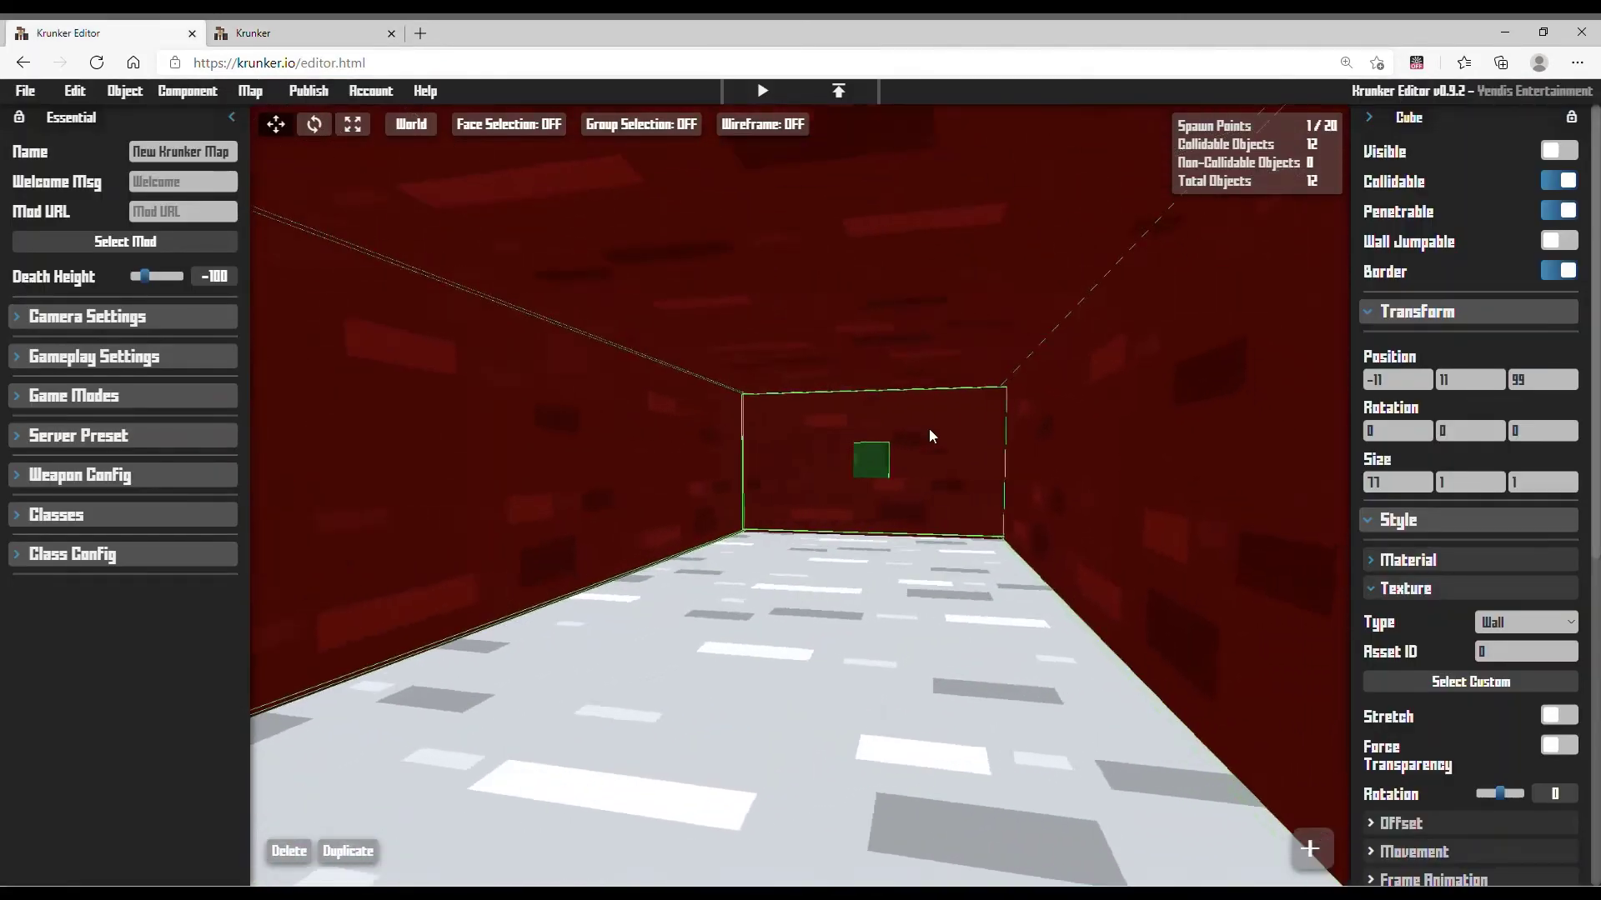
{"action": "left_click", "coordinate": [875, 462]}
{"action": "scroll", "coordinate": [1522, 548], "scroll_direction": "down", "scroll_amount": 10}
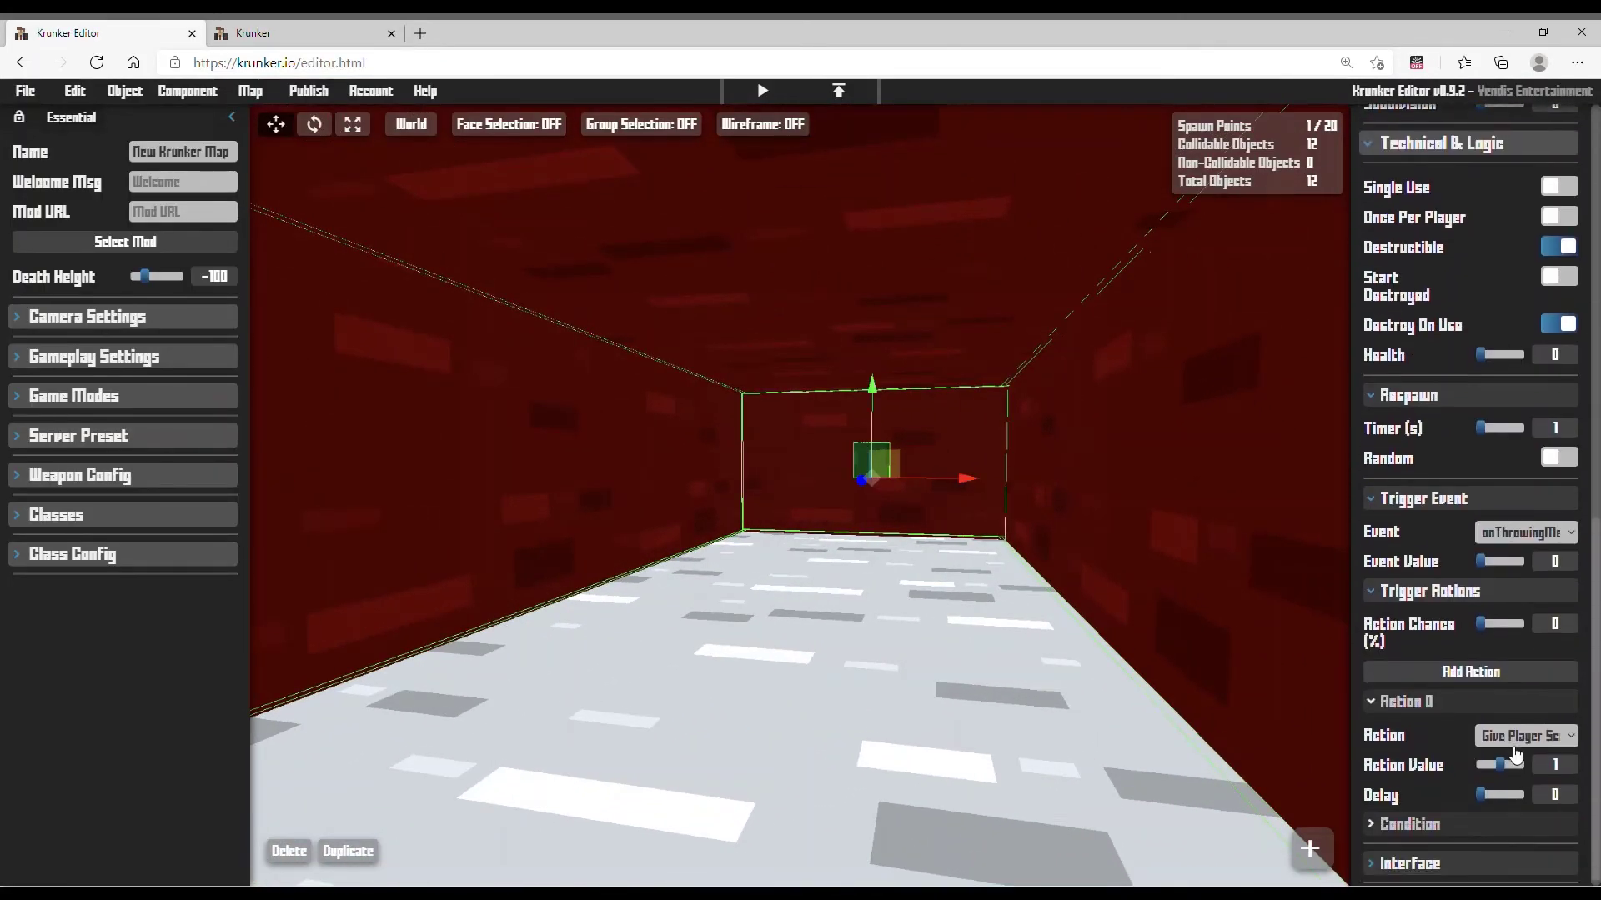
{"action": "left_click", "coordinate": [1484, 668]}
{"action": "scroll", "coordinate": [1500, 709], "scroll_direction": "down", "scroll_amount": 2}
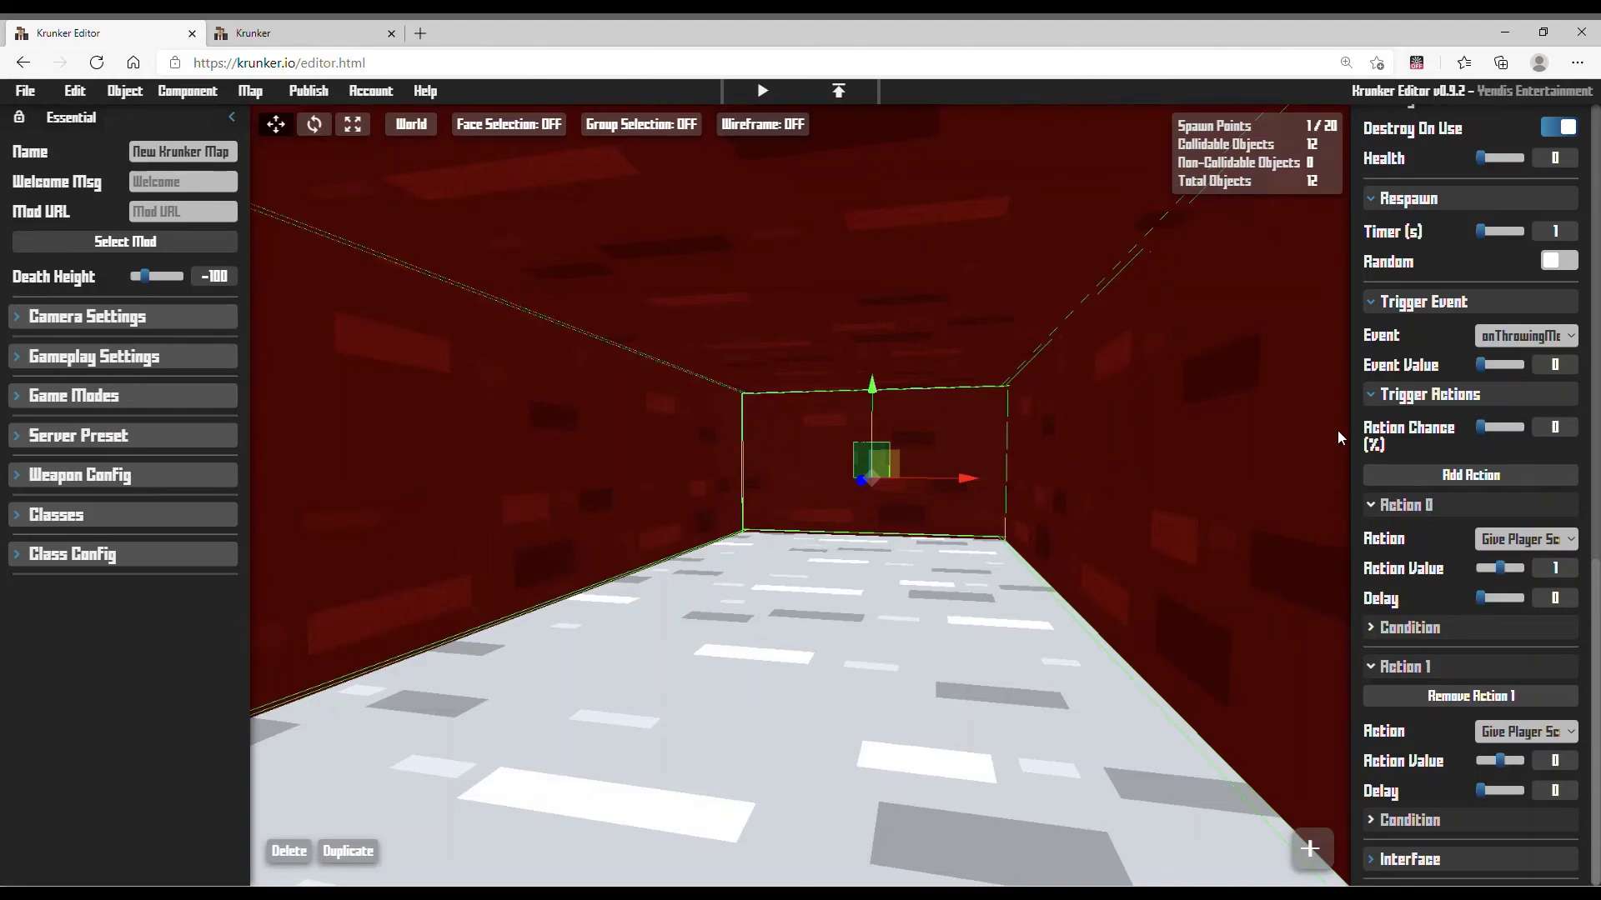
Set the green target's Action 1 to refill the player's knife, and examine the whole lane from outside.
{"action": "key", "text": "s"}
{"action": "mouse_move", "coordinate": [892, 443]}
{"action": "right_mouse_down"}
{"action": "mouse_move", "coordinate": [800, 508]}
{"action": "mouse_move", "coordinate": [834, 517]}
{"action": "mouse_move", "coordinate": [742, 508]}
{"action": "mouse_move", "coordinate": [817, 475]}
{"action": "mouse_move", "coordinate": [884, 500]}
{"action": "mouse_move", "coordinate": [1017, 492]}
{"action": "mouse_move", "coordinate": [984, 542]}
{"action": "mouse_move", "coordinate": [951, 525]}
{"action": "mouse_move", "coordinate": [934, 542]}
{"action": "mouse_move", "coordinate": [709, 558]}
{"action": "mouse_move", "coordinate": [617, 541]}
{"action": "mouse_move", "coordinate": [734, 575]}
{"action": "mouse_move", "coordinate": [700, 517]}
{"action": "mouse_move", "coordinate": [851, 517]}
{"action": "mouse_move", "coordinate": [858, 400]}
{"action": "mouse_move", "coordinate": [850, 534]}
{"action": "mouse_move", "coordinate": [775, 592]}
{"action": "mouse_move", "coordinate": [800, 533]}
{"action": "mouse_move", "coordinate": [775, 500]}
{"action": "mouse_move", "coordinate": [900, 417]}
{"action": "mouse_move", "coordinate": [885, 427]}
{"action": "right_mouse_up"}
{"action": "key", "text": "w"}
{"action": "key", "text": "a"}
{"action": "key", "text": "s"}
{"action": "key", "text": "s"}
{"action": "key", "text": "d"}
{"action": "key", "text": "w"}
{"action": "key", "text": "s"}
{"action": "key", "text": "w"}
{"action": "key", "text": "w"}
{"action": "key", "text": "w"}
{"action": "key", "text": "s"}
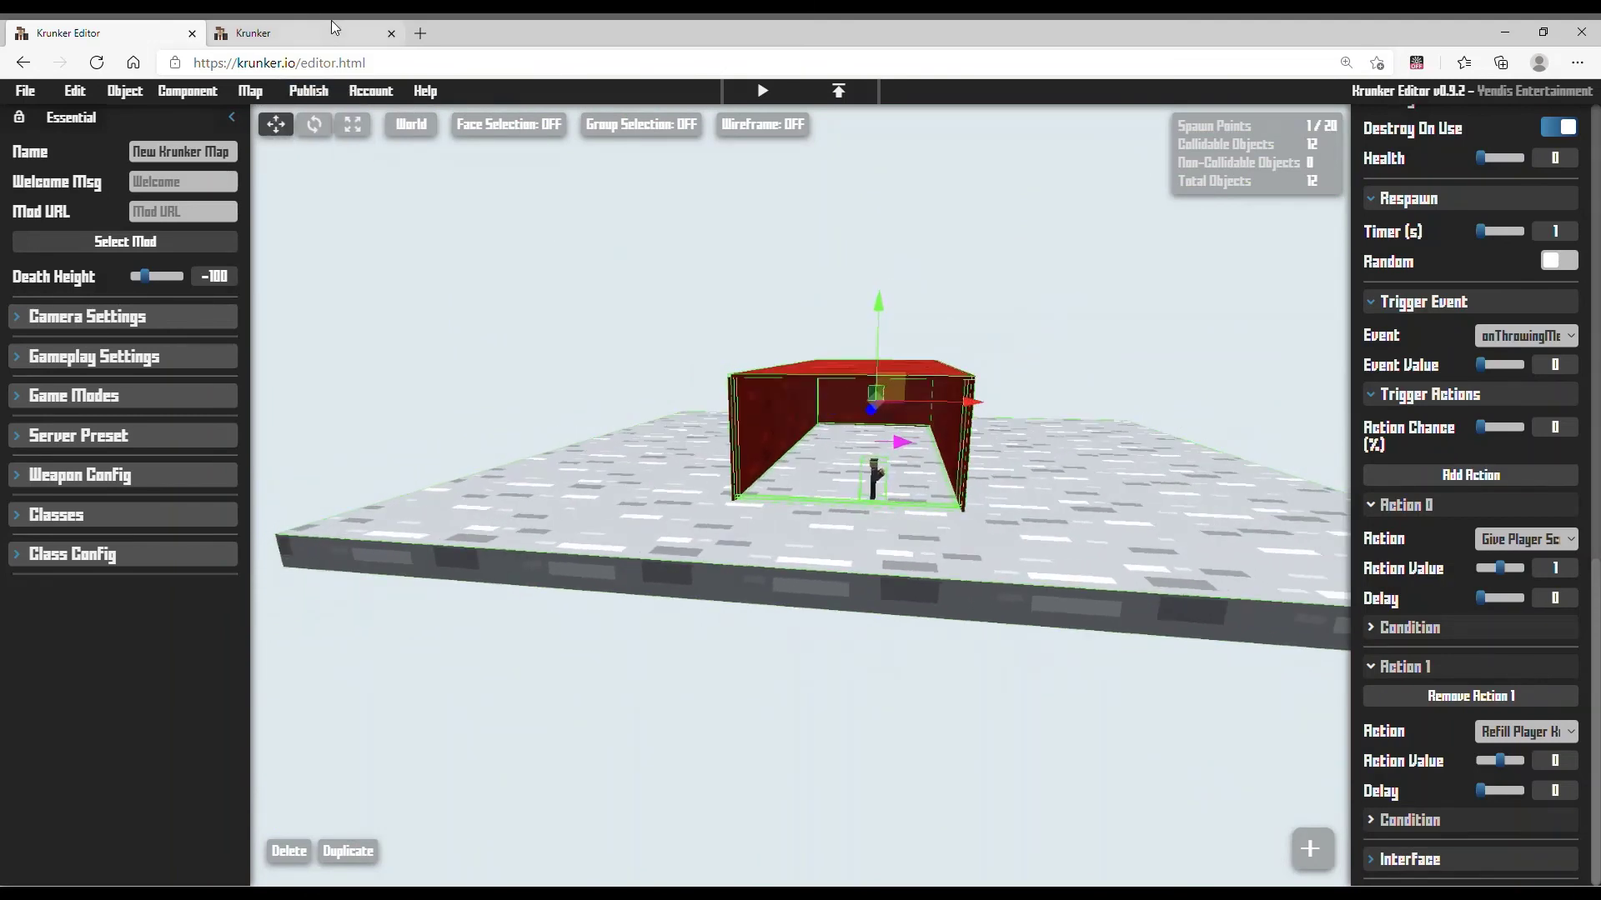